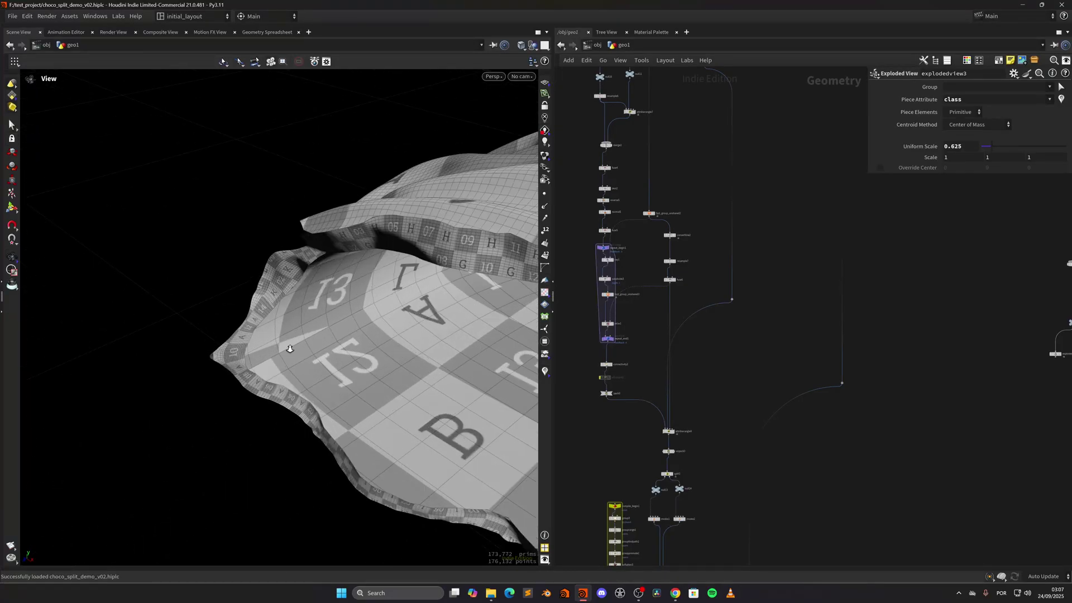
# Display the merged edge curves at merge3, framed in the viewport with their points shown.
pyautogui.moveTo(545, 300)
pyautogui.mouseDown()
pyautogui.moveTo(297, 352)
pyautogui.moveTo(256, 354)
pyautogui.moveTo(244, 332)
pyautogui.moveTo(295, 333)
pyautogui.moveTo(247, 344)
pyautogui.moveTo(364, 342)
pyautogui.moveTo(296, 346)
pyautogui.moveTo(284, 376)
pyautogui.moveTo(426, 359)
pyautogui.moveTo(362, 375)
pyautogui.moveTo(378, 352)
pyautogui.moveTo(268, 376)
pyautogui.moveTo(233, 402)
pyautogui.moveTo(363, 393)
pyautogui.moveTo(395, 427)
pyautogui.moveTo(391, 439)
pyautogui.moveTo(311, 378)
pyautogui.moveTo(360, 381)
pyautogui.mouseUp()
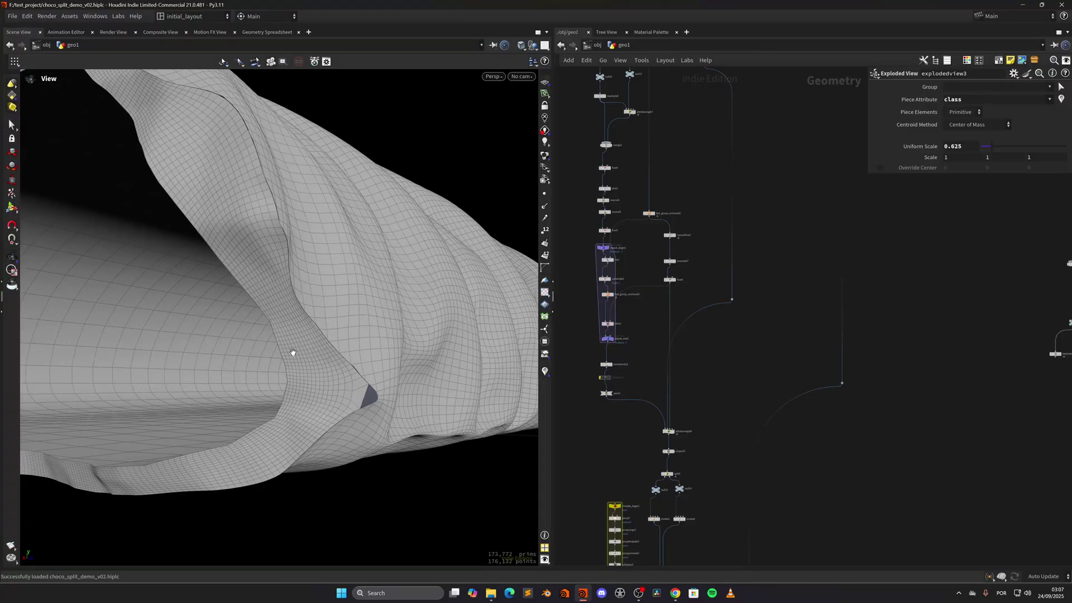
pyautogui.scroll(-4, 732, 344)
pyautogui.moveTo(732, 345); pyautogui.dragTo(702, 378, button='middle')
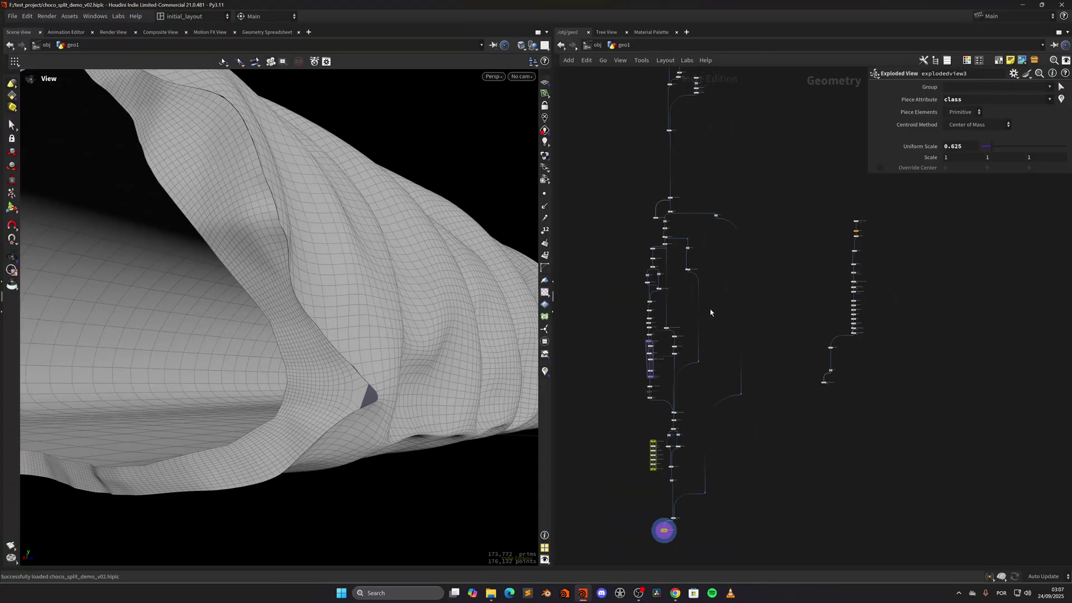
pyautogui.scroll(10, 709, 312)
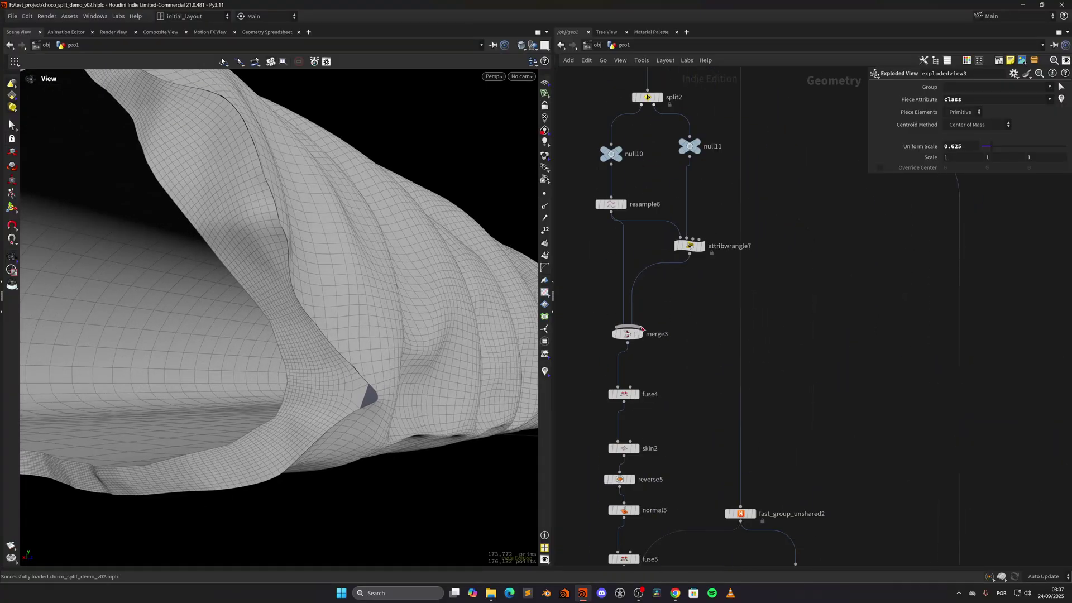
pyautogui.click(640, 334)
pyautogui.press('f')
pyautogui.moveTo(433, 350); pyautogui.dragTo(515, 350, button='right')
pyautogui.click(545, 194)
pyautogui.moveTo(356, 342); pyautogui.dragTo(451, 295)
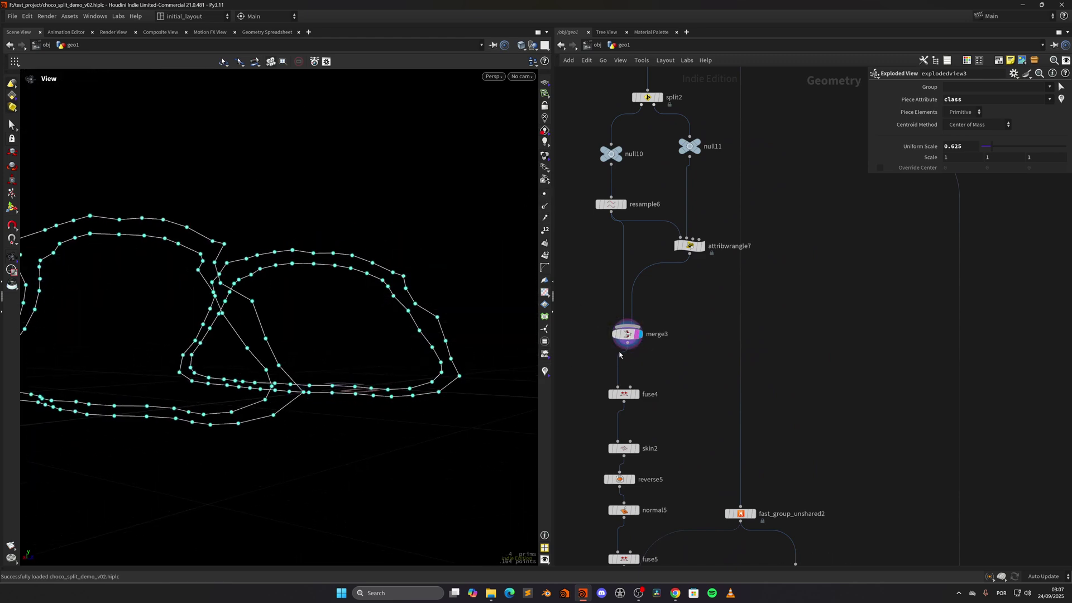
# Inspect the output of fuse4 and of the skinning nodes below it.
pyautogui.click(642, 395)
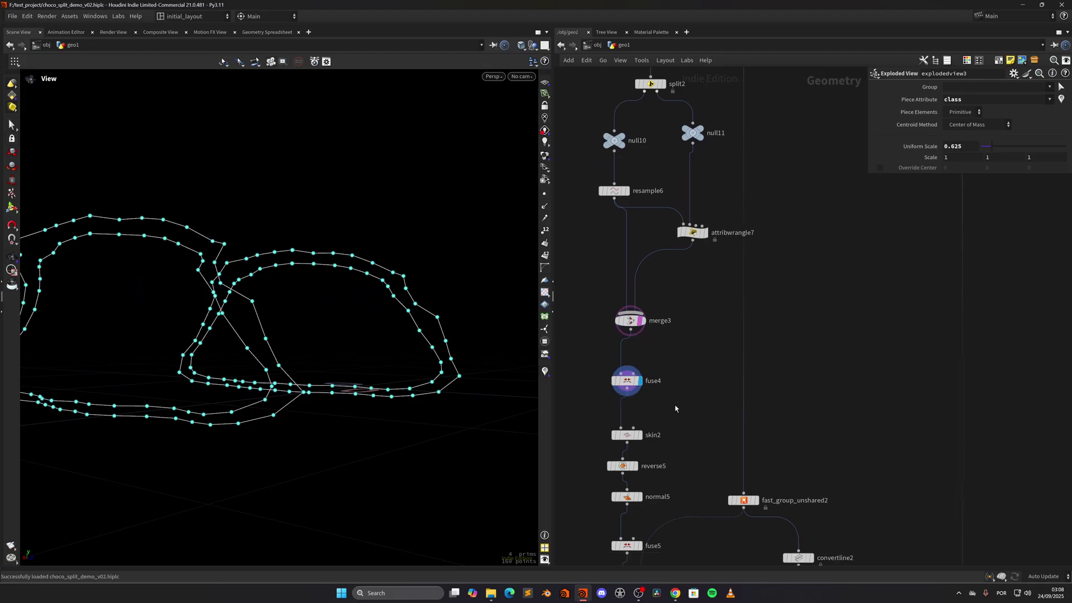
pyautogui.click(645, 480)
pyautogui.moveTo(336, 367); pyautogui.dragTo(160, 394)
# Display the explode_z attribute wrangle and examine how it separates the packed cut pieces.
pyautogui.moveTo(691, 305); pyautogui.dragTo(654, 556, button='middle')
pyautogui.moveTo(657, 511); pyautogui.dragTo(653, 545, button='middle')
pyautogui.moveTo(732, 277); pyautogui.dragTo(725, 435, button='middle')
pyautogui.scroll(3, 707, 372)
pyautogui.moveTo(608, 294); pyautogui.dragTo(704, 332)
pyautogui.click(694, 298)
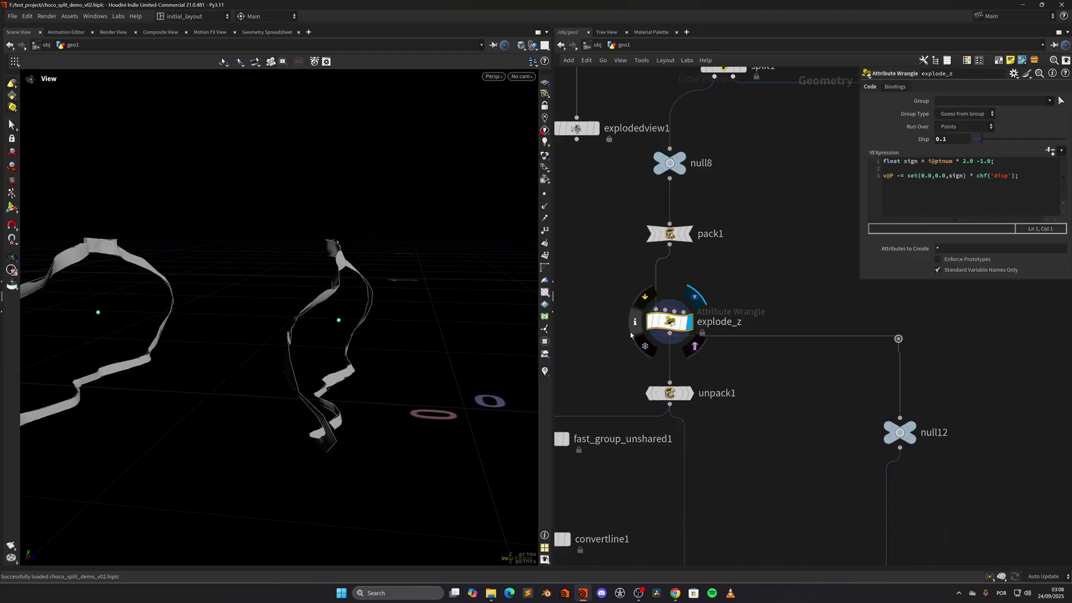
pyautogui.moveTo(329, 361)
pyautogui.mouseDown()
pyautogui.moveTo(353, 365)
pyautogui.moveTo(327, 377)
pyautogui.mouseUp()
pyautogui.scroll(2, 312, 362)
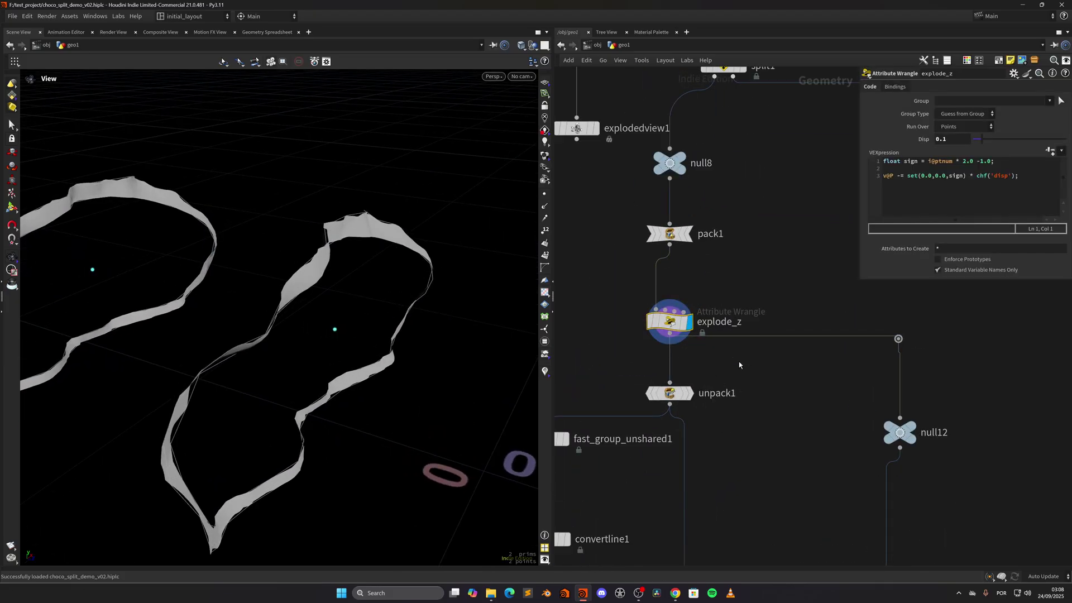
# Display connectivity1 and visualize its class attribute on the chocolate bar pieces.
pyautogui.moveTo(723, 281); pyautogui.dragTo(735, 390, button='middle')
pyautogui.click(706, 249)
pyautogui.moveTo(759, 238); pyautogui.dragTo(724, 519, button='middle')
pyautogui.click(720, 316)
pyautogui.click(545, 220)
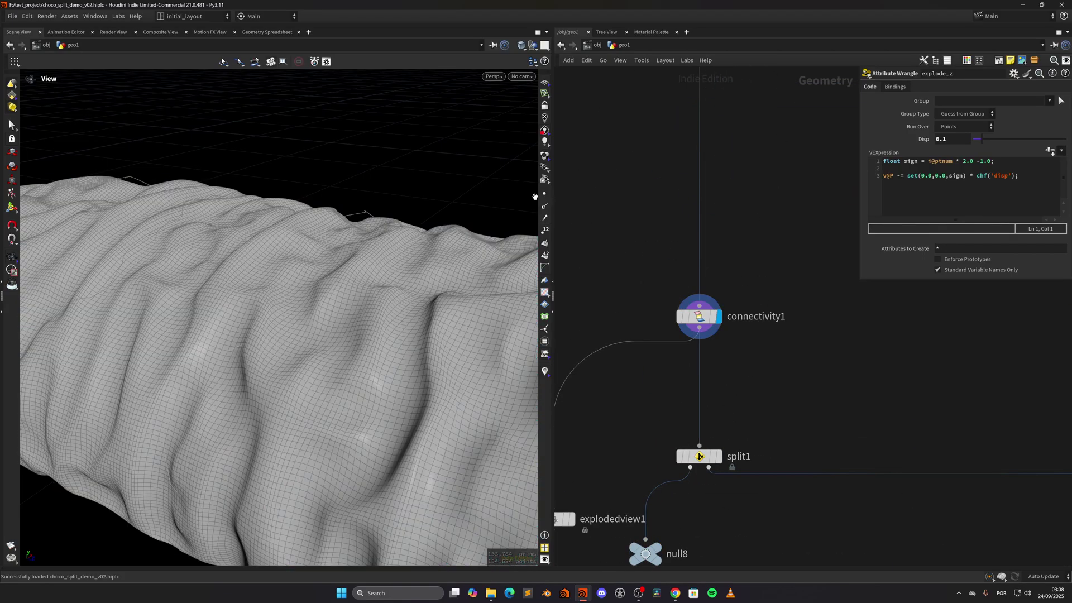
pyautogui.click(666, 316)
pyautogui.click(433, 310)
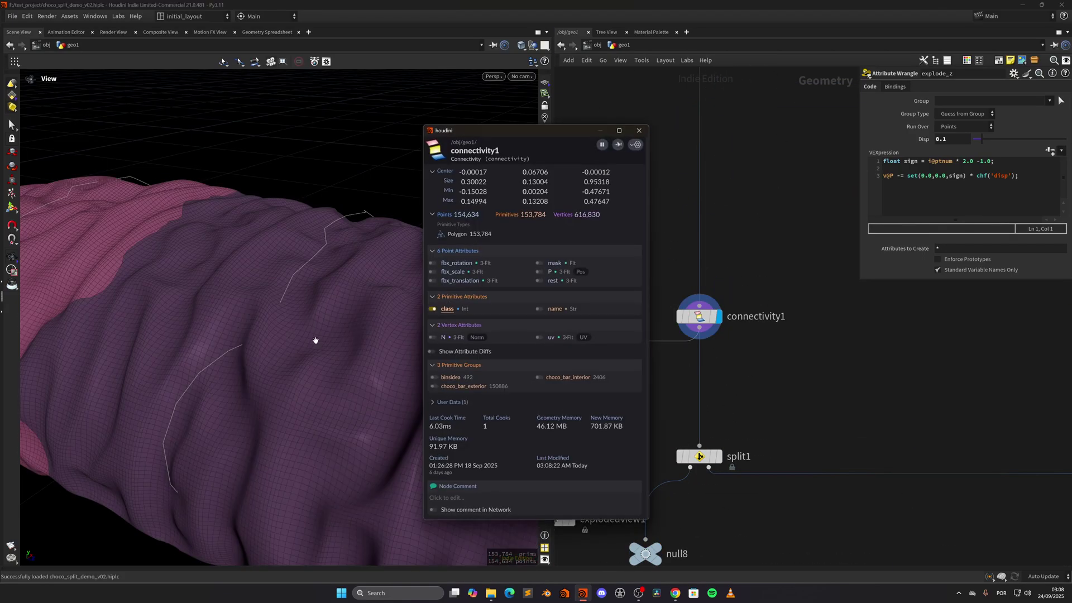
pyautogui.moveTo(329, 340); pyautogui.dragTo(268, 354, button='right')
pyautogui.moveTo(268, 355); pyautogui.dragTo(306, 362)
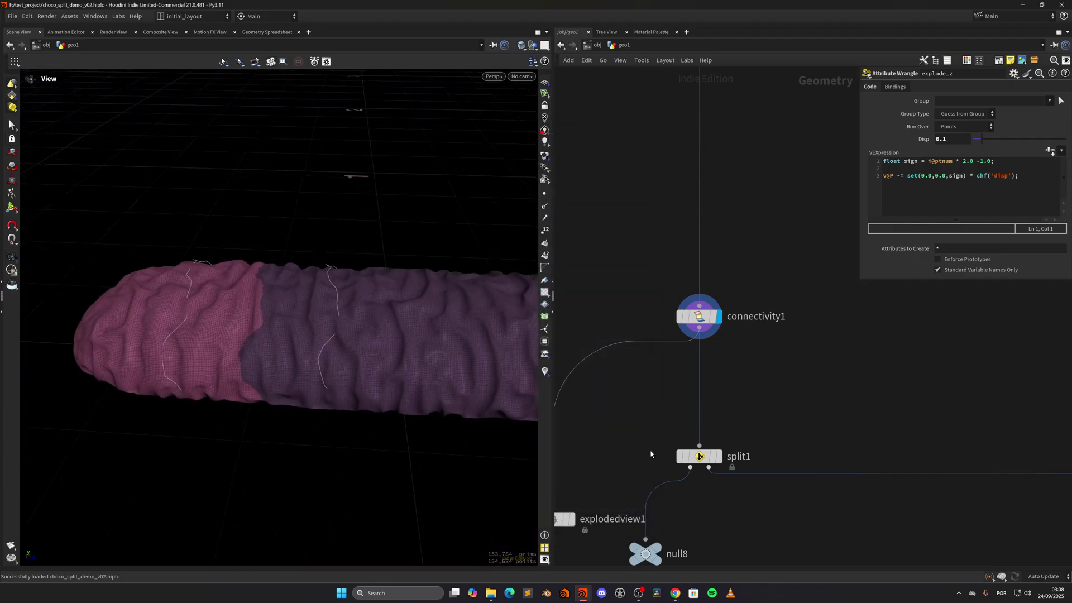
# Set the Transfer Attributes of pack1 to class.
pyautogui.moveTo(649, 464); pyautogui.dragTo(659, 331, button='middle')
pyautogui.moveTo(620, 495); pyautogui.dragTo(643, 328, button='middle')
pyautogui.moveTo(614, 428); pyautogui.dragTo(617, 399, button='middle')
pyautogui.click(702, 292)
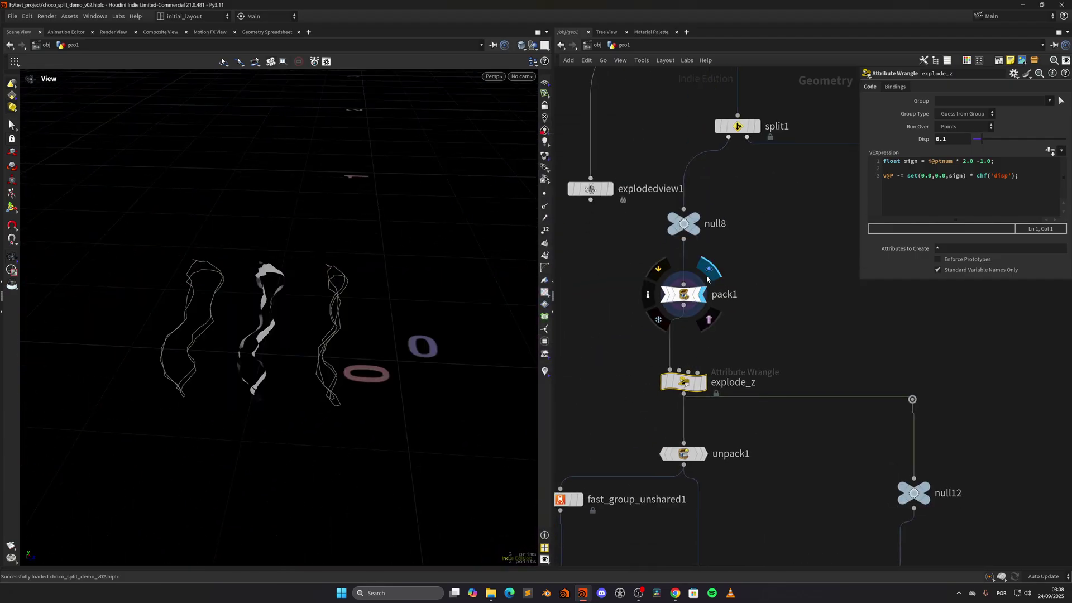
pyautogui.click(685, 295)
pyautogui.click(1061, 142)
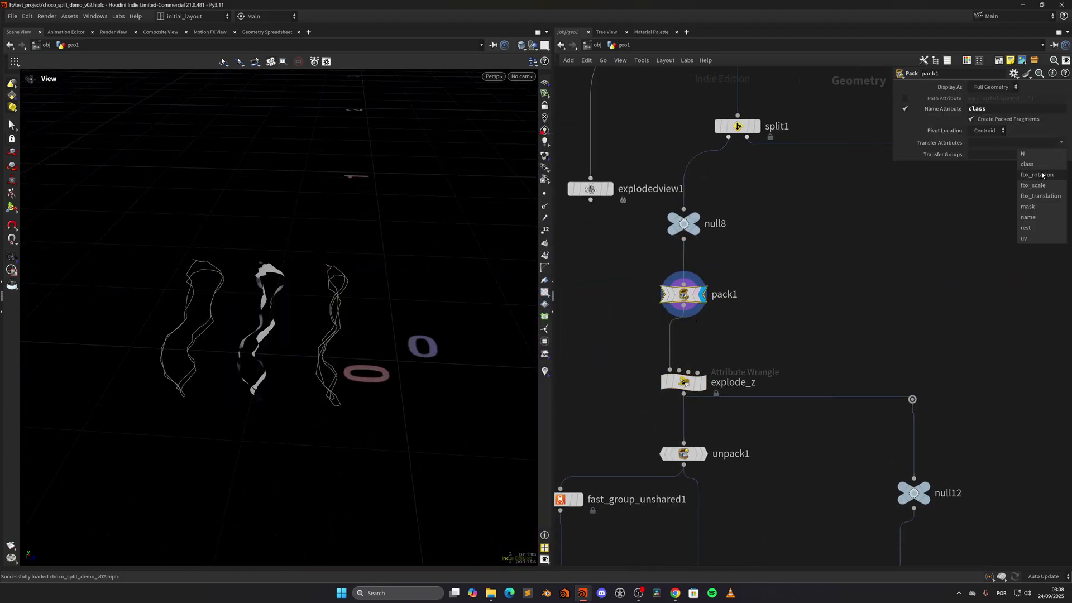
pyautogui.click(710, 357)
# Display unpack1 to check the class colours on the separated pieces.
pyautogui.moveTo(709, 357); pyautogui.dragTo(728, 297, button='middle')
pyautogui.click(736, 371)
pyautogui.scroll(5, 174, 302)
pyautogui.moveTo(299, 290); pyautogui.dragTo(377, 350)
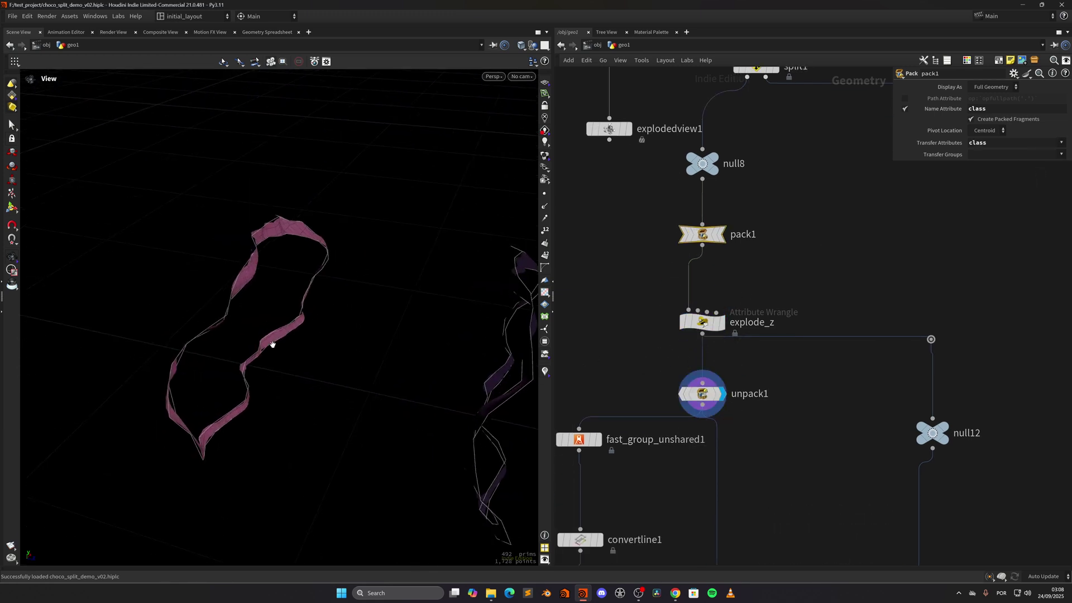
# Try += as the operator on v@P in the explode_z expression to swap the displacement direction.
pyautogui.moveTo(612, 297); pyautogui.dragTo(668, 327)
pyautogui.click(698, 323)
pyautogui.click(900, 177)
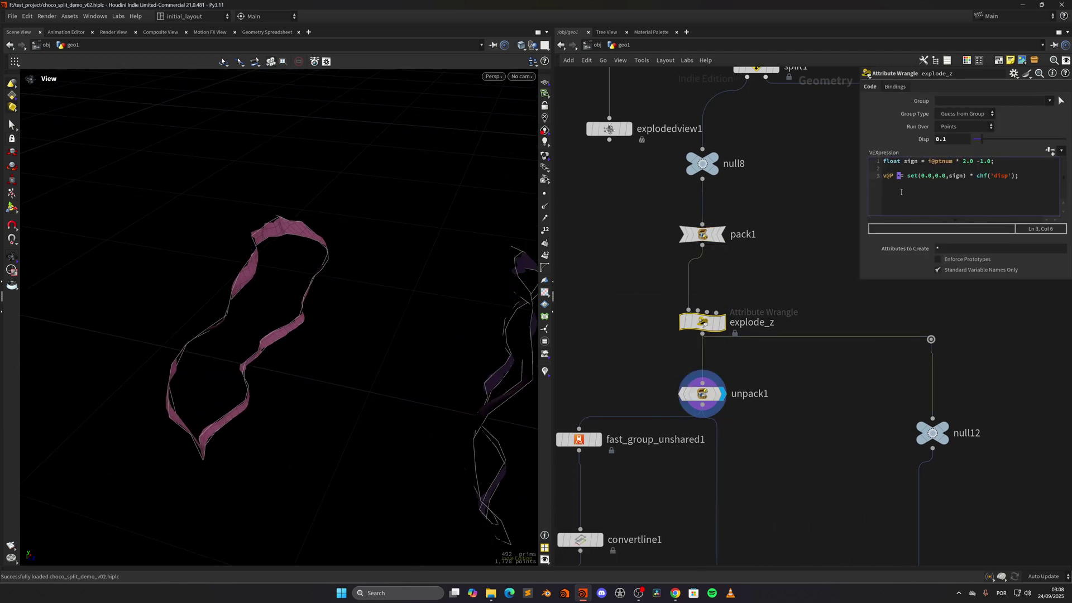
pyautogui.click(826, 399)
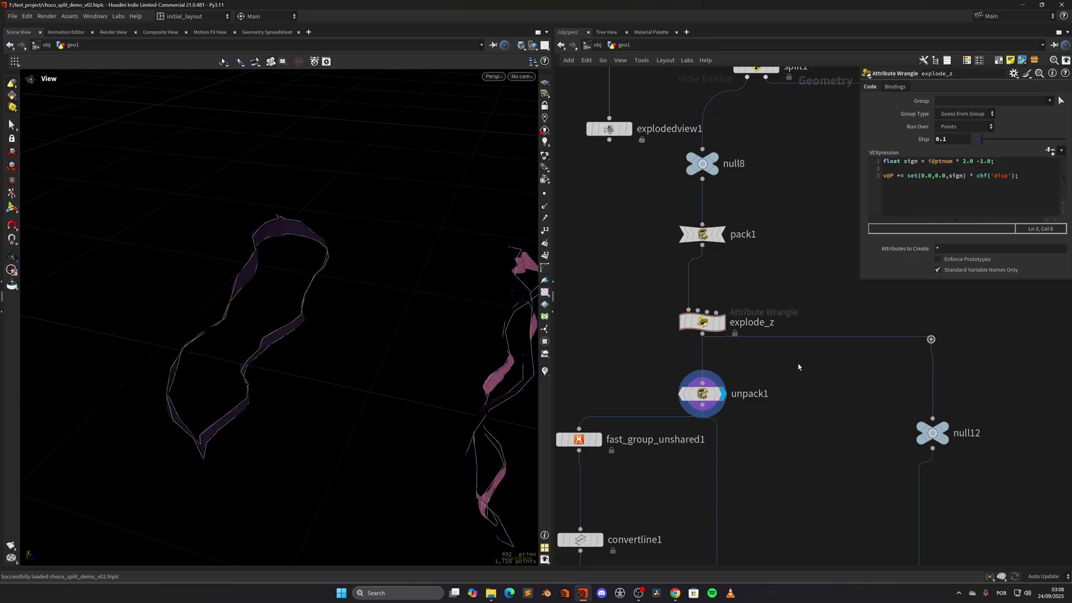
pyautogui.moveTo(382, 356); pyautogui.dragTo(299, 340, button='middle')
pyautogui.moveTo(384, 343); pyautogui.dragTo(367, 334)
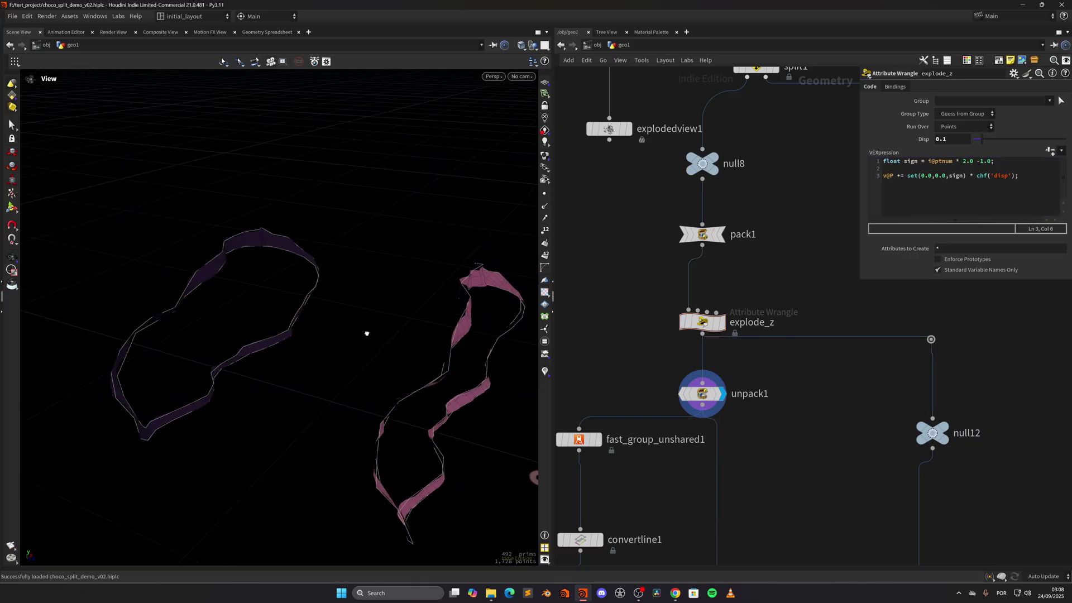
# Restore the -= operator on v@P in the explode_z expression.
pyautogui.click(897, 177)
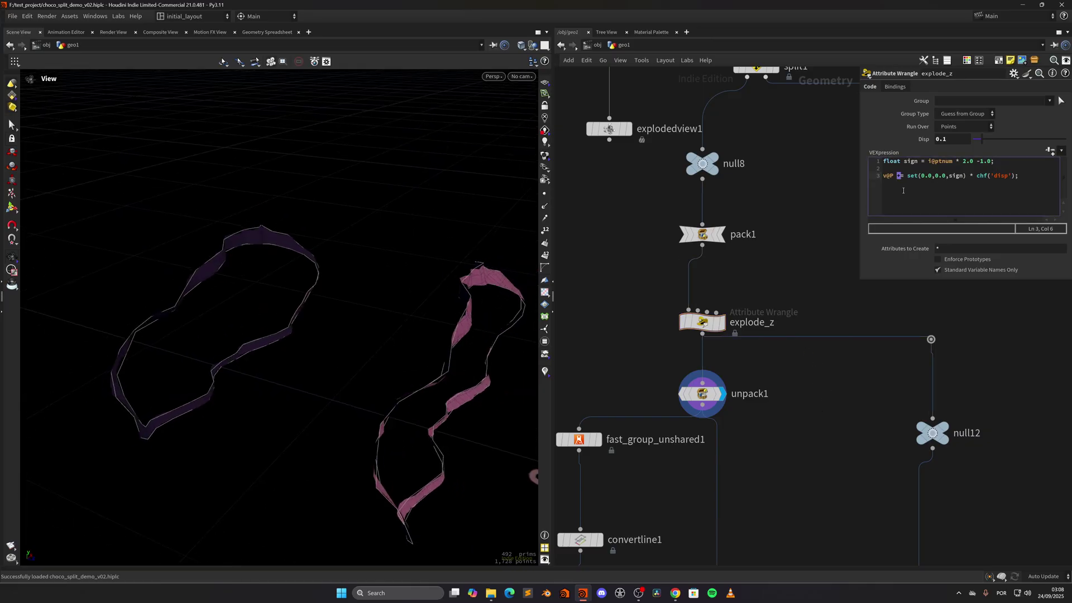
pyautogui.click(829, 381)
pyautogui.moveTo(425, 344); pyautogui.dragTo(363, 346)
# Display normal5 further down the chain and examine the skinned strips.
pyautogui.moveTo(648, 505); pyautogui.dragTo(648, 348, button='middle')
pyautogui.scroll(-4, 656, 442)
pyautogui.moveTo(652, 464); pyautogui.dragTo(689, 284, button='middle')
pyautogui.moveTo(683, 555); pyautogui.dragTo(689, 374, button='middle')
pyautogui.moveTo(688, 438); pyautogui.dragTo(693, 364, button='middle')
pyautogui.scroll(3, 693, 363)
pyautogui.click(662, 347)
pyautogui.click(663, 404)
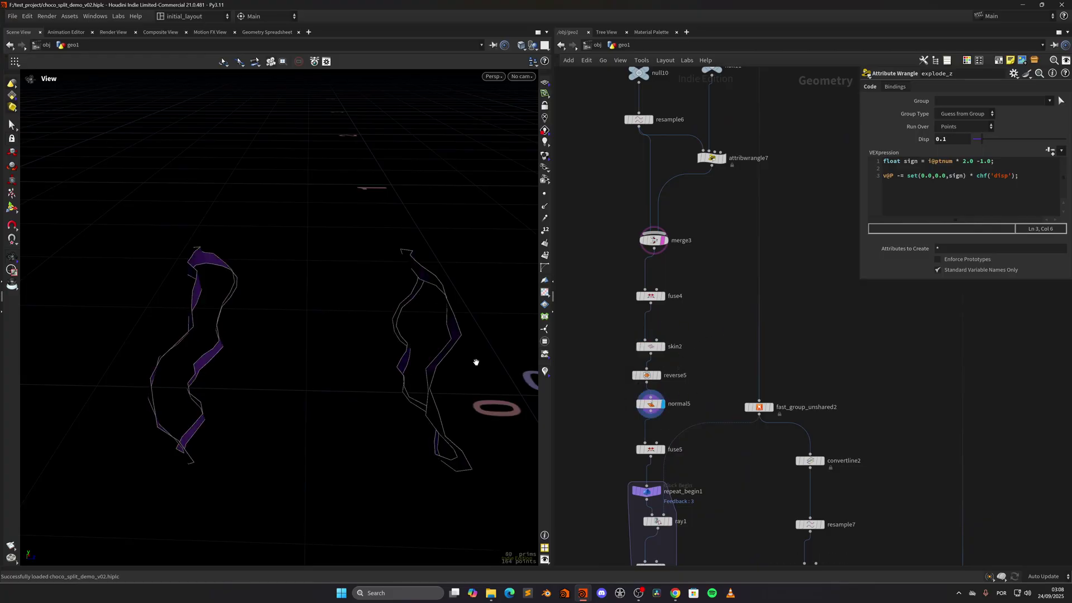
pyautogui.moveTo(471, 361); pyautogui.dragTo(423, 370)
# Delete the reverse5 node between skin2 and normal5.
pyautogui.moveTo(596, 366); pyautogui.dragTo(663, 385)
pyautogui.press('Delete')
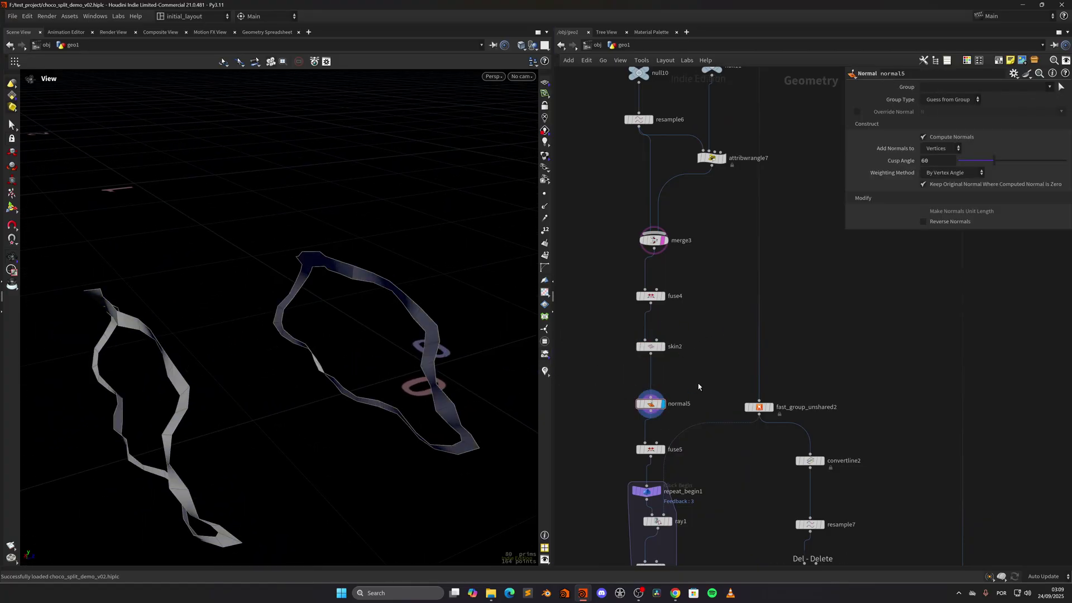
# Move normal5 up beneath skin2 and delete fuse5.
pyautogui.moveTo(682, 393); pyautogui.dragTo(676, 285, button='middle')
pyautogui.moveTo(645, 295); pyautogui.dragTo(645, 270)
pyautogui.moveTo(608, 315); pyautogui.dragTo(664, 353)
pyautogui.press('Delete')
# Delete the whole feedback loop block from repeat_begin1 to repeat_end1, including the nodes inside it.
pyautogui.scroll(-3, 720, 380)
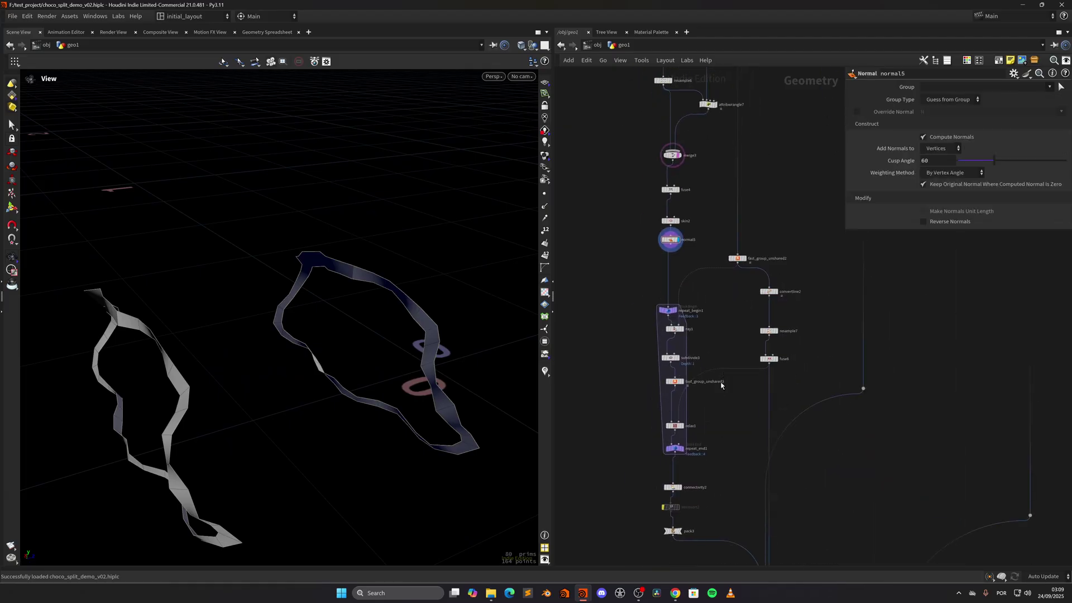
pyautogui.moveTo(702, 335); pyautogui.dragTo(706, 316, button='middle')
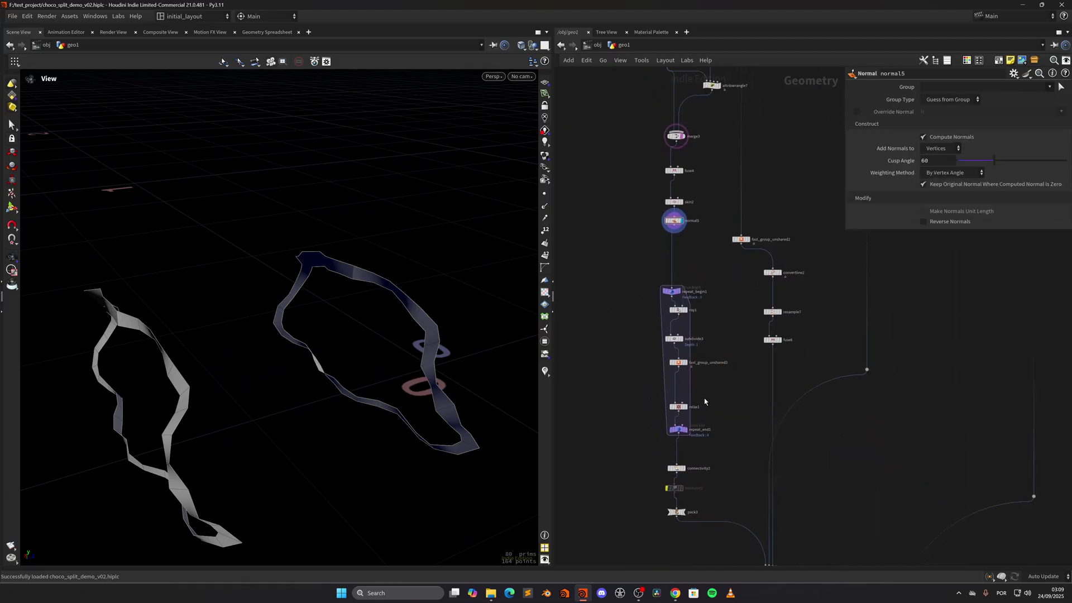
pyautogui.moveTo(597, 272); pyautogui.dragTo(722, 456)
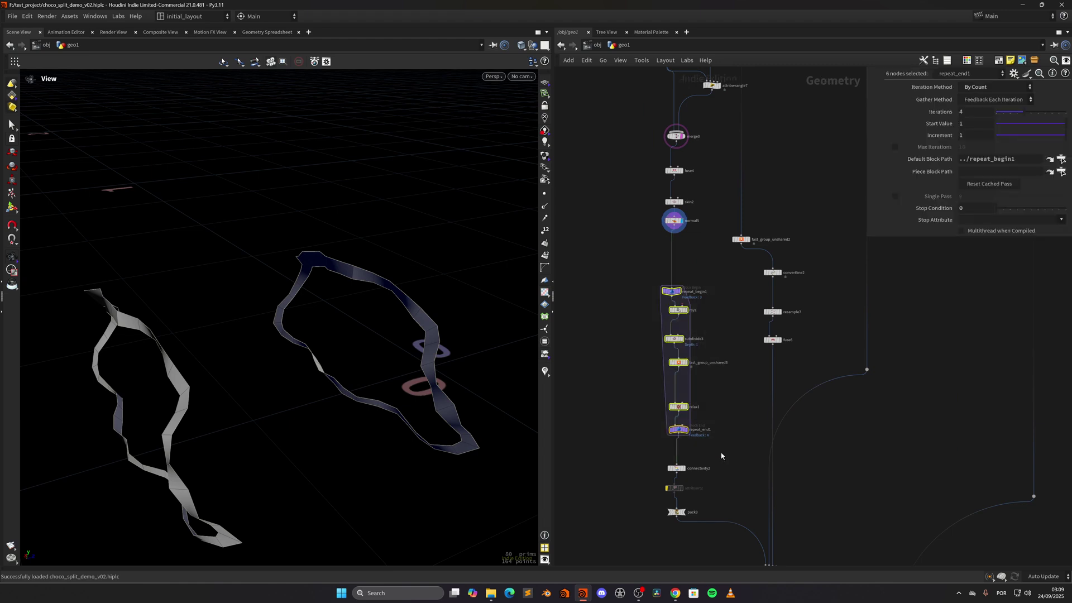
pyautogui.press('Delete')
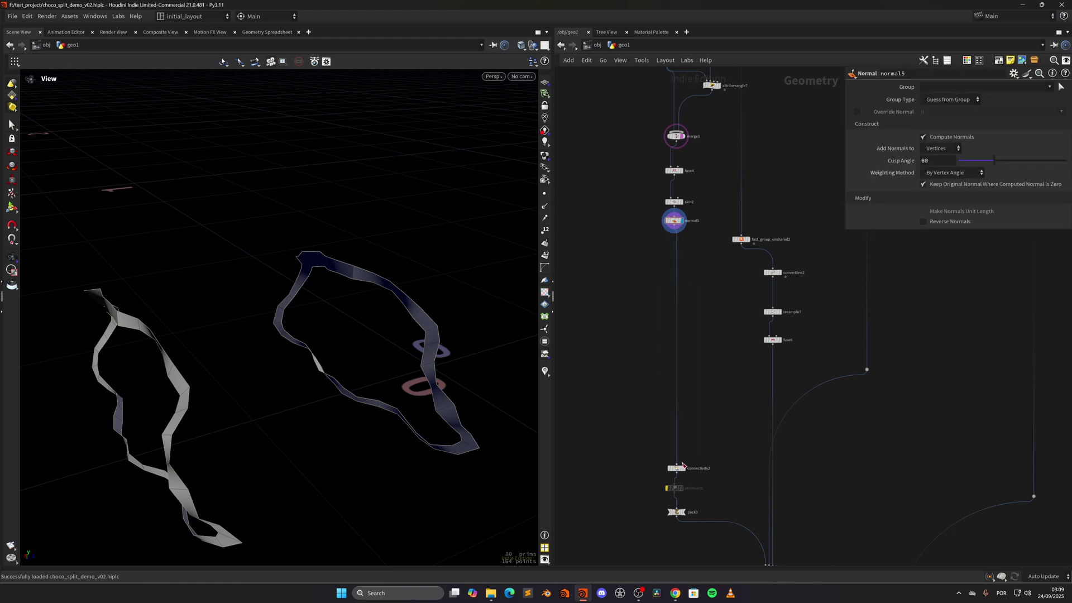
# Move connectivity2 up beneath normal5, display it and visualize its class attribute.
pyautogui.moveTo(677, 468); pyautogui.dragTo(680, 279)
pyautogui.click(685, 273)
pyautogui.click(662, 272)
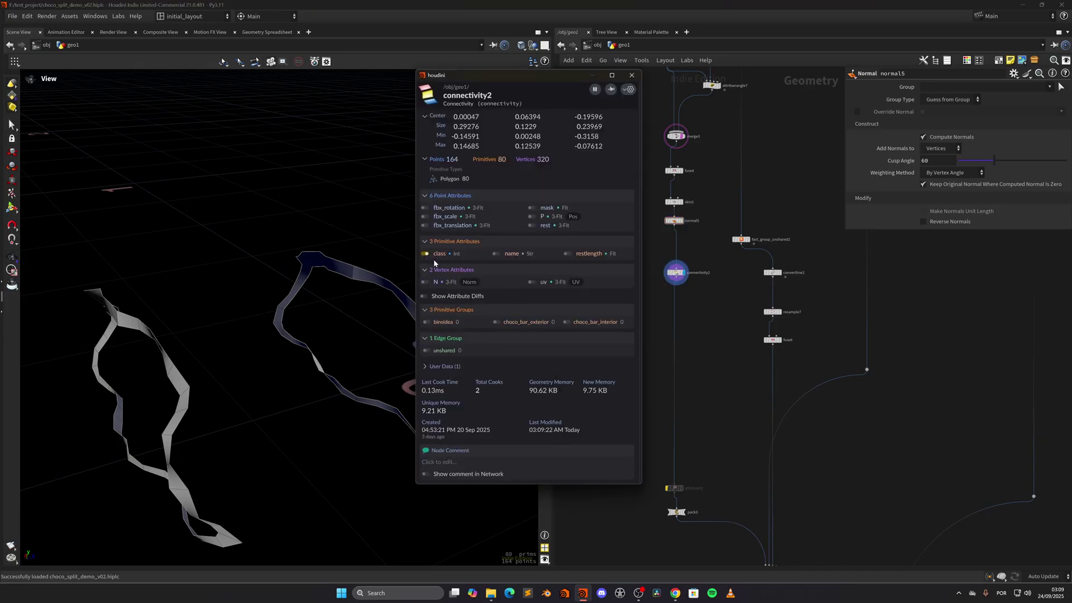
pyautogui.scroll(5, 694, 246)
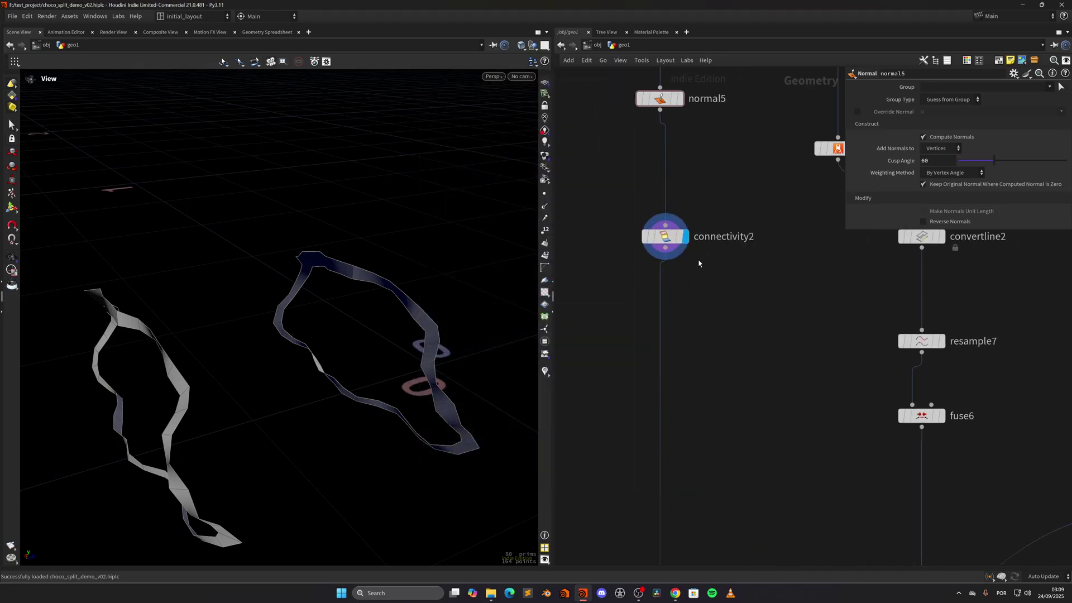
pyautogui.click(685, 237)
pyautogui.moveTo(410, 388); pyautogui.dragTo(386, 388)
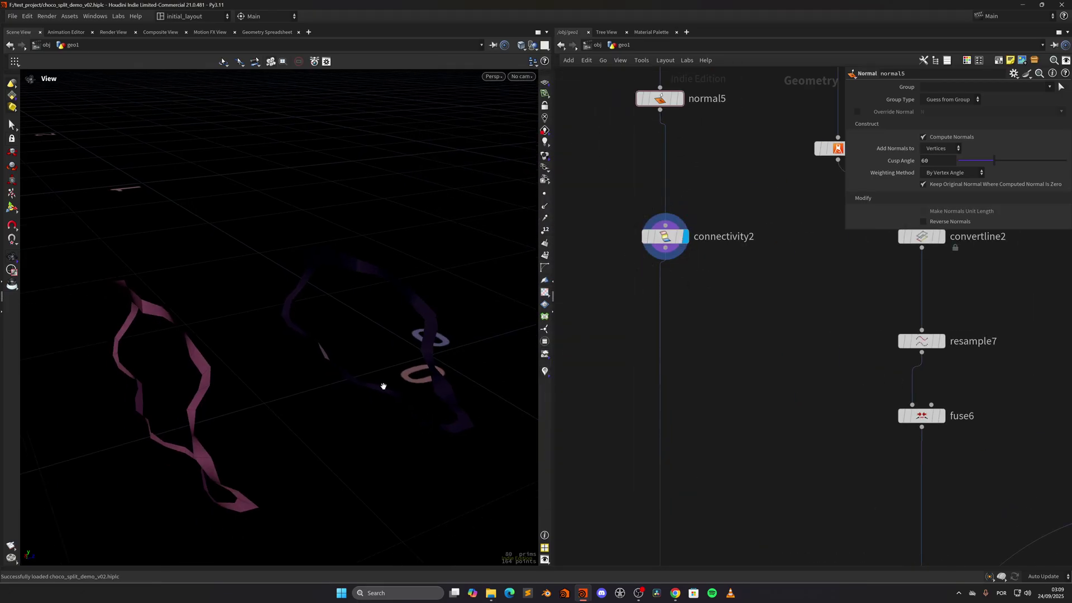
# Save the scene and move the bypassed attribsort2 up beneath connectivity2.
pyautogui.hotkey('ctrl', 's')
pyautogui.scroll(-3, 697, 278)
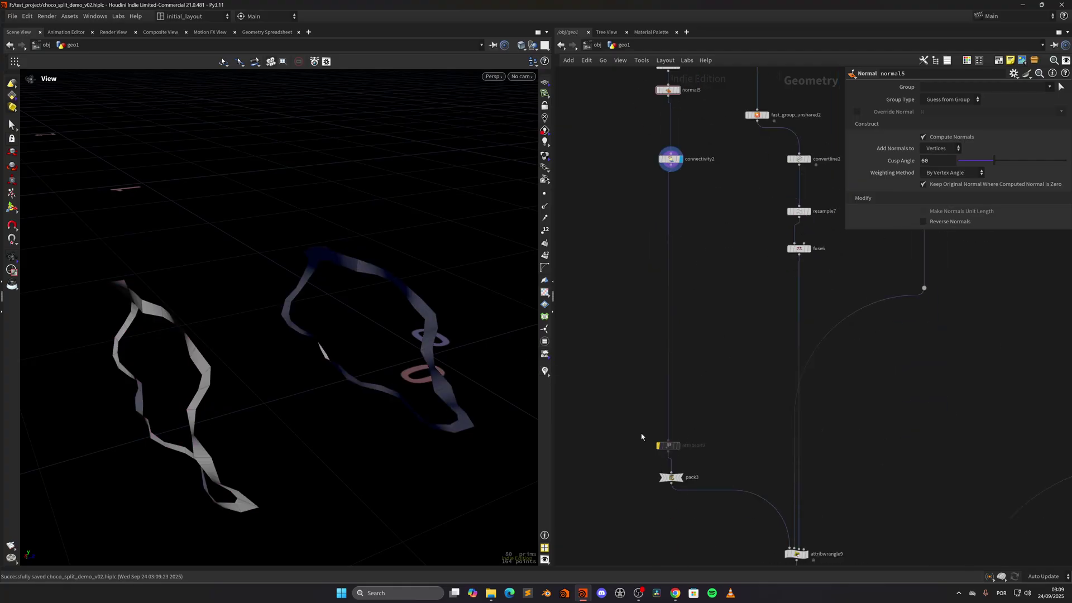
pyautogui.moveTo(669, 445); pyautogui.dragTo(661, 218)
# Move attribwrangle9 and all nodes downstream of it farther down the network.
pyautogui.scroll(-3, 661, 366)
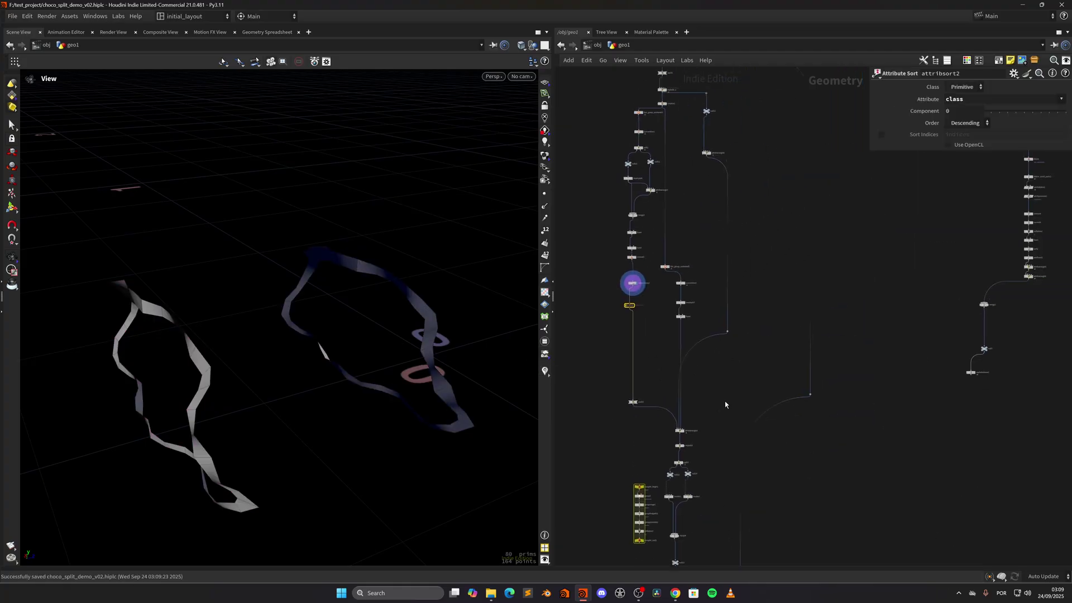
pyautogui.moveTo(723, 415); pyautogui.dragTo(726, 251, button='middle')
pyautogui.moveTo(800, 550); pyautogui.dragTo(584, 263)
pyautogui.scroll(2, 600, 291)
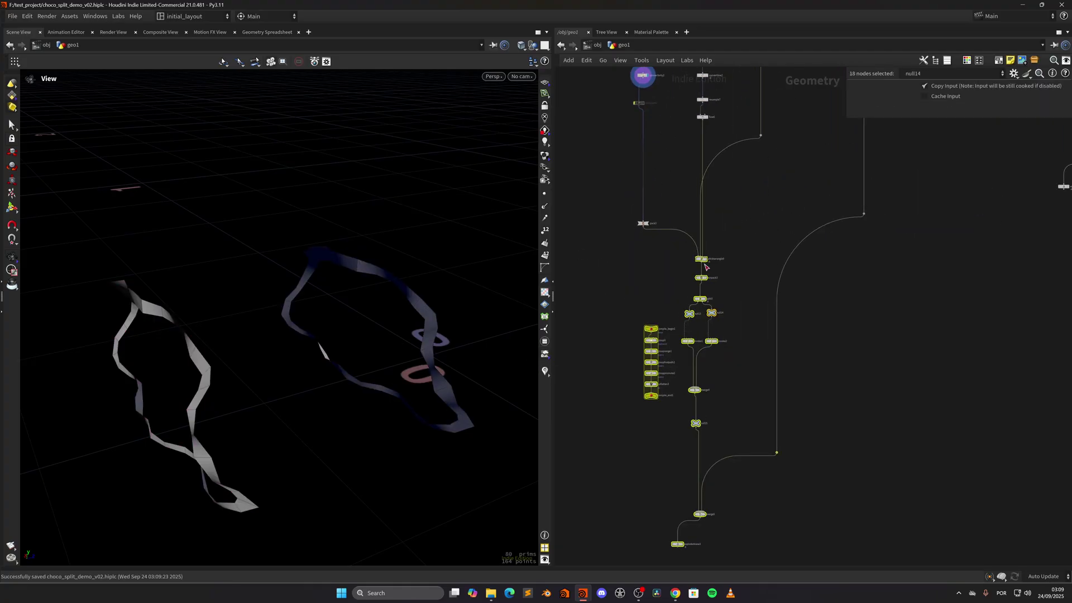
pyautogui.moveTo(706, 266); pyautogui.dragTo(719, 528)
# Move pack3 down to leave free space beneath attribsort2.
pyautogui.moveTo(644, 247); pyautogui.dragTo(631, 439)
pyautogui.moveTo(609, 189); pyautogui.dragTo(670, 266)
pyautogui.moveTo(644, 224); pyautogui.dragTo(629, 450)
pyautogui.moveTo(665, 163); pyautogui.dragTo(653, 347, button='middle')
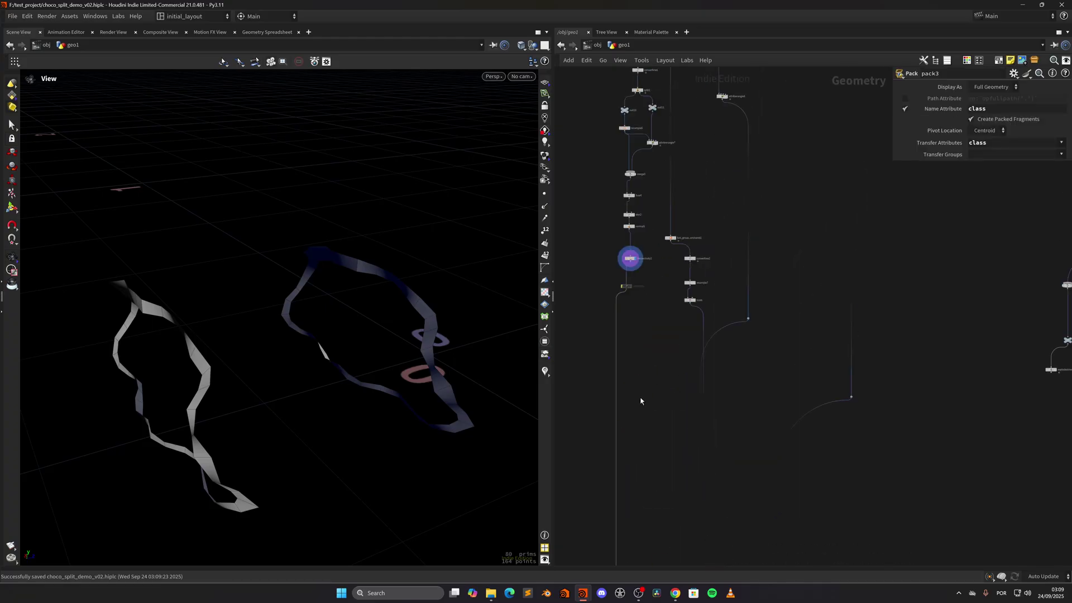
pyautogui.scroll(3, 637, 325)
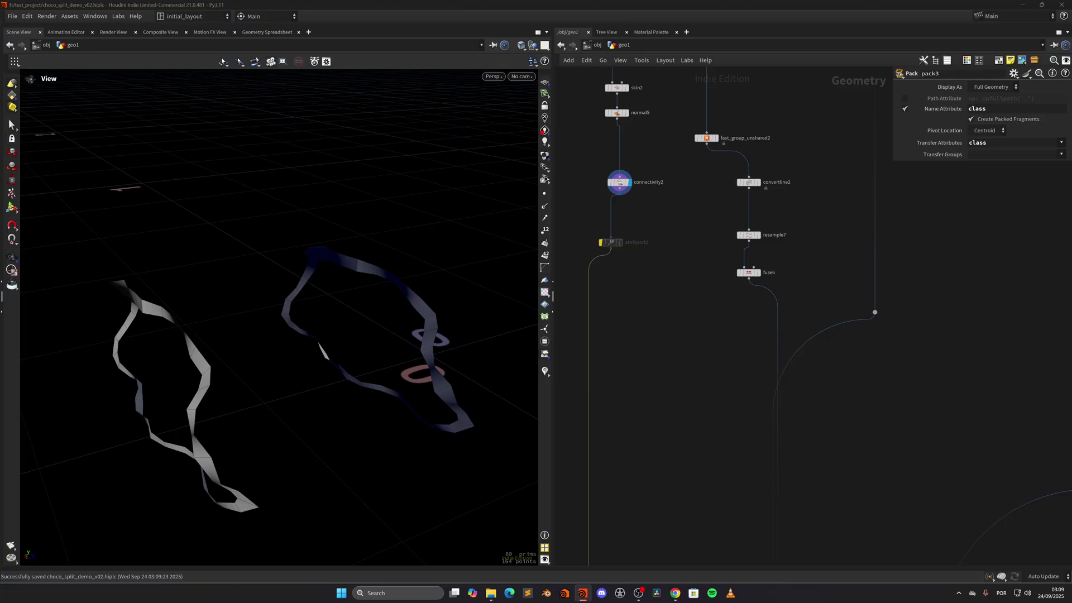
# Examine the polygons of the skinned strips from close range and several angles.
pyautogui.moveTo(294, 367); pyautogui.dragTo(284, 313)
pyautogui.moveTo(283, 313); pyautogui.dragTo(283, 329, button='right')
pyautogui.moveTo(296, 336); pyautogui.dragTo(283, 342)
pyautogui.moveTo(283, 342); pyautogui.dragTo(262, 344, button='right')
pyautogui.moveTo(274, 339)
pyautogui.mouseDown()
pyautogui.moveTo(289, 338)
pyautogui.moveTo(260, 325)
pyautogui.mouseUp()
pyautogui.moveTo(371, 330)
pyautogui.mouseDown()
pyautogui.moveTo(354, 335)
pyautogui.moveTo(366, 324)
pyautogui.moveTo(378, 354)
pyautogui.moveTo(281, 373)
pyautogui.moveTo(313, 383)
pyautogui.mouseUp()
pyautogui.hotkey('shift', 'w')
pyautogui.moveTo(414, 357); pyautogui.dragTo(286, 374)
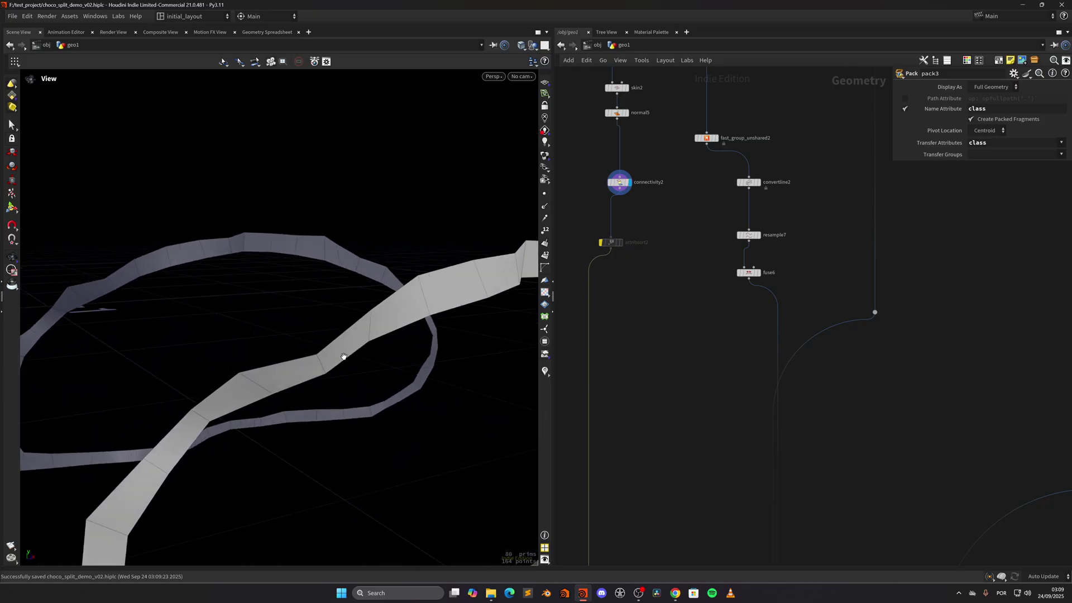
pyautogui.moveTo(300, 299); pyautogui.dragTo(288, 356)
# Display fuse6 and inspect the detailed edge curves for comparison with the strips.
pyautogui.click(758, 272)
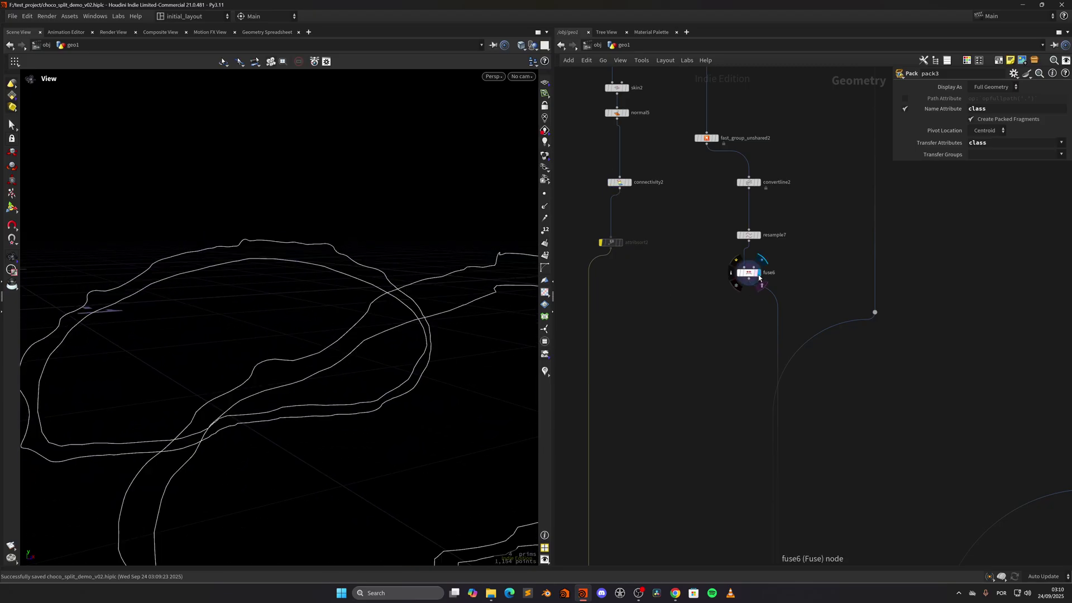
pyautogui.moveTo(299, 364); pyautogui.dragTo(317, 334)
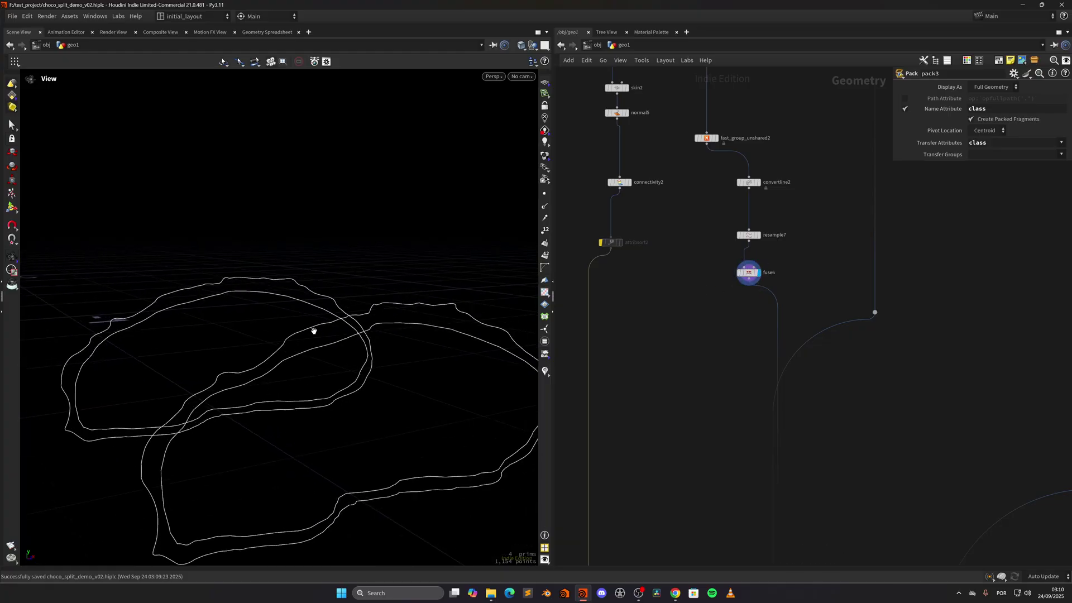
pyautogui.moveTo(334, 369); pyautogui.dragTo(405, 357)
# Display attribsort2 and inspect the low-resolution strips again.
pyautogui.click(620, 244)
pyautogui.moveTo(335, 363); pyautogui.dragTo(386, 356)
pyautogui.moveTo(631, 273); pyautogui.dragTo(642, 319, button='middle')
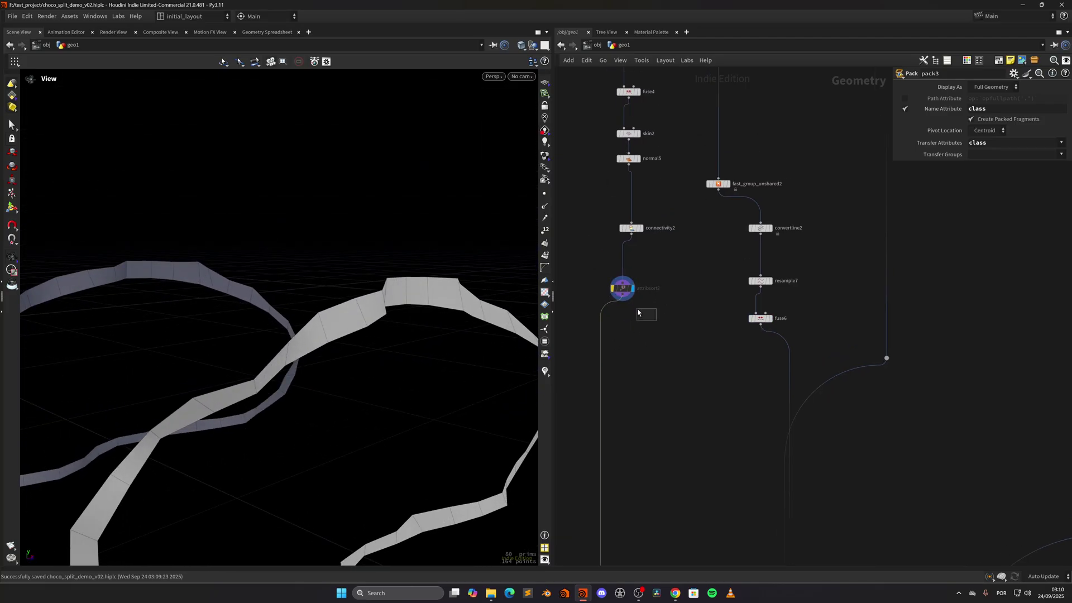
# Delete attribsort2 and save the scene as choco_split_demo_v03.hiplc.
pyautogui.click(622, 288)
pyautogui.press('Delete')
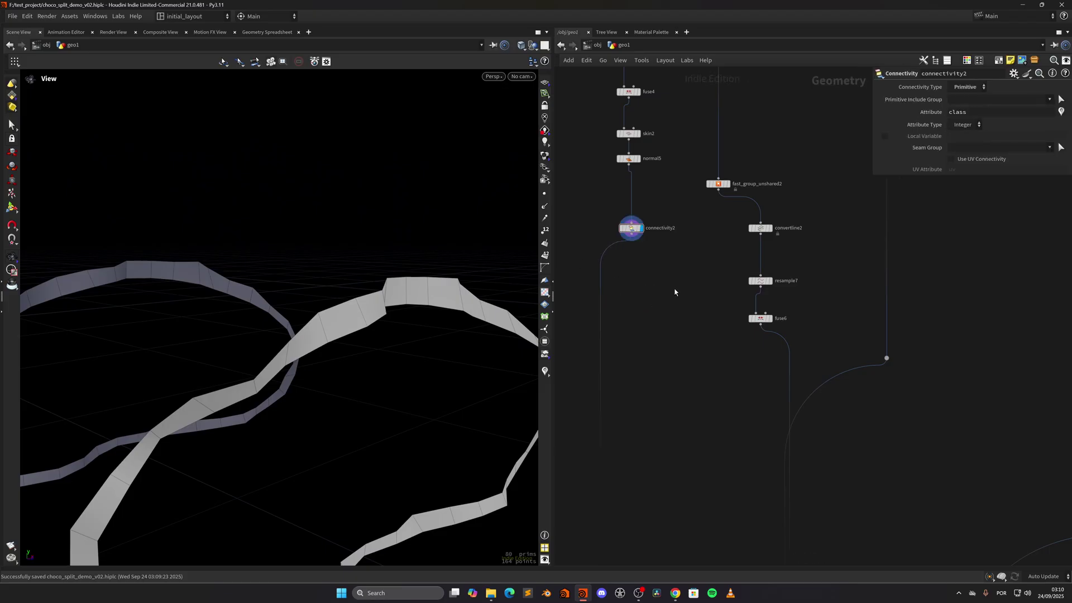
pyautogui.hotkey('ctrl', 'shift', 's')
pyautogui.click(174, 229)
pyautogui.write('3')
pyautogui.press('Return')
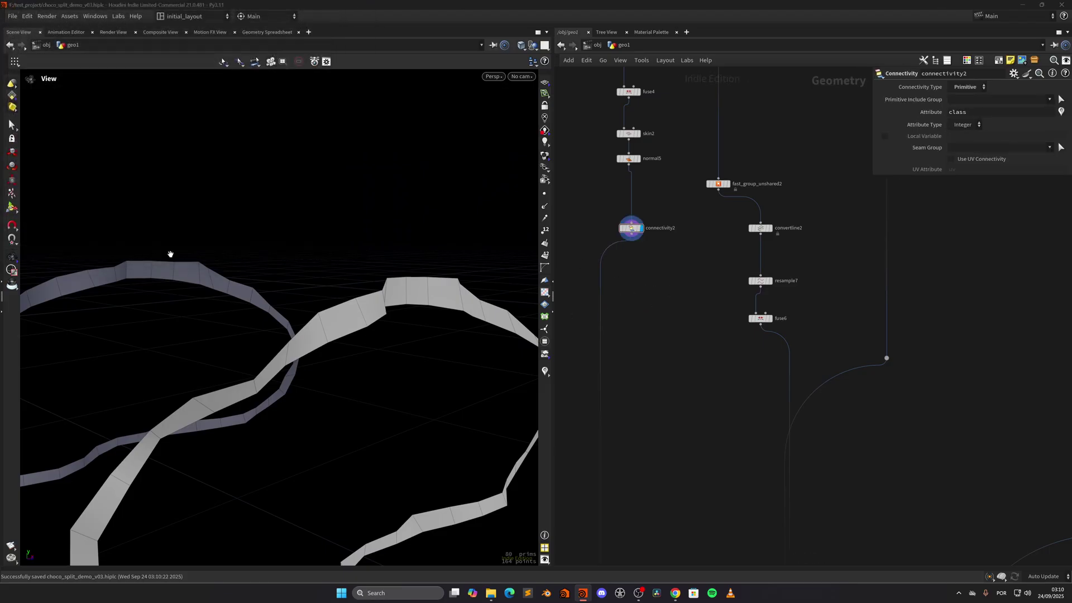
# Display the unpack1 node above the branches to see its unpacked pieces.
pyautogui.moveTo(675, 339); pyautogui.dragTo(717, 339, button='middle')
pyautogui.scroll(1, 691, 315)
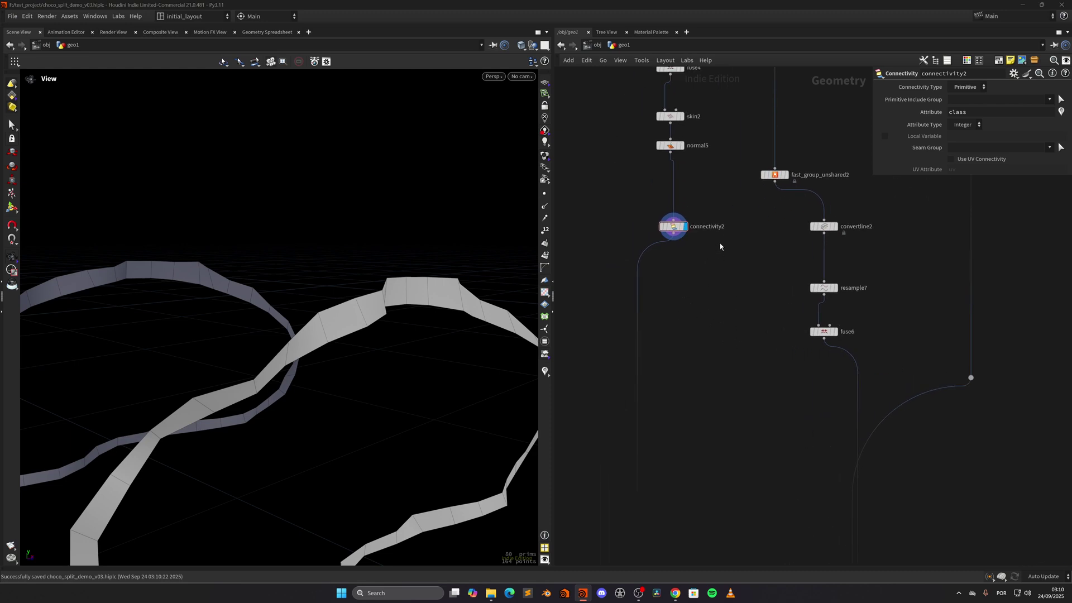
pyautogui.moveTo(733, 240); pyautogui.dragTo(639, 483, button='middle')
pyautogui.moveTo(720, 223); pyautogui.dragTo(685, 540, button='middle')
pyautogui.moveTo(686, 311); pyautogui.dragTo(710, 292, button='middle')
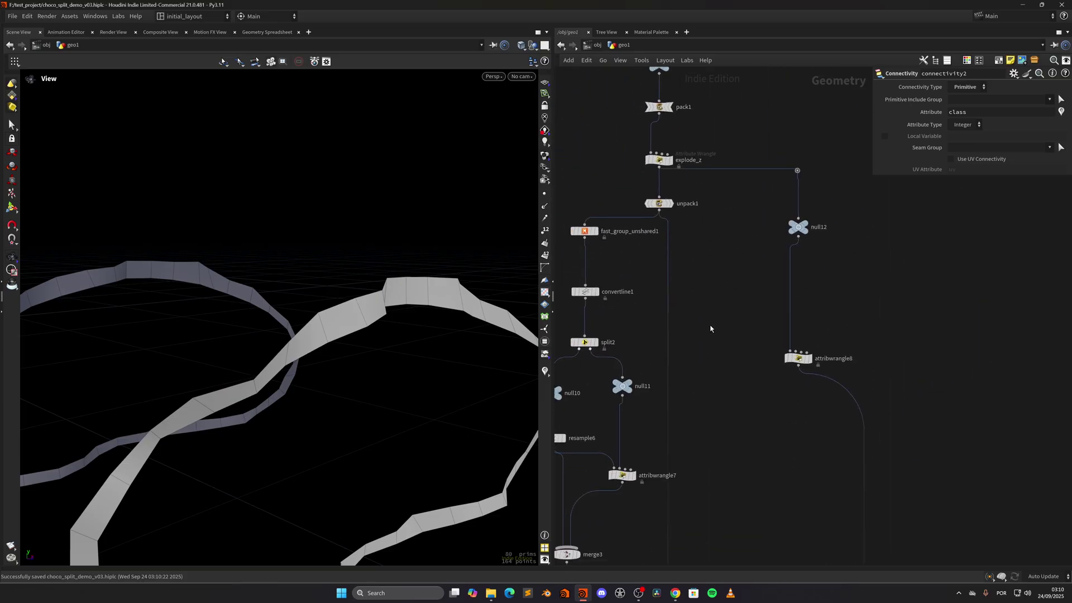
pyautogui.moveTo(660, 204)
pyautogui.click(674, 185)
# Add an Attribute Wrangle in the free area above fast_group_unshared2.
pyautogui.moveTo(692, 430); pyautogui.dragTo(723, 236, button='middle')
pyautogui.scroll(-5, 726, 428)
pyautogui.press('Tab')
pyautogui.write('aw')
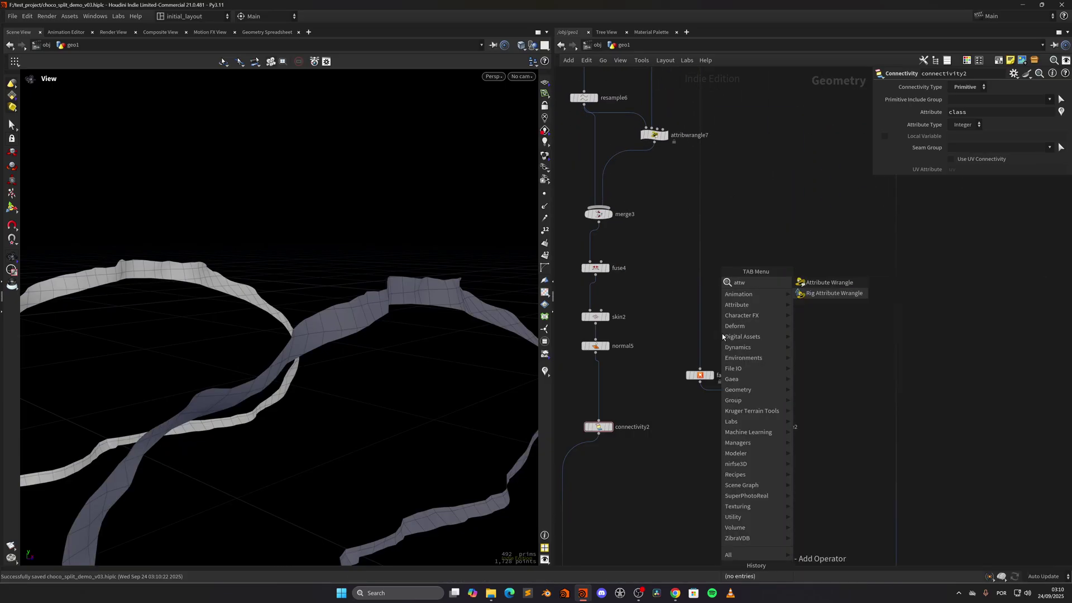
pyautogui.press('Return')
pyautogui.click(723, 334)
pyautogui.click(722, 336)
# Check unpack1's node information, then insert and display the new wrangle on the wire between unpack1 and fast_group_unshared2.
pyautogui.scroll(5, 710, 362)
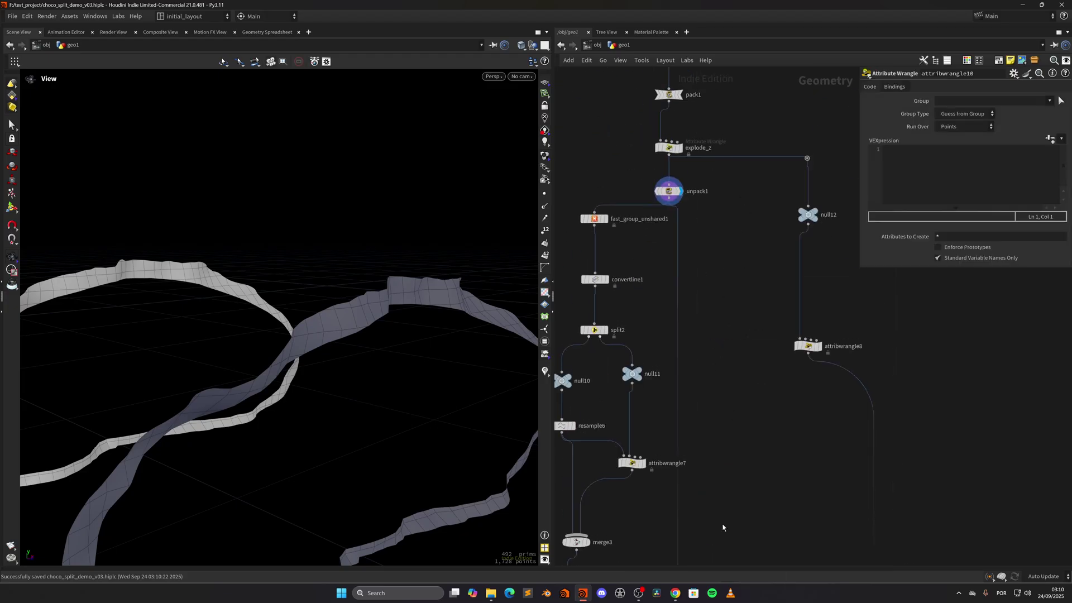
pyautogui.middleClick(668, 191)
pyautogui.click(617, 18)
pyautogui.scroll(-4, 717, 374)
pyautogui.moveTo(704, 394); pyautogui.dragTo(682, 389)
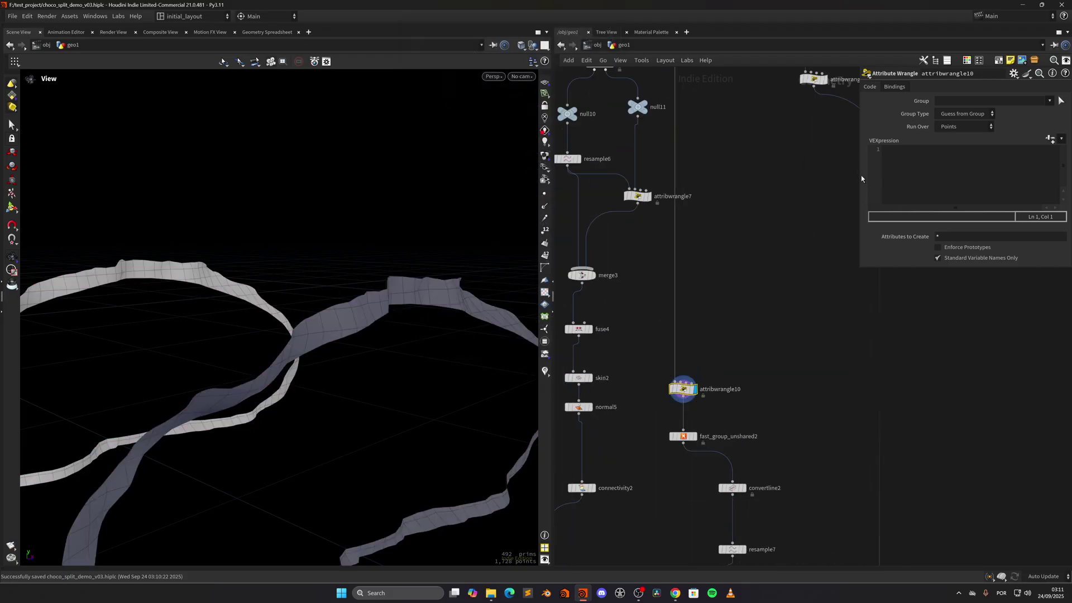
# Widen the parameter area and start the wrangle code with int class = prim(0,'class', i@primnum);.
pyautogui.moveTo(860, 176); pyautogui.dragTo(734, 176)
pyautogui.keyDown('alt'); pyautogui.moveTo(349, 343); pyautogui.dragTo(400, 356); pyautogui.keyUp('alt')
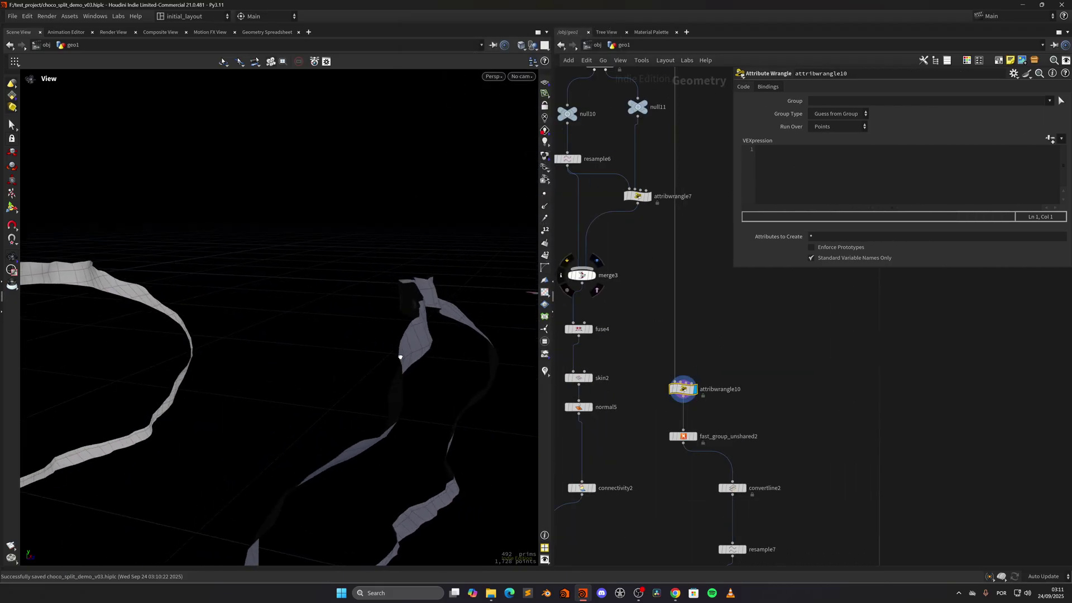
pyautogui.click(773, 176)
pyautogui.write('int class = prim()')
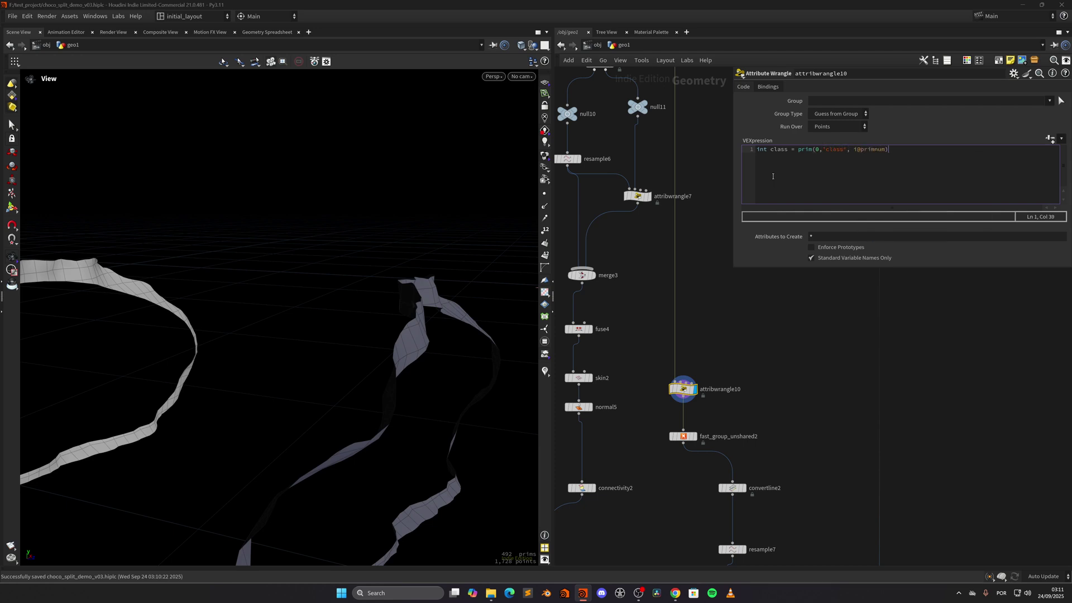
pyautogui.write('vector center')
pyautogui.keyDown('ctrl'); pyautogui.scroll(1, 773, 177); pyautogui.keyUp('ctrl')
pyautogui.write("= getbbox_center(0,'@class==")
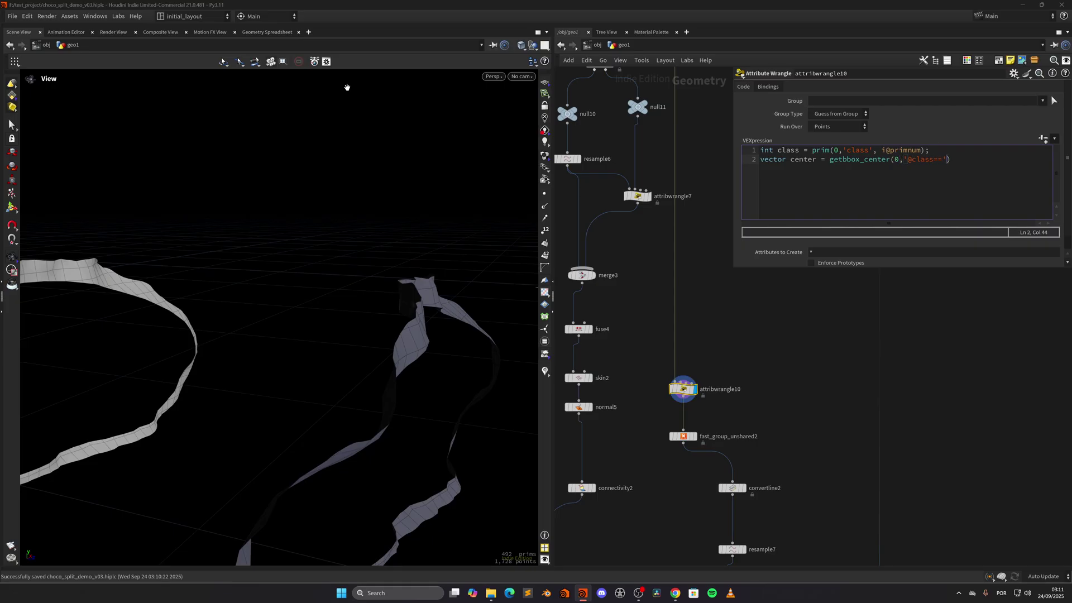
pyautogui.write('itoa(')
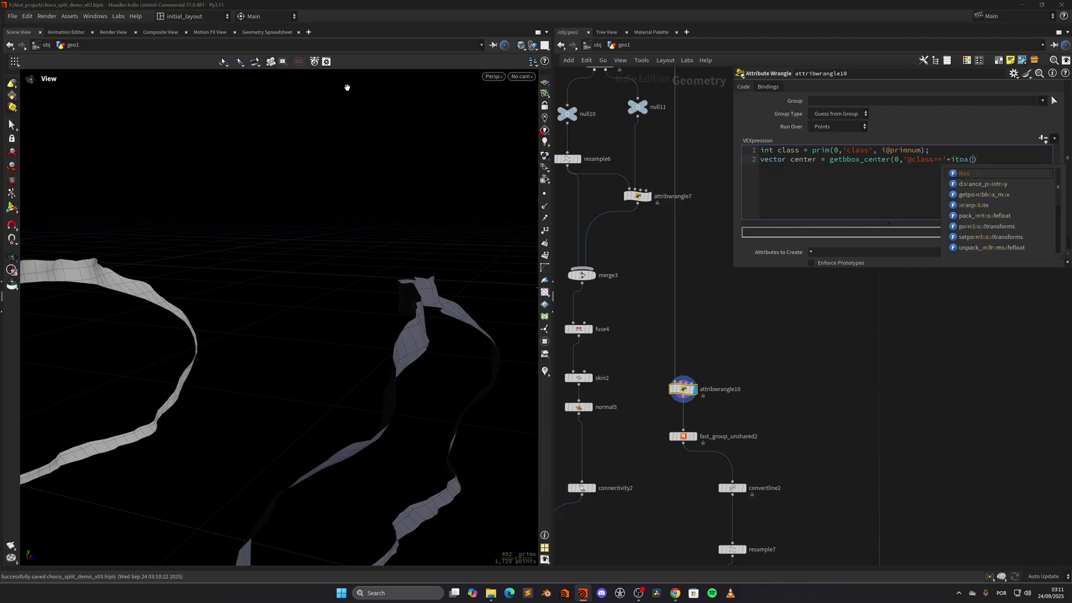
pyautogui.write('class)')
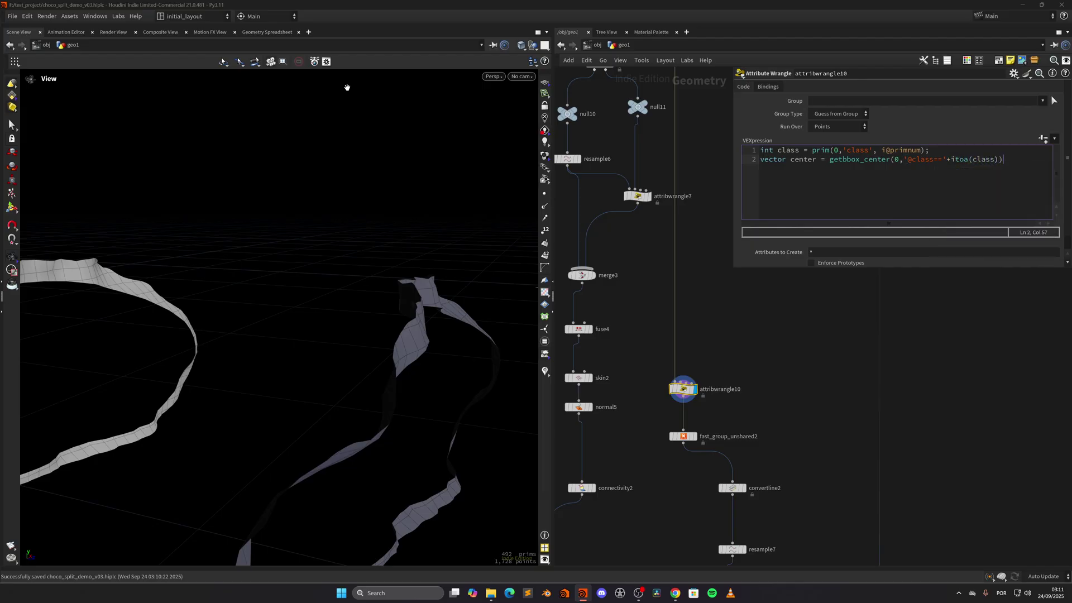
pyautogui.press('Return')
pyautogui.write('z = cent')
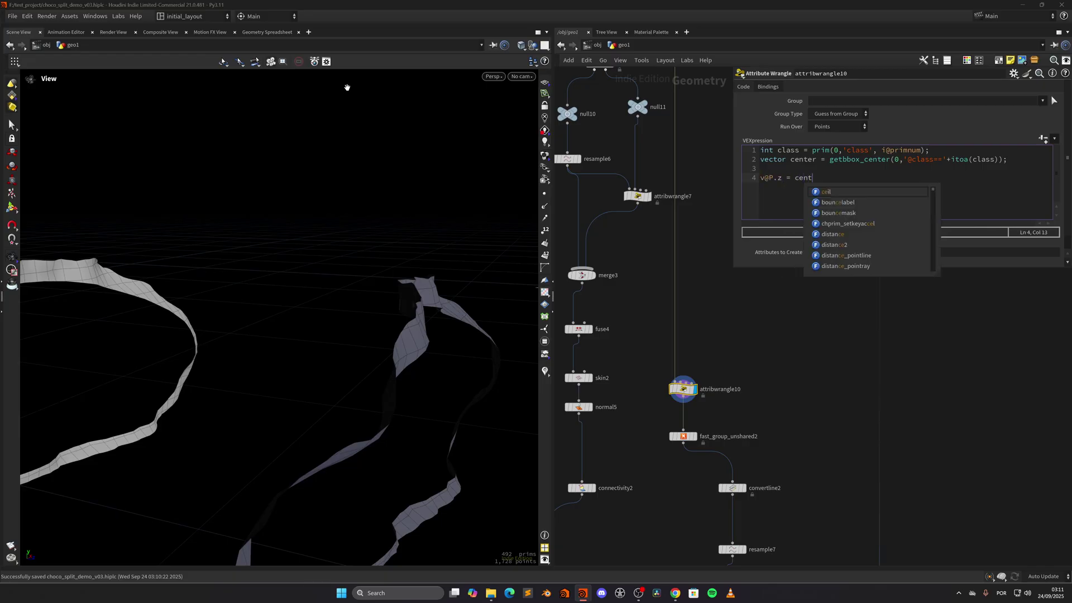
pyautogui.write('er.z;')
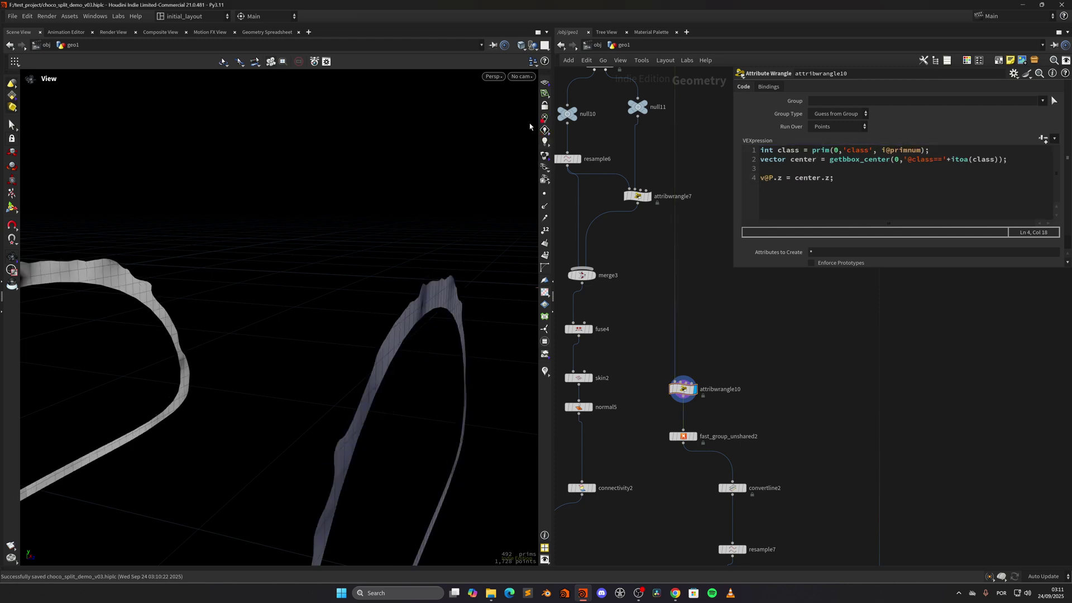
pyautogui.click(545, 118)
pyautogui.scroll(-5, 419, 352)
pyautogui.moveTo(419, 352); pyautogui.dragTo(365, 405)
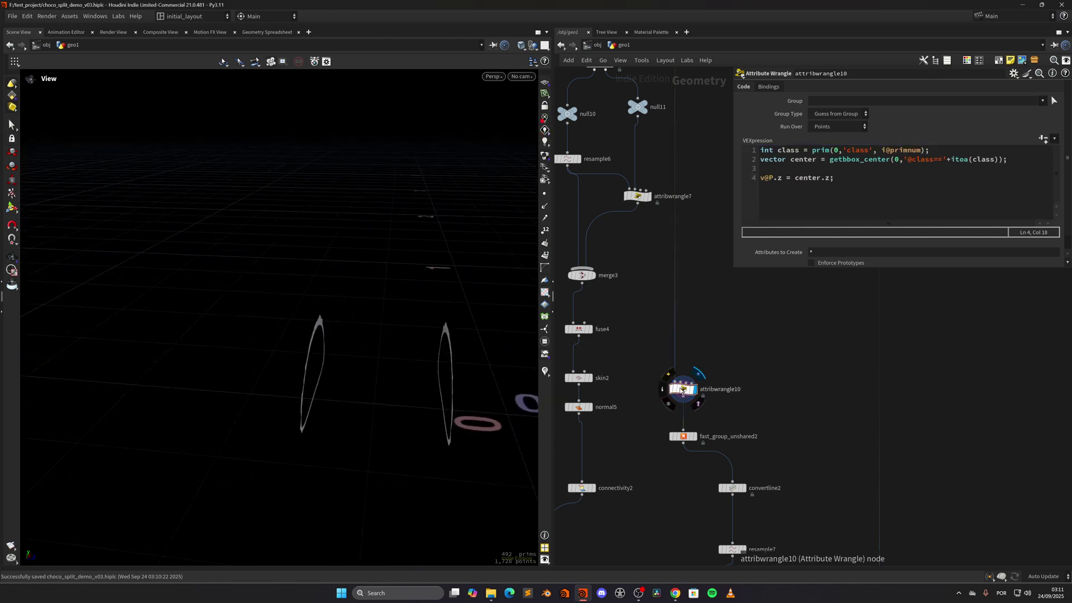
pyautogui.moveTo(736, 375); pyautogui.dragTo(742, 324, button='middle')
pyautogui.moveTo(628, 409); pyautogui.dragTo(649, 384, button='middle')
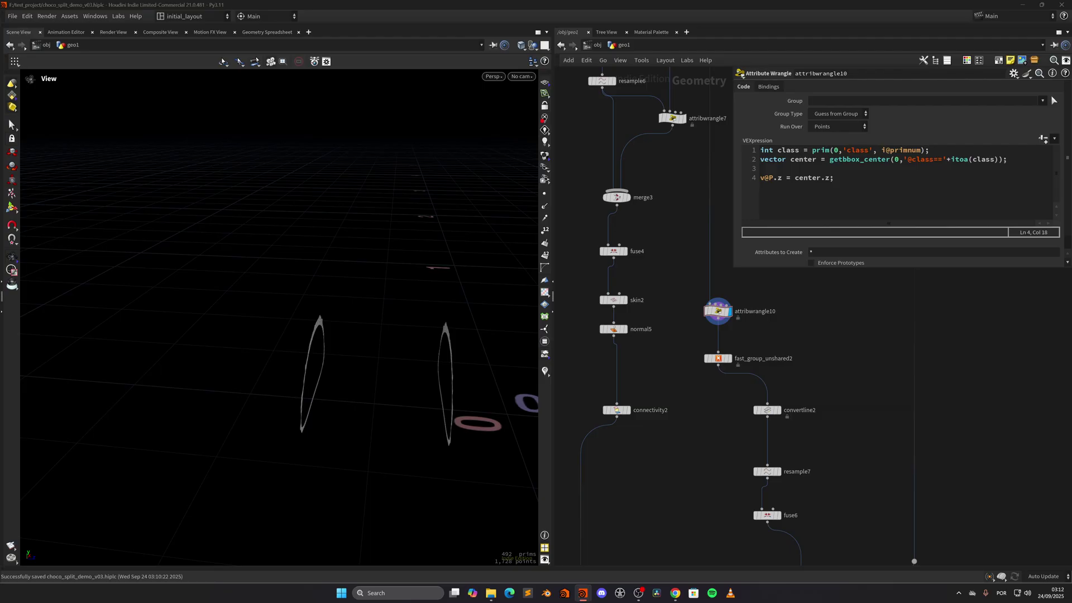
# Copy the flattening wrangle beside connectivity2 and rename the original as flatten_z.
pyautogui.scroll(3, 664, 364)
pyautogui.keyDown('alt'); pyautogui.moveTo(744, 286); pyautogui.dragTo(627, 403); pyautogui.keyUp('alt')
pyautogui.moveTo(819, 330); pyautogui.dragTo(732, 407, button='middle')
pyautogui.moveTo(732, 363); pyautogui.dragTo(736, 367)
pyautogui.hotkey('ctrl', 'a')
pyautogui.write('flatten')
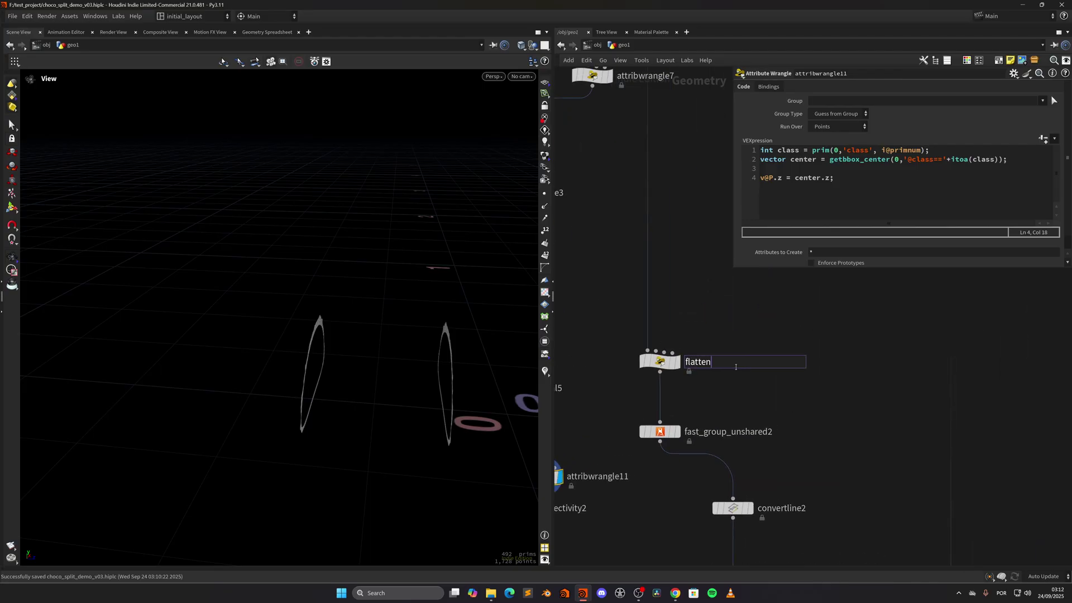
pyautogui.write('_z')
pyautogui.press('Return')
# Replace the copied attribwrangle11 with a fresh copy of flatten_z near connectivity2.
pyautogui.moveTo(591, 356); pyautogui.dragTo(671, 313, button='middle')
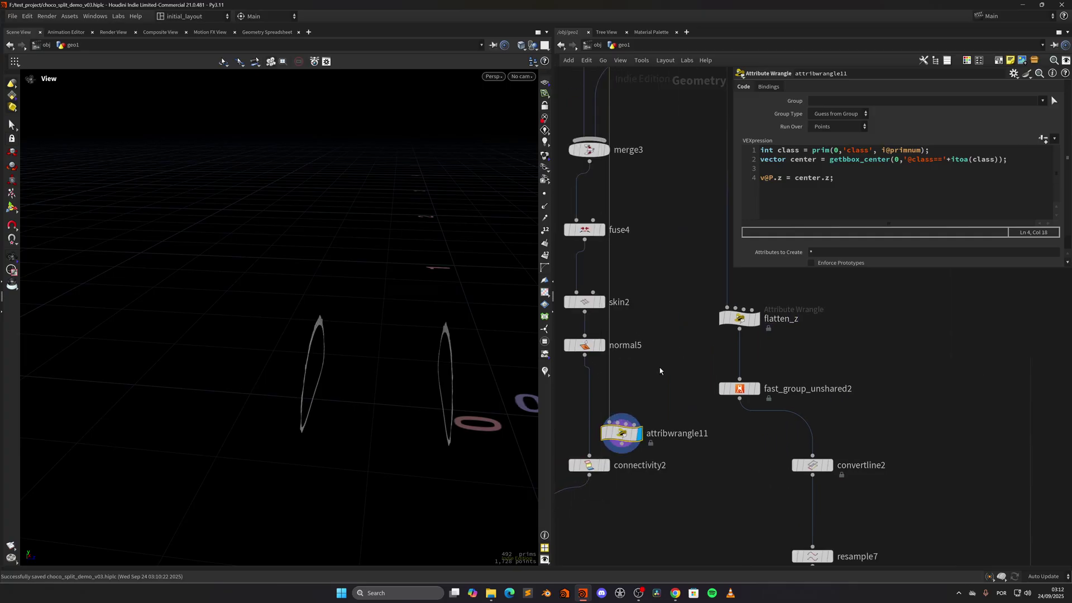
pyautogui.press('Delete')
pyautogui.keyDown('alt'); pyautogui.moveTo(734, 322); pyautogui.dragTo(626, 416); pyautogui.keyUp('alt')
pyautogui.moveTo(678, 373); pyautogui.dragTo(709, 364, button='middle')
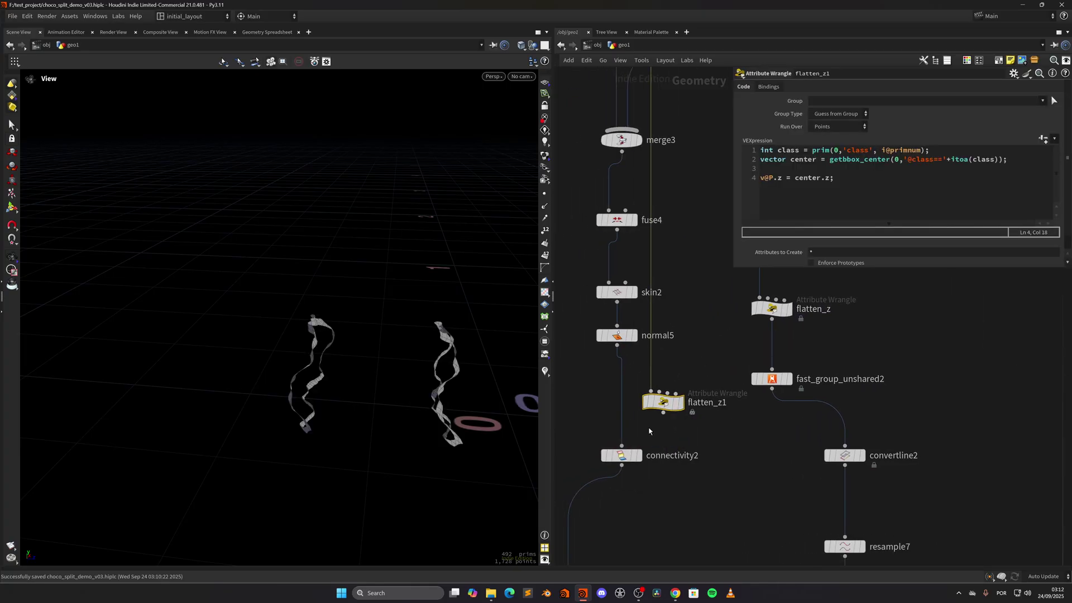
# Insert flatten_z1 beneath connectivity2, wire flatten_z into its second input with a routing dot, and save the scene.
pyautogui.moveTo(621, 455); pyautogui.dragTo(616, 380)
pyautogui.moveTo(666, 404); pyautogui.dragTo(771, 317)
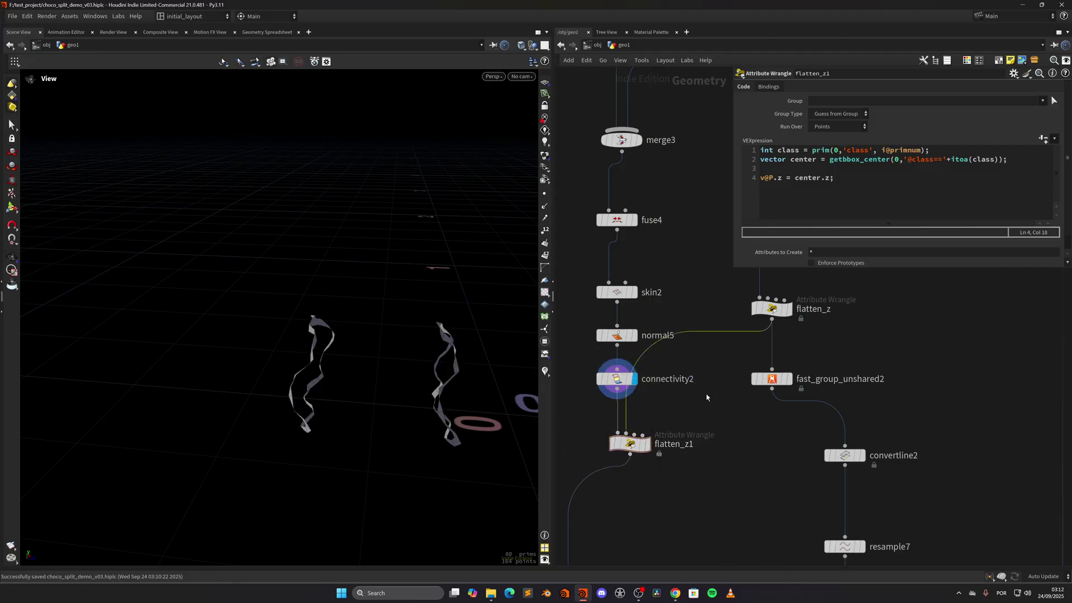
pyautogui.hotkey('ctrl', 's')
pyautogui.keyDown('alt'); pyautogui.moveTo(691, 331); pyautogui.dragTo(706, 379); pyautogui.keyUp('alt')
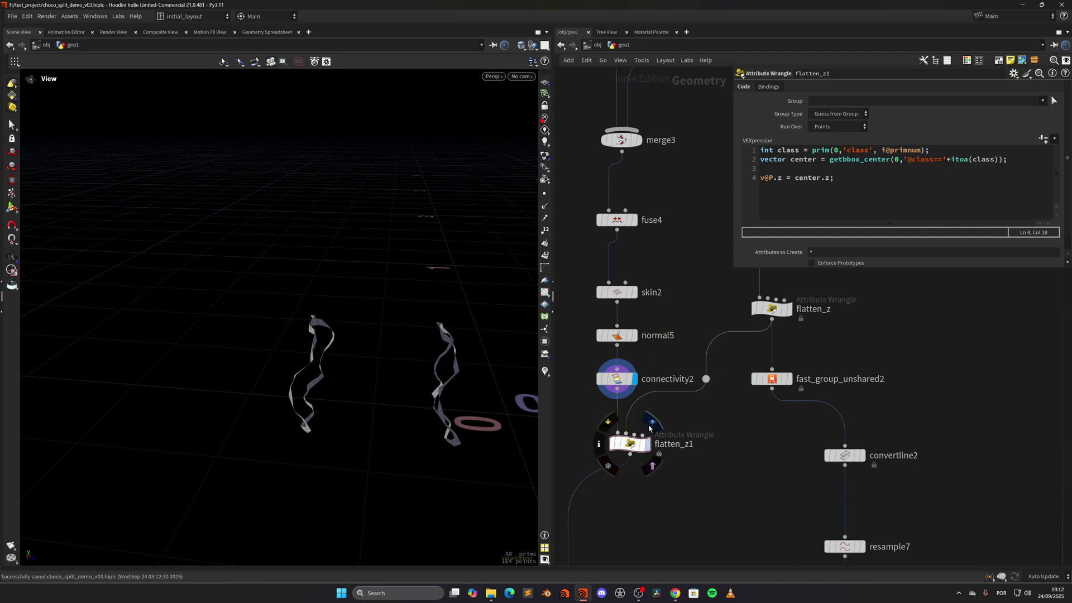
# Display flatten_z1 and set the input number in its getbbox_center call to 1.
pyautogui.click(647, 444)
pyautogui.doubleClick(898, 160)
pyautogui.write('1')
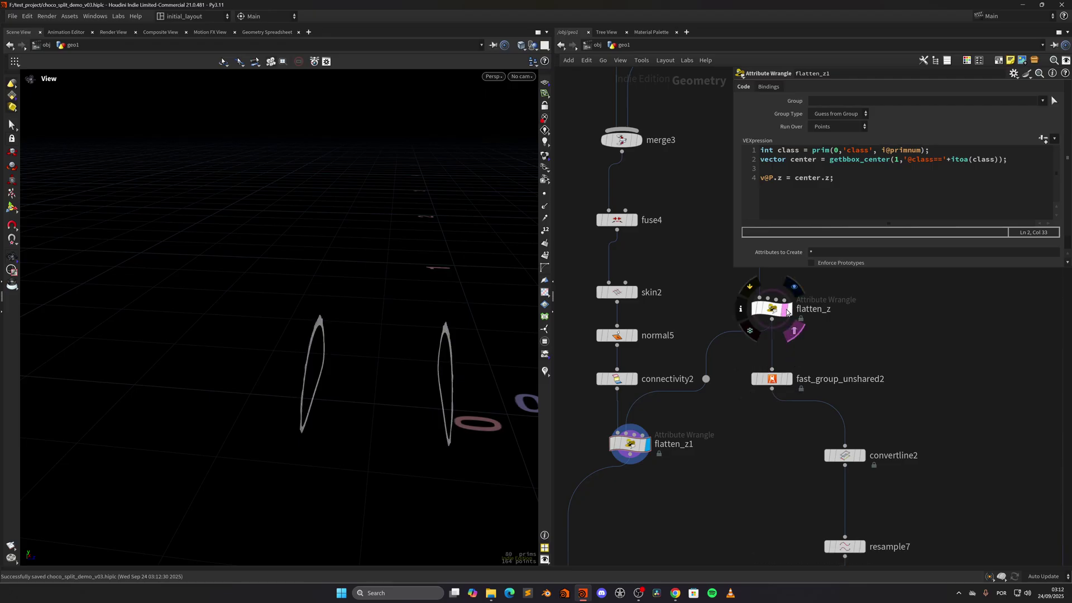
# Move flatten_z1 farther down below connectivity2 and examine the flattened low-resolution strips up close.
pyautogui.scroll(-6, 687, 463)
pyautogui.scroll(5, 687, 463)
pyautogui.moveTo(655, 269); pyautogui.dragTo(651, 372)
pyautogui.press('f')
pyautogui.moveTo(401, 348); pyautogui.dragTo(383, 306)
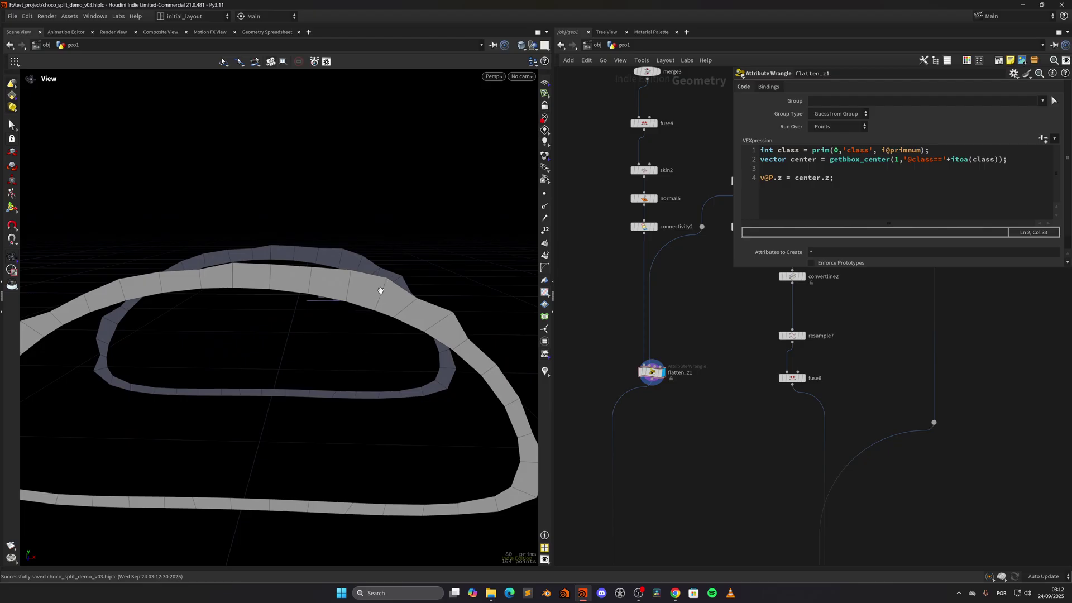
# Add an Orientation along Curve node beneath flatten_z1.
pyautogui.moveTo(654, 438); pyautogui.dragTo(661, 386, button='middle')
pyautogui.press('Tab')
pyautogui.write('fus')
pyautogui.press('Down')
pyautogui.press('Down')
pyautogui.press('Return')
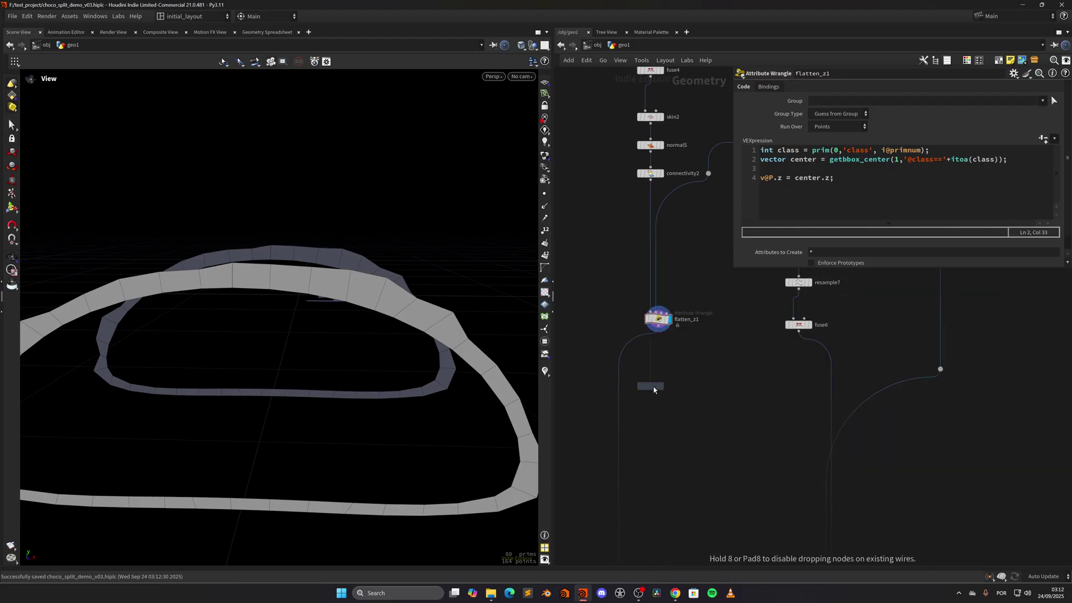
pyautogui.click(654, 386)
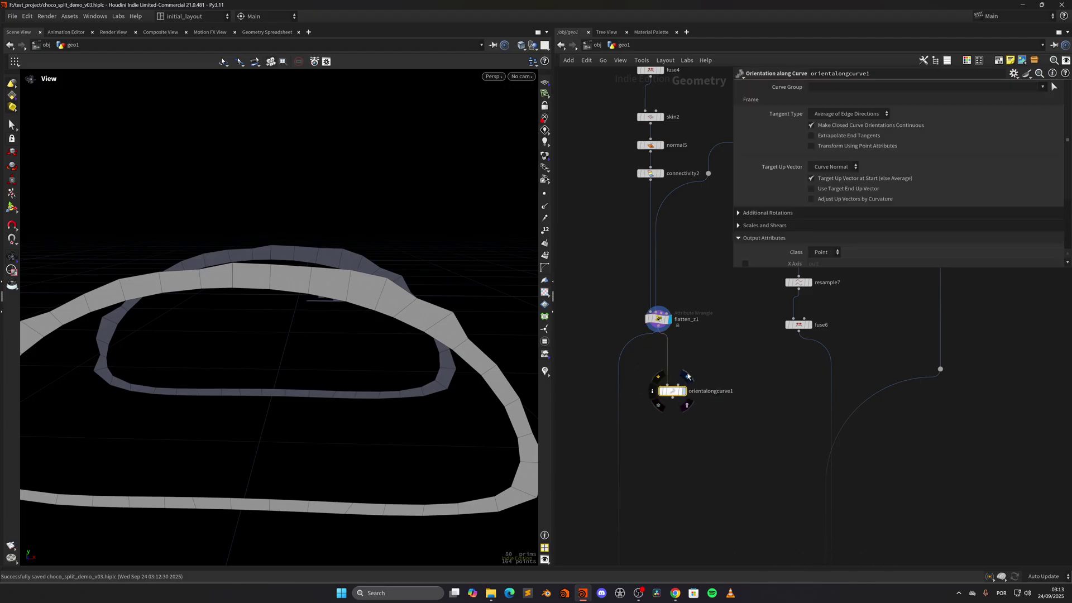
# Set the Orientation along Curve node to output only the X Axis, stored as N.
pyautogui.scroll(-3, 770, 213)
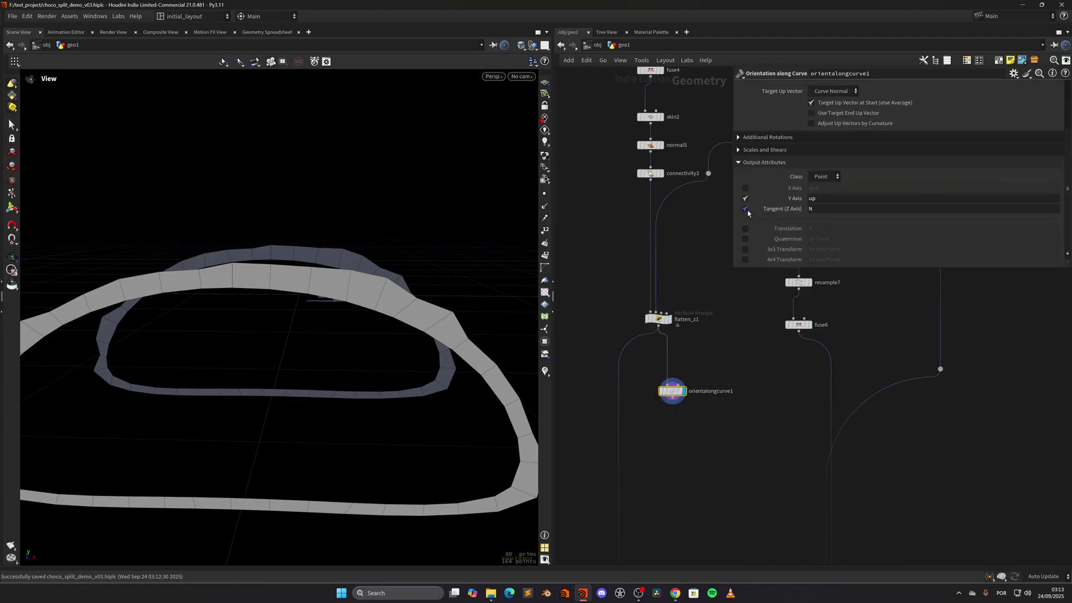
pyautogui.click(747, 211)
pyautogui.click(746, 200)
pyautogui.click(746, 188)
pyautogui.moveTo(827, 190); pyautogui.dragTo(618, 235)
pyautogui.write('N')
pyautogui.press('Return')
# Visualize the N point attribute as vectors, shorten their length scale, and inspect the directions along the strips.
pyautogui.middleClick(673, 391)
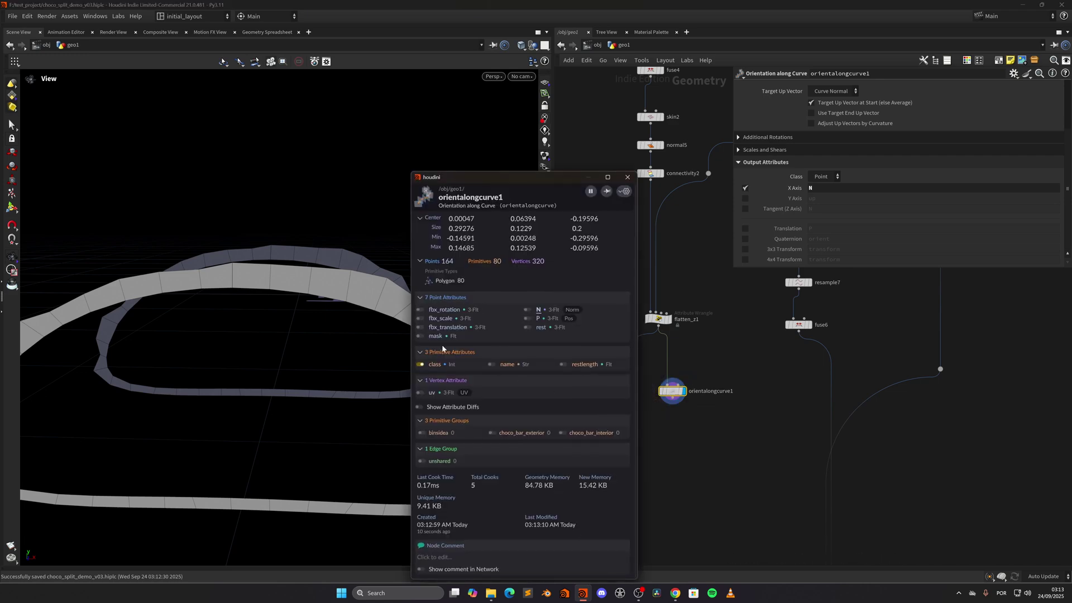
pyautogui.click(528, 310)
pyautogui.rightClick(529, 310)
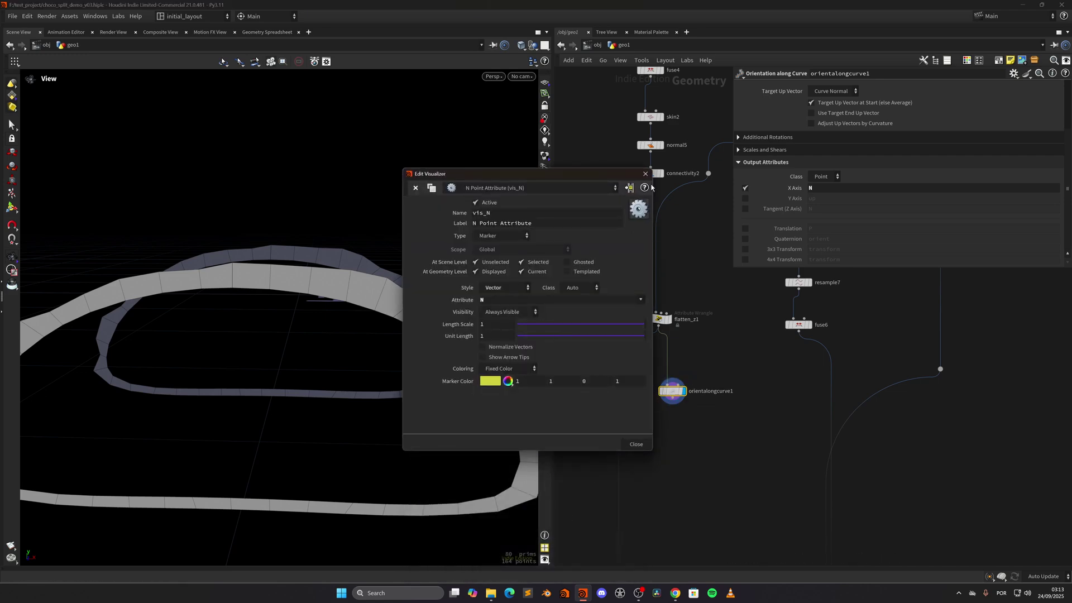
pyautogui.click(646, 174)
pyautogui.middleClick(672, 391)
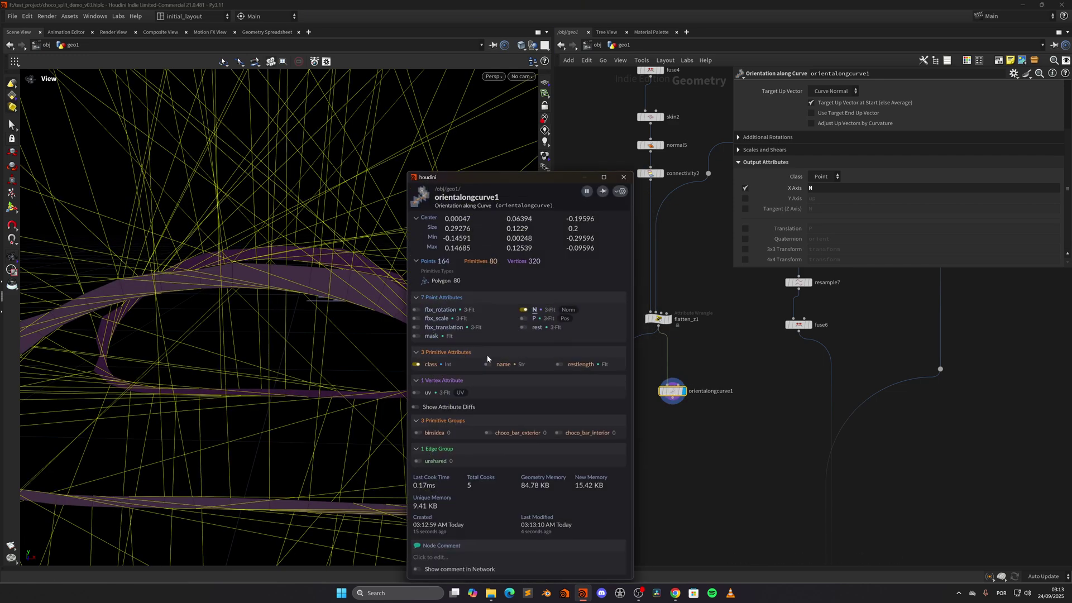
pyautogui.click(527, 310)
pyautogui.moveTo(552, 324); pyautogui.dragTo(520, 333)
pyautogui.scroll(-5, 225, 361)
pyautogui.moveTo(225, 361); pyautogui.dragTo(367, 334)
pyautogui.click(646, 174)
# Delete orientalongcurve1 and turn off the N point attribute visualizer.
pyautogui.moveTo(713, 426); pyautogui.dragTo(637, 368)
pyautogui.press('Delete')
pyautogui.rightClick(545, 371)
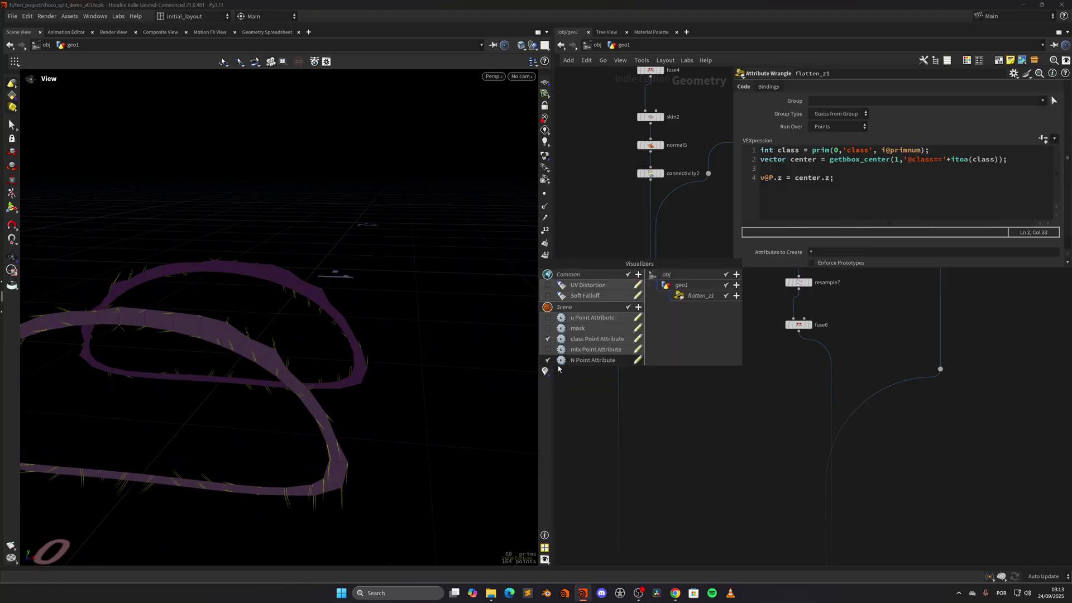
pyautogui.click(560, 364)
pyautogui.click(698, 363)
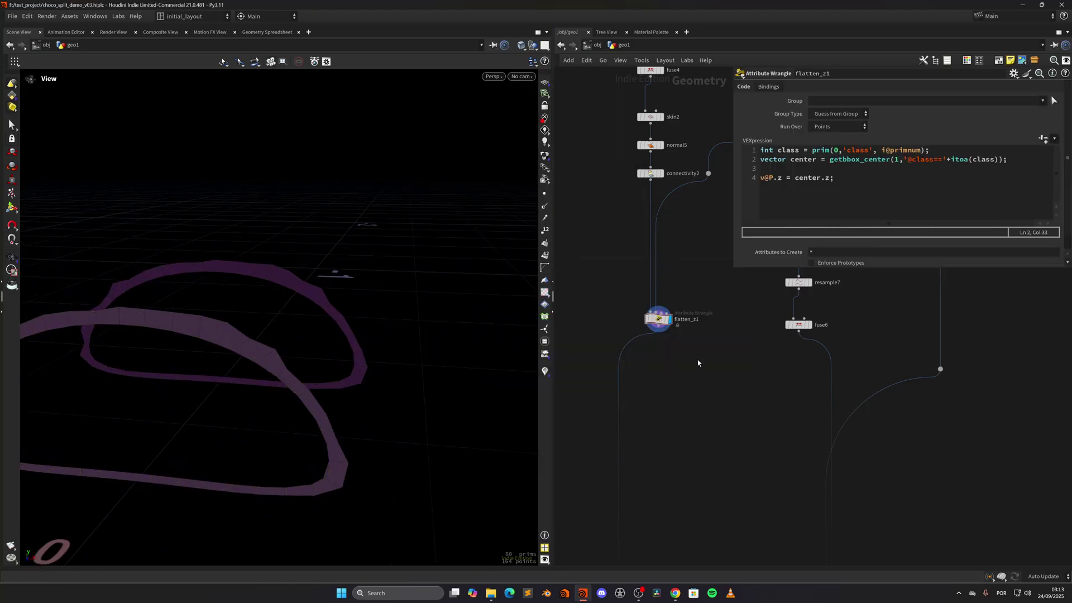
# Add an Attribute Wrangle beneath flatten_z1 and colour it green.
pyautogui.press('Tab')
pyautogui.write('attw')
pyautogui.press('Return')
pyautogui.click(658, 405)
pyautogui.press('c')
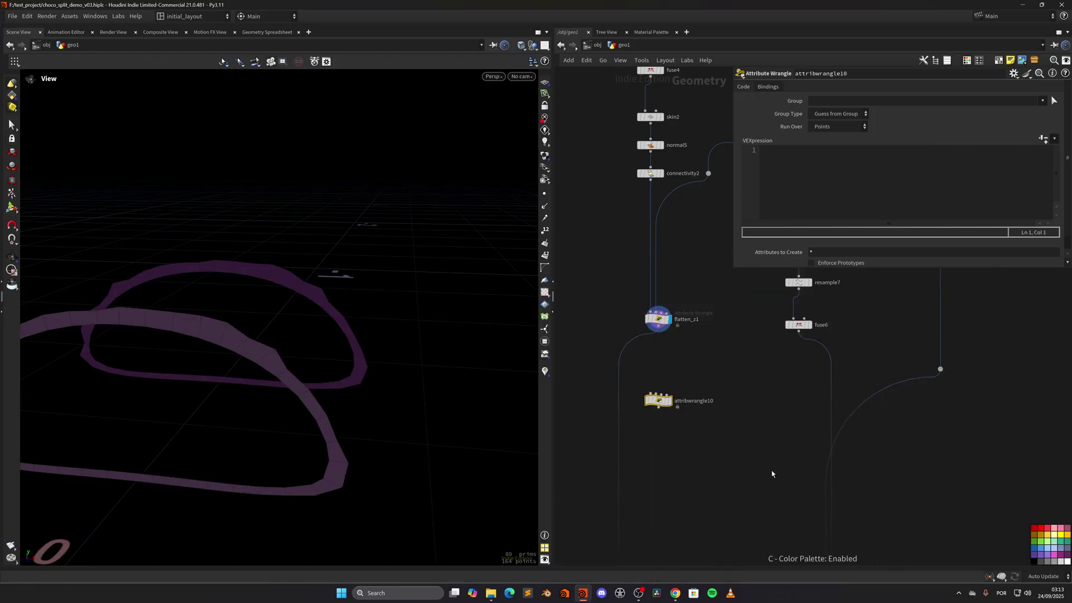
pyautogui.click(979, 495)
# Rename the green wrangle as calc_dir, insert it on flatten_z1's output wire, and display it.
pyautogui.click(694, 401)
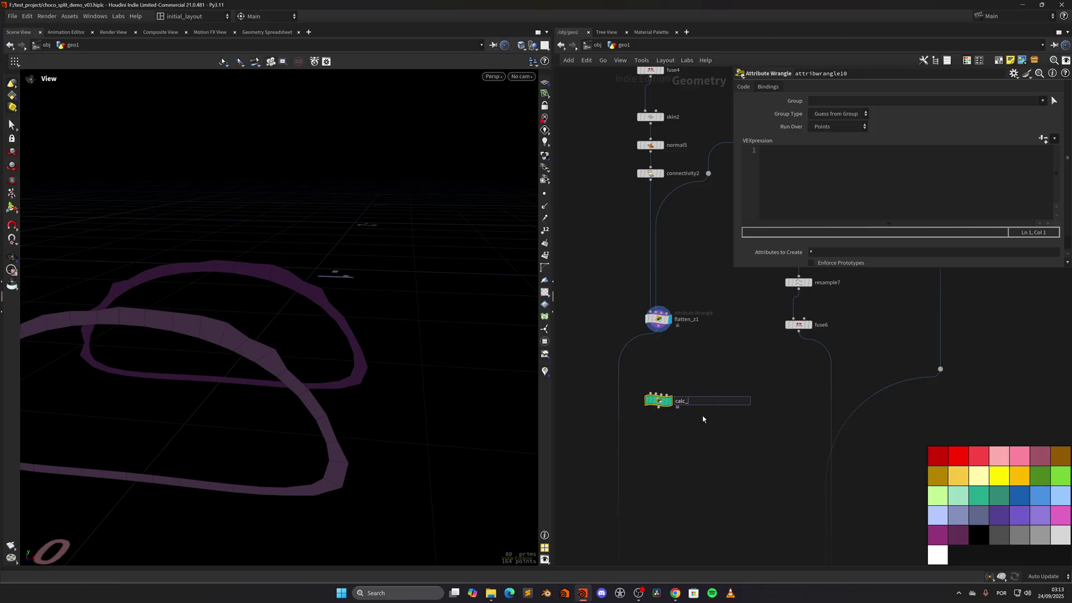
pyautogui.write('calc_dir')
pyautogui.press('Return')
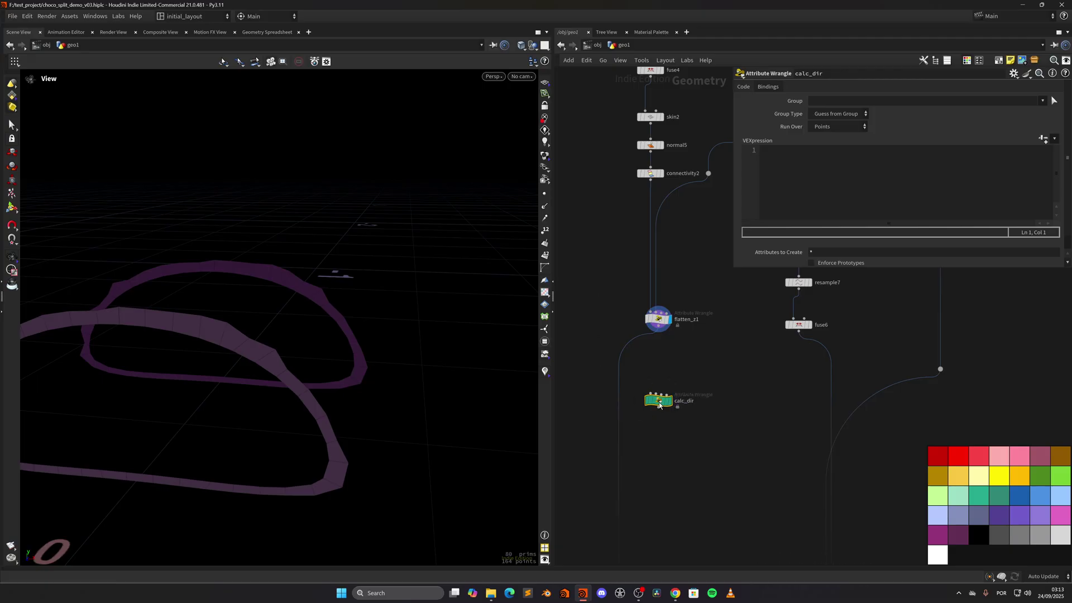
pyautogui.moveTo(680, 405)
pyautogui.mouseDown()
pyautogui.moveTo(638, 401)
pyautogui.moveTo(684, 407)
pyautogui.mouseUp()
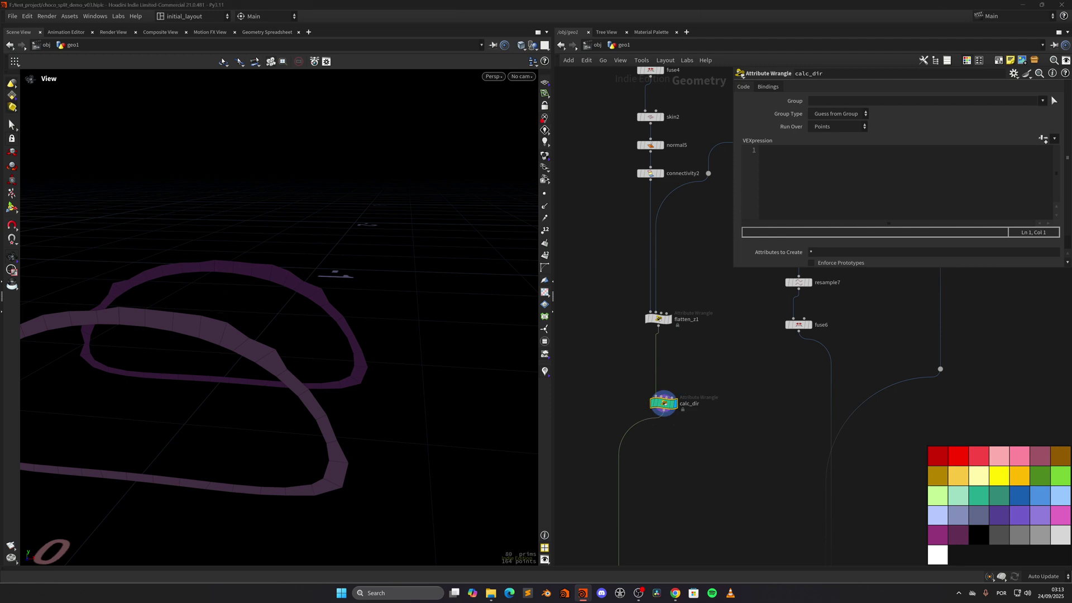
# Turn off the coloured display of the two strips in the viewport and frame them closer.
pyautogui.moveTo(232, 349); pyautogui.dragTo(270, 342, button='right')
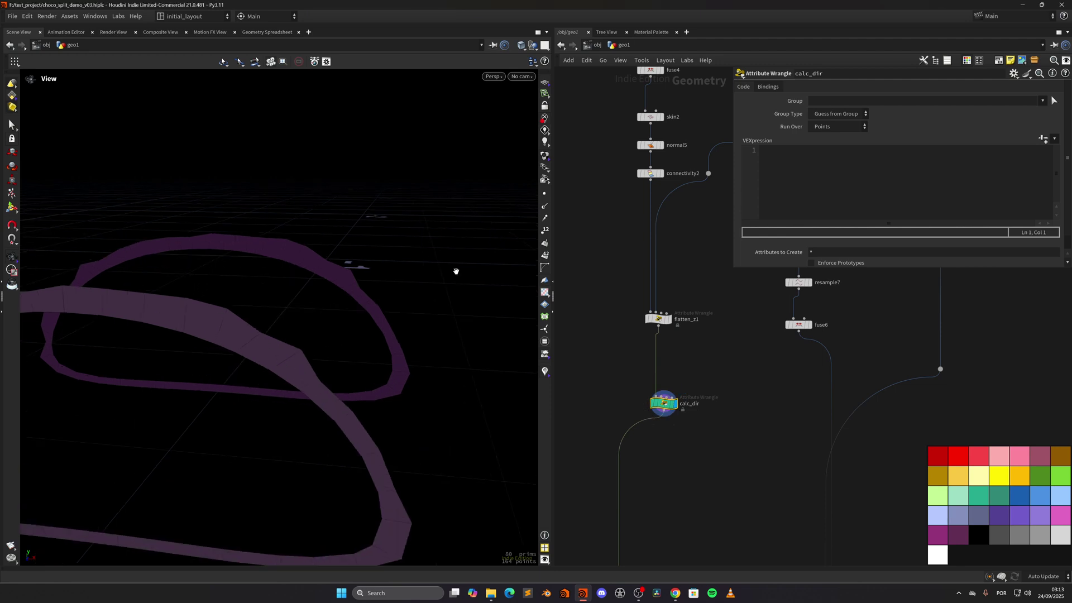
pyautogui.click(545, 371)
pyautogui.scroll(2, 168, 315)
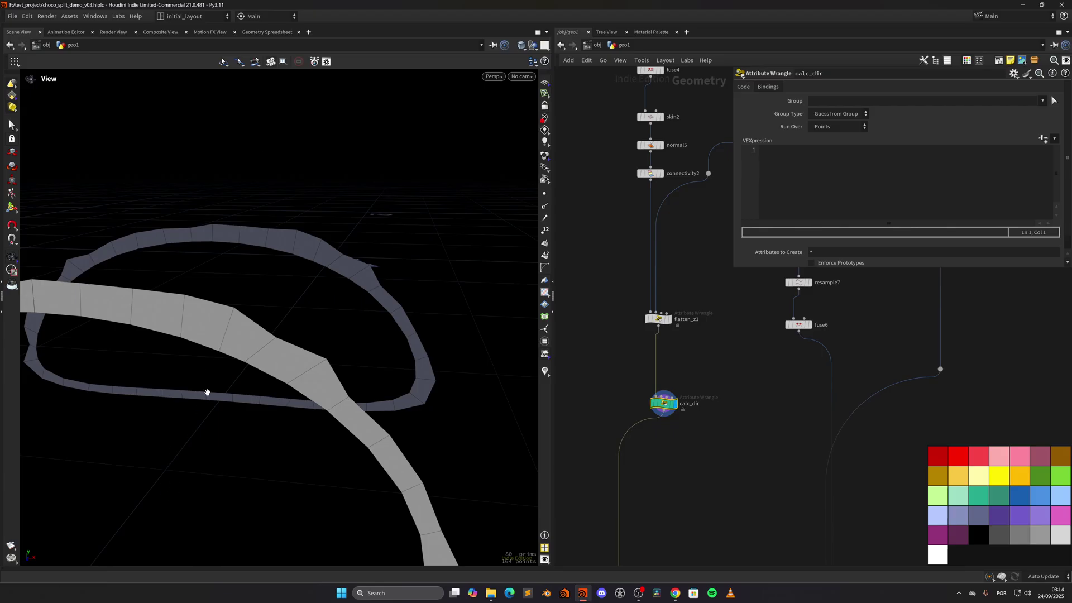
pyautogui.moveTo(287, 376); pyautogui.dragTo(247, 359)
# Widen the calc_dir parameters and enter the VEX line int prim_he = primhedge(0, i@primnum);.
pyautogui.moveTo(732, 201); pyautogui.dragTo(595, 202)
pyautogui.click(703, 196)
pyautogui.write('int')
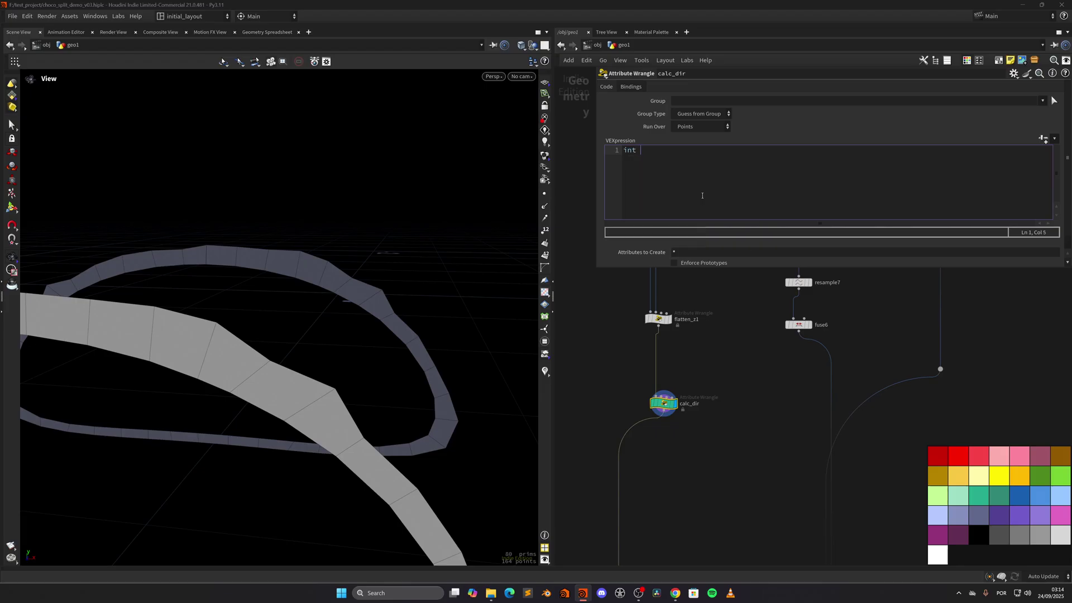
pyautogui.write('prim_h')
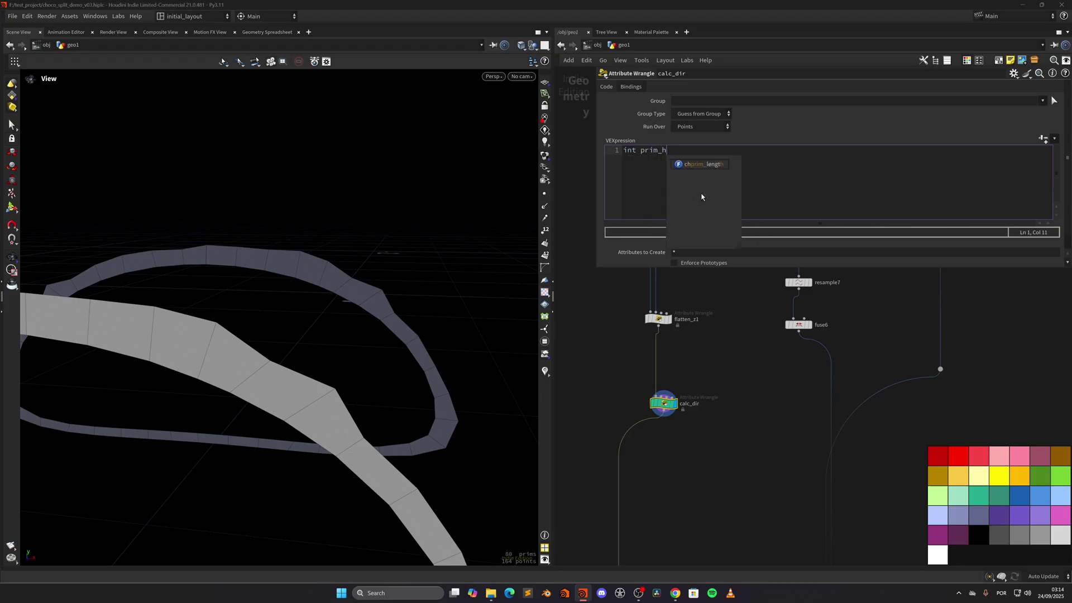
pyautogui.write('e = primg')
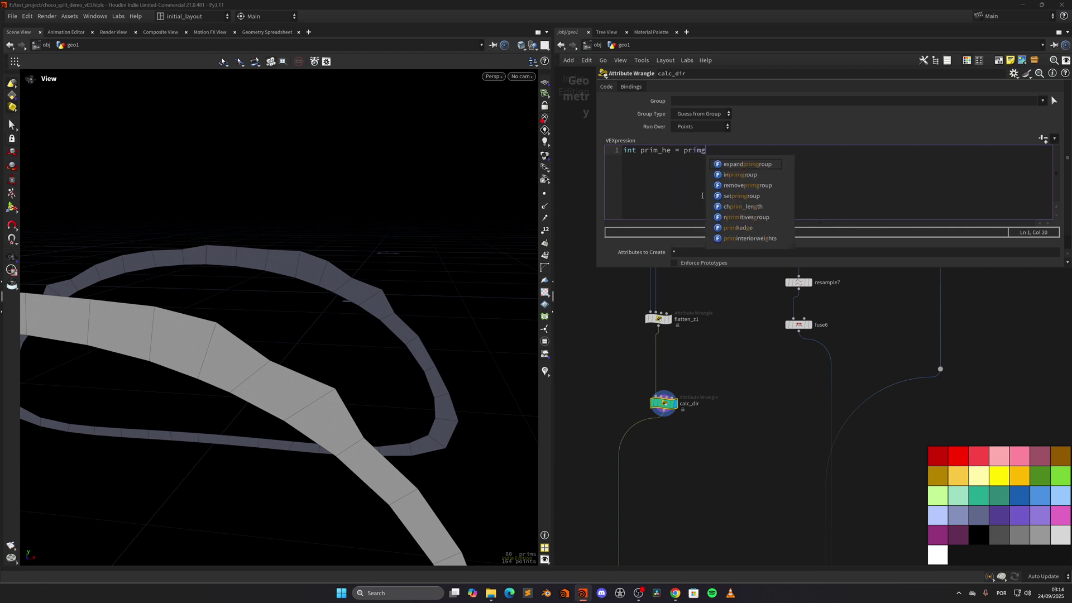
pyautogui.press('BackSpace')
pyautogui.write('hedge')
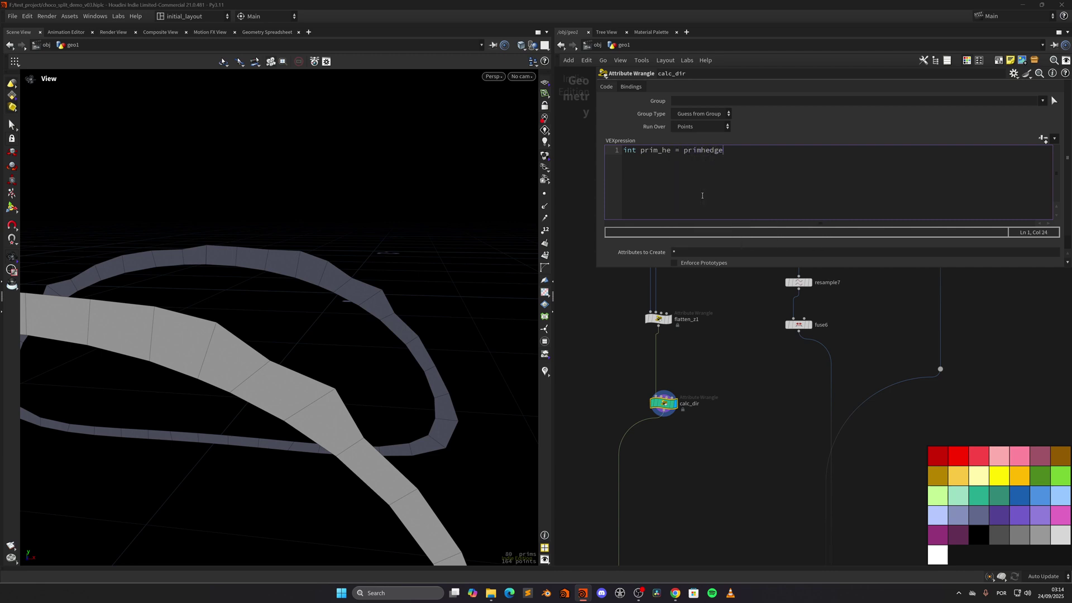
pyautogui.write('(0, i@primnum);')
pyautogui.click(698, 367)
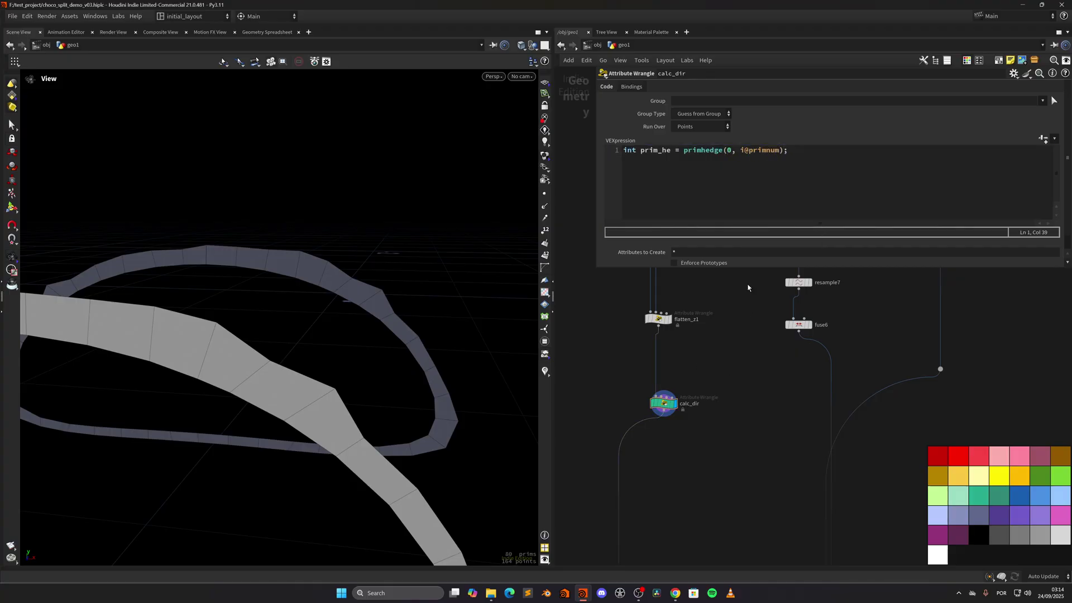
# Add a second VEX line that steps to the previous half-edge: prim_he = hedge_prev(0, prim_he);.
pyautogui.click(816, 165)
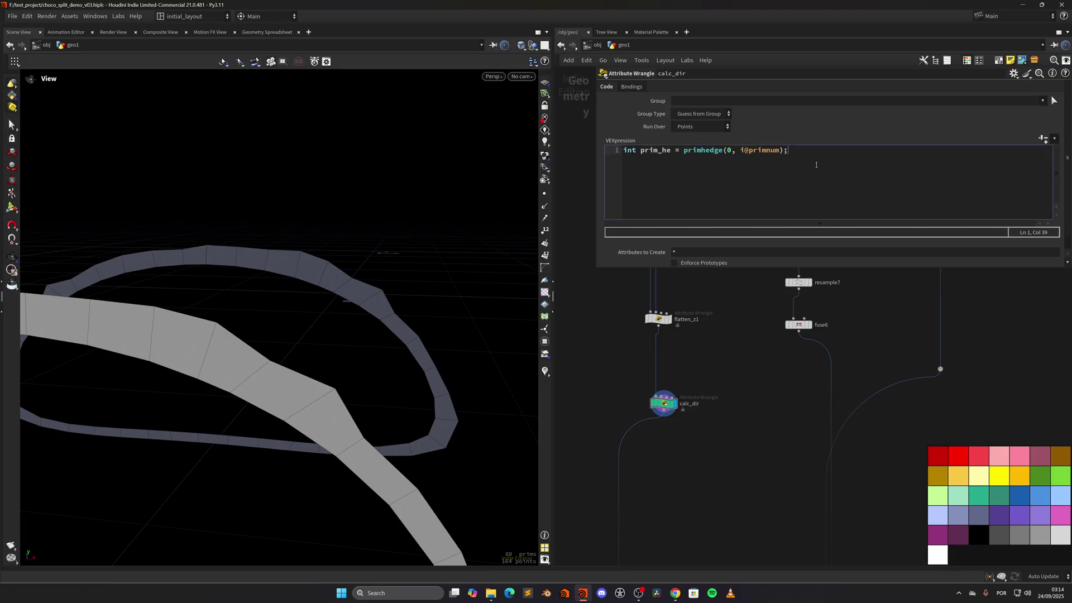
pyautogui.press('Return')
pyautogui.write('prim_he')
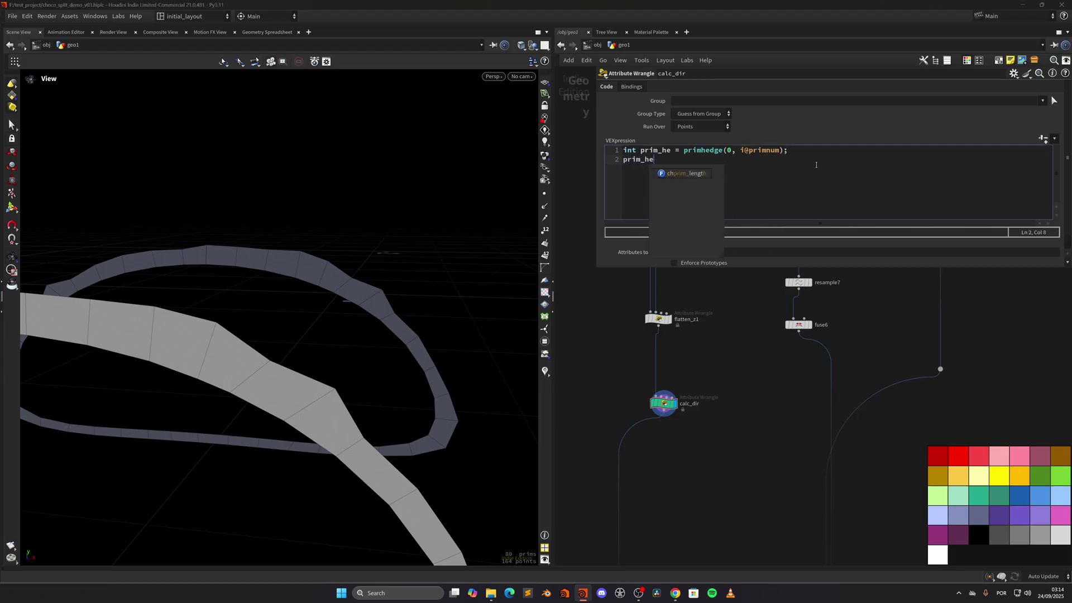
pyautogui.press('Escape')
pyautogui.write('= hedge')
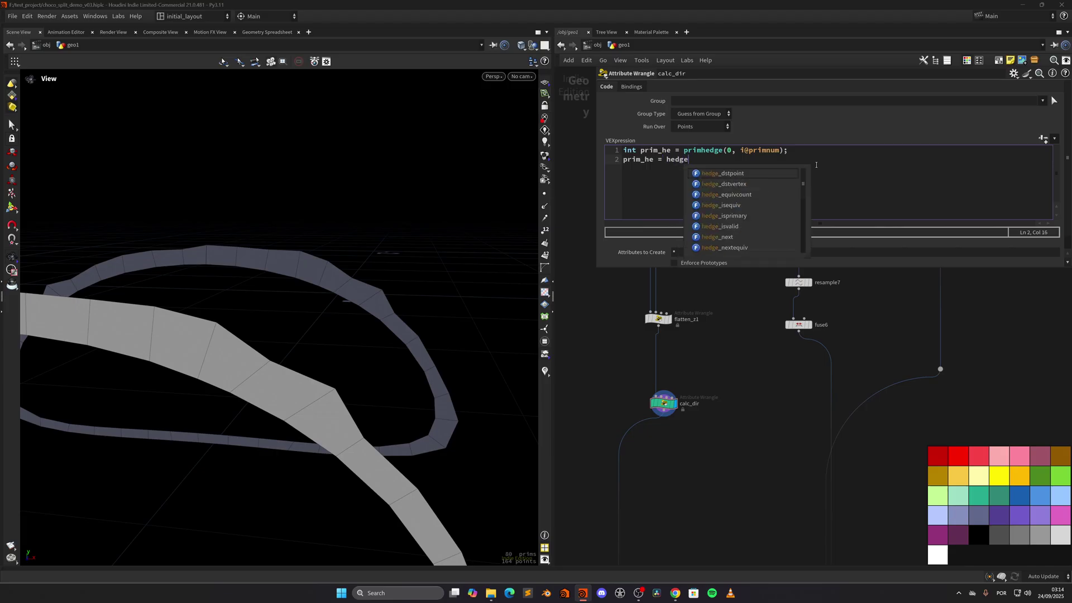
pyautogui.write('_prev(')
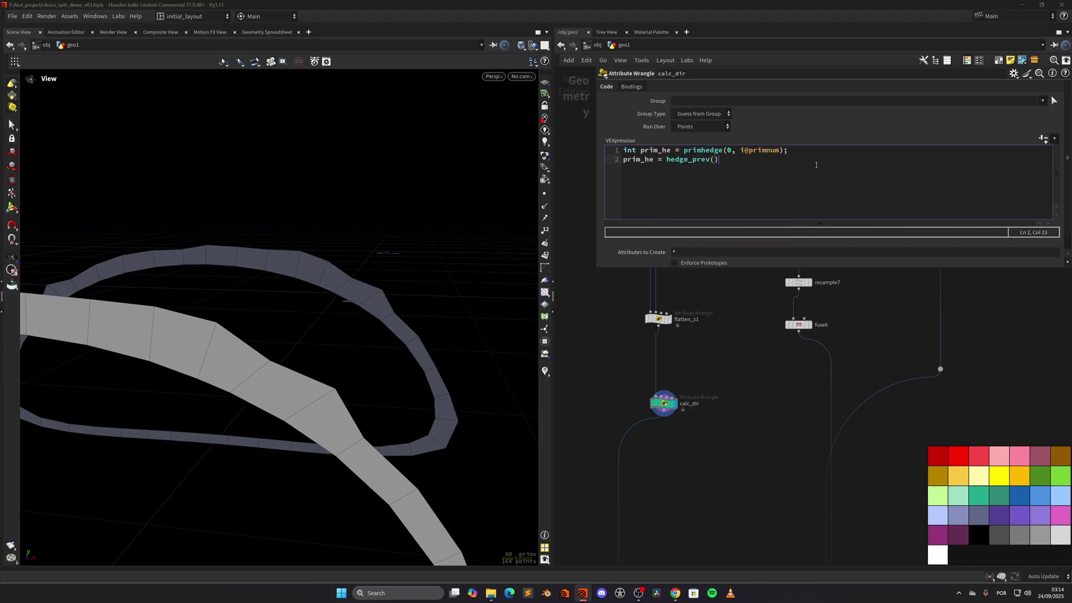
pyautogui.write('0, pr')
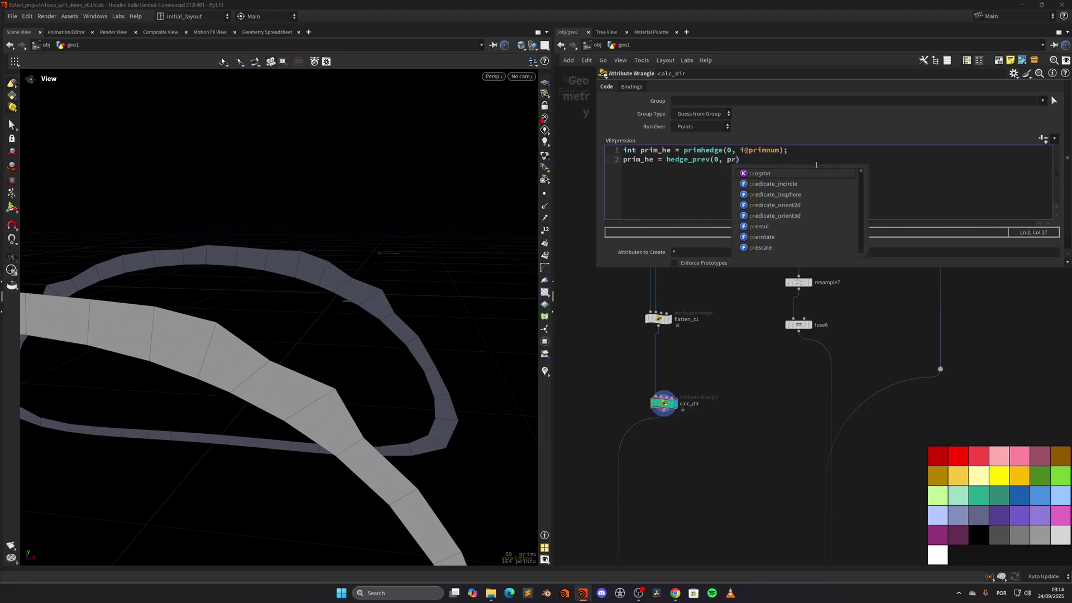
pyautogui.write('im_he)')
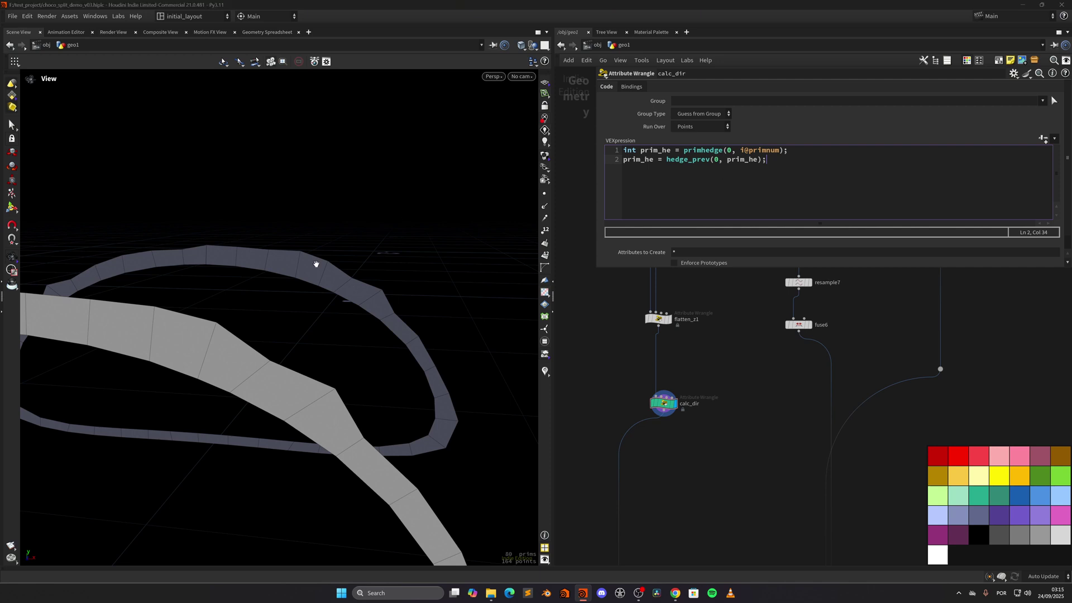
# Add a third VEX line storing the half-edge's source point: int start = hedge_srcpoint(0, prim_he);.
pyautogui.click(796, 161)
pyautogui.press('Return')
pyautogui.write('int start = hedge')
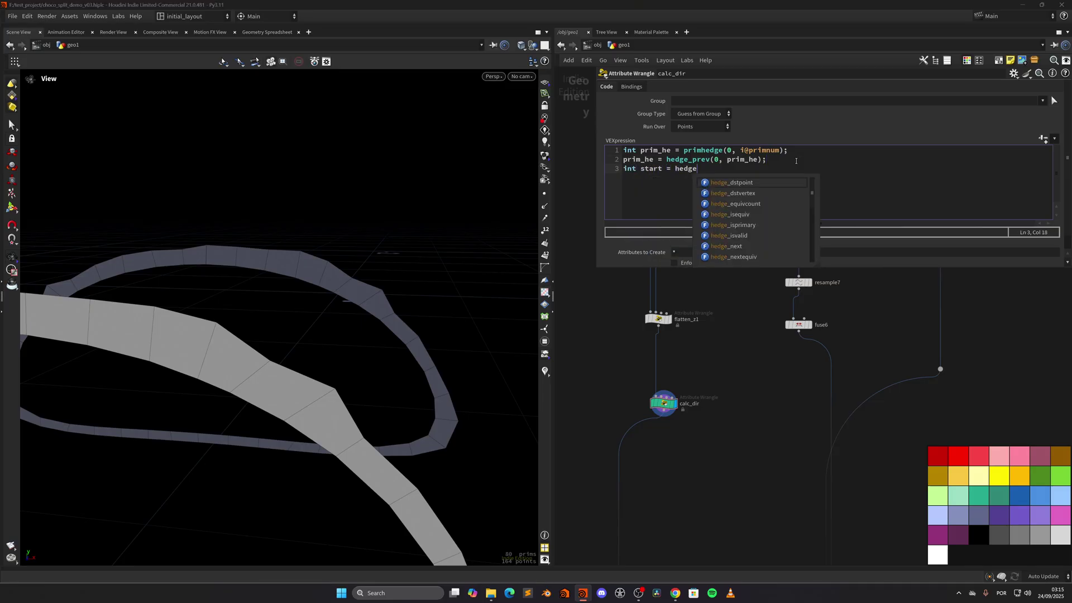
pyautogui.write('_srcpoint')
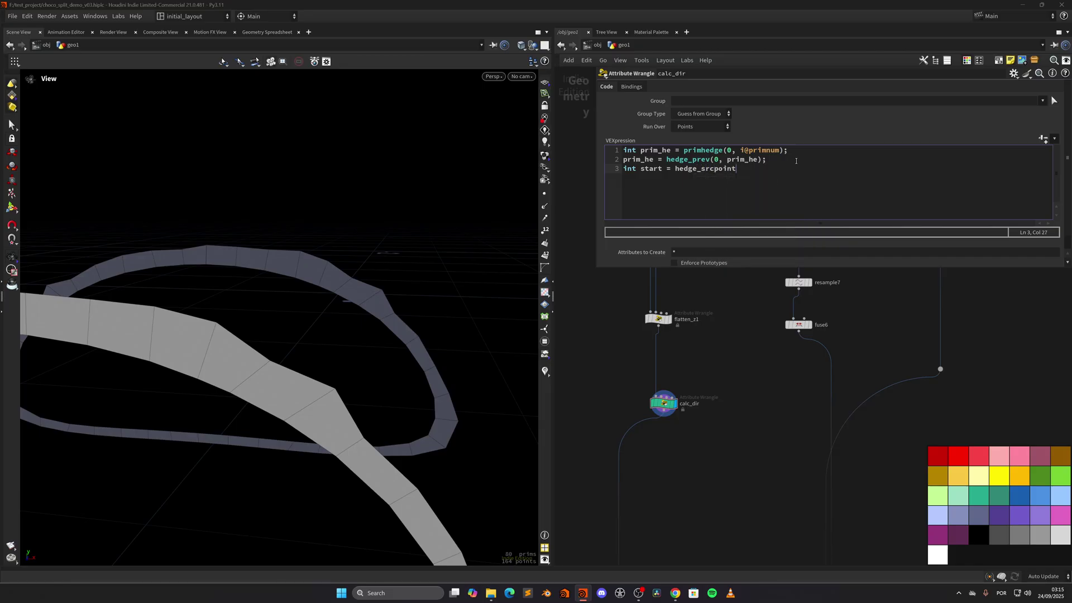
pyautogui.write('(0, prim_he);')
# Duplicate the start line and change the copy to int end = hedge_dstpoint(0, prim_he);.
pyautogui.hotkey('shift', 'Home')
pyautogui.hotkey('ctrl', 'c')
pyautogui.press('End')
pyautogui.press('Return')
pyautogui.hotkey('ctrl', 'v')
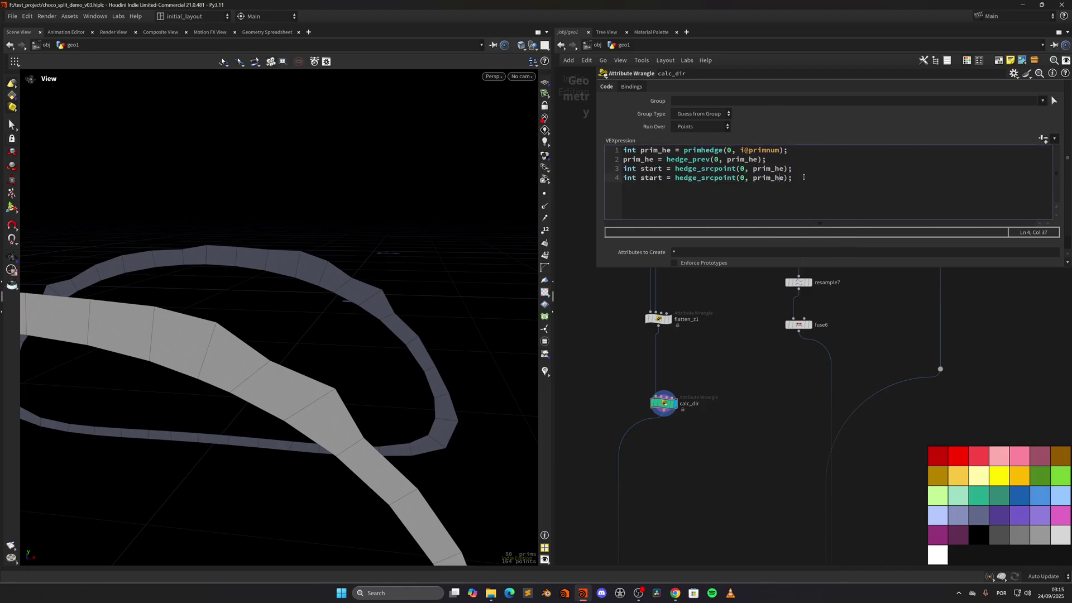
pyautogui.press('Left')
pyautogui.press('Left')
pyautogui.press('Delete')
pyautogui.press('Delete')
pyautogui.press('Delete')
pyautogui.write('dst')
pyautogui.hotkey('shift', 'Left')
pyautogui.hotkey('shift', 'Left')
pyautogui.hotkey('shift', 'Left')
pyautogui.hotkey('shift', 'Left')
pyautogui.hotkey('shift', 'Left')
pyautogui.write('end')
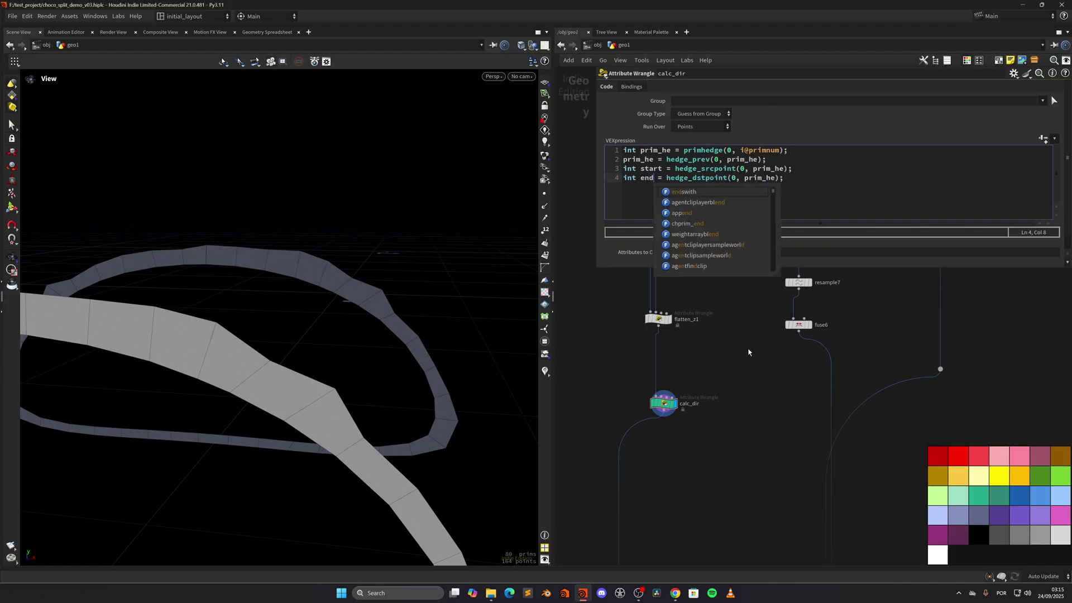
pyautogui.press('Escape')
# Below a blank line, read the start point's position with vector p1 = point(0, 'P', start);.
pyautogui.click(800, 181)
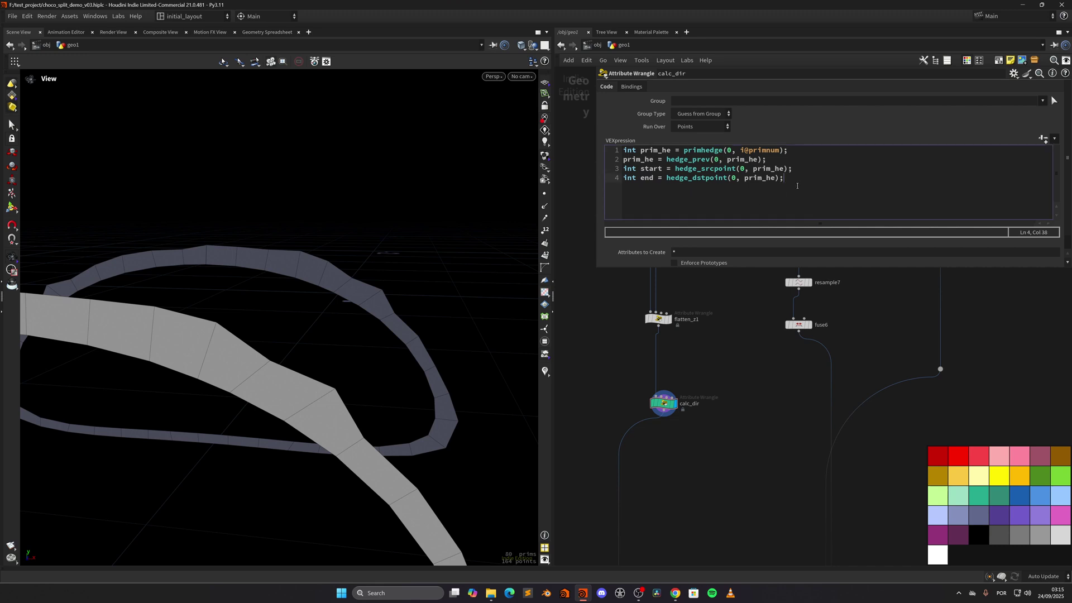
pyautogui.press('Return')
pyautogui.write('vector p1 ')
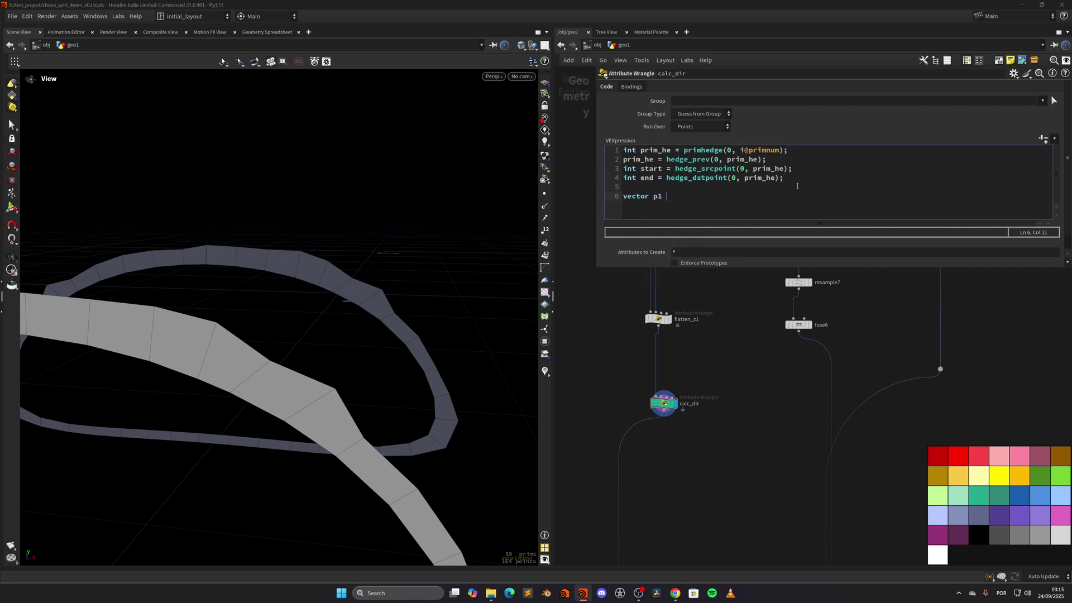
pyautogui.write('= point(')
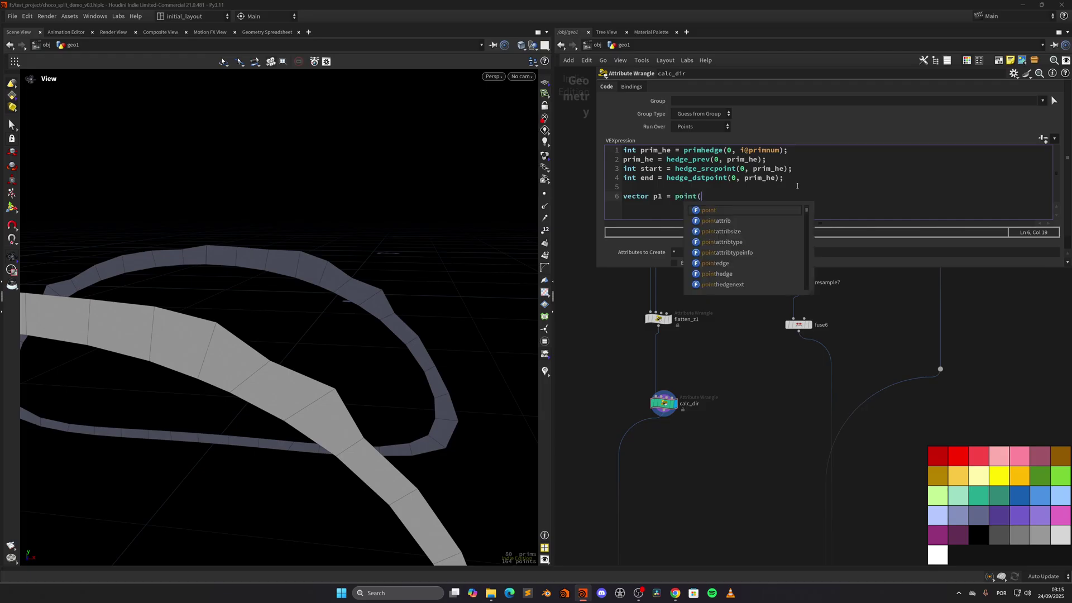
pyautogui.write("0, '")
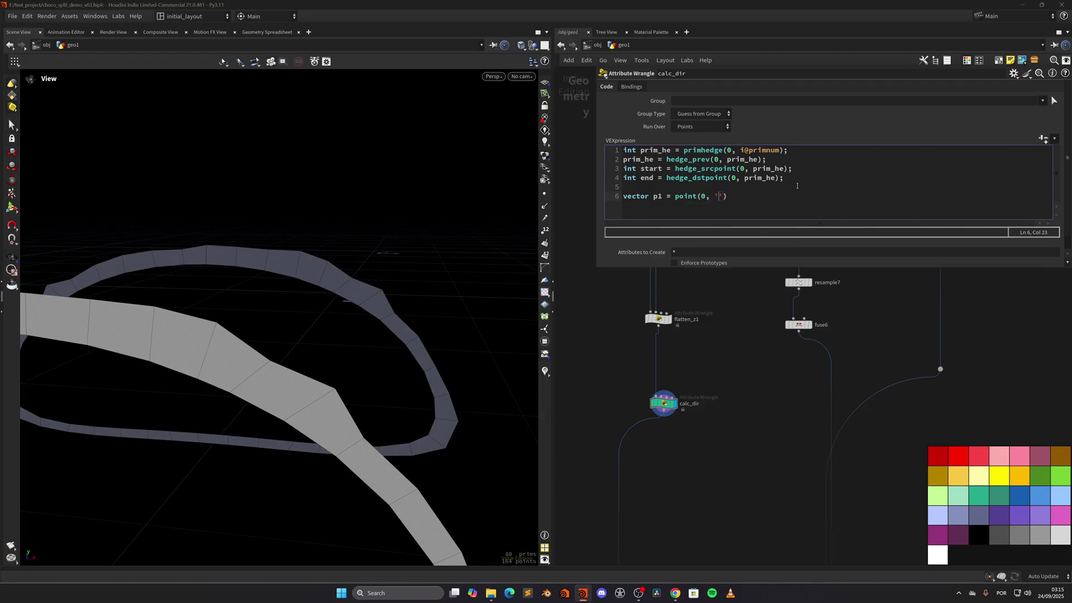
pyautogui.write("P', start);")
# Duplicate the p1 line and change the copy to vector p2 = point(0, 'P', end);.
pyautogui.hotkey('shift', 'Home')
pyautogui.hotkey('ctrl', 'c')
pyautogui.press('End')
pyautogui.press('Return')
pyautogui.hotkey('ctrl', 'v')
pyautogui.press('Left')
pyautogui.press('Left')
pyautogui.press('BackSpace')
pyautogui.press('BackSpace')
pyautogui.press('BackSpace')
pyautogui.press('BackSpace')
pyautogui.press('BackSpace')
pyautogui.write('end')
pyautogui.press('BackSpace')
pyautogui.write('2')
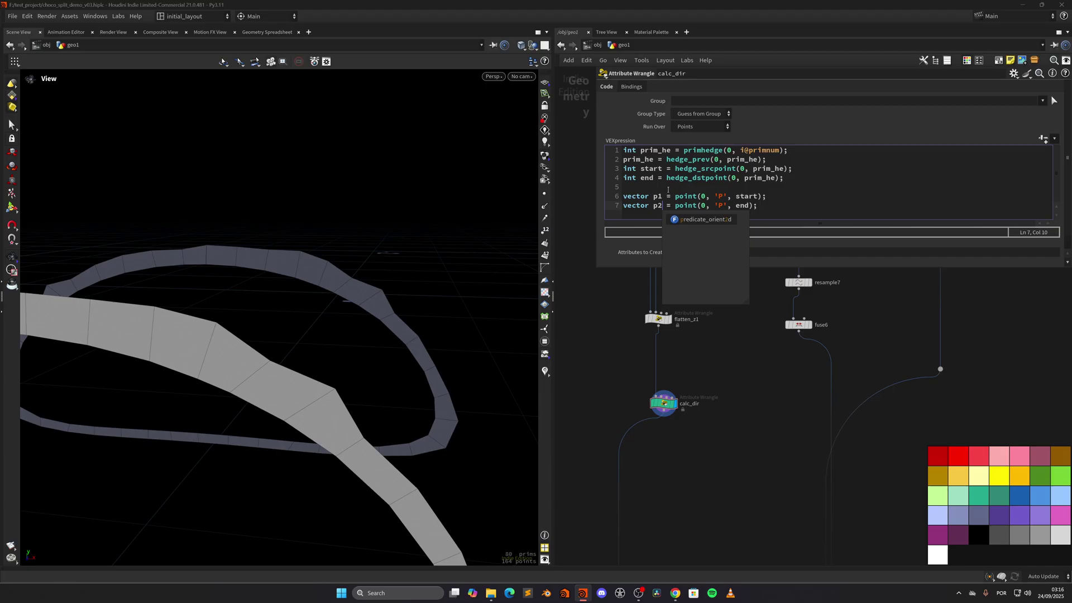
# Add vector dir = normalize(p1-p2); and export it as an attribute with v@dir = dir;.
pyautogui.click(790, 220)
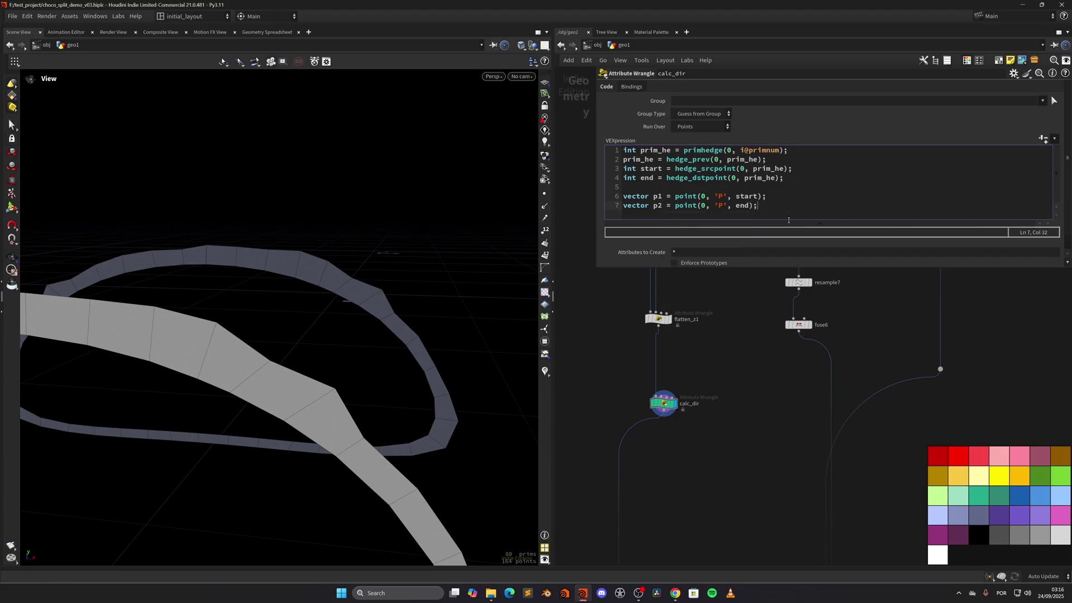
pyautogui.press('Return')
pyautogui.press('Return')
pyautogui.write('vector ')
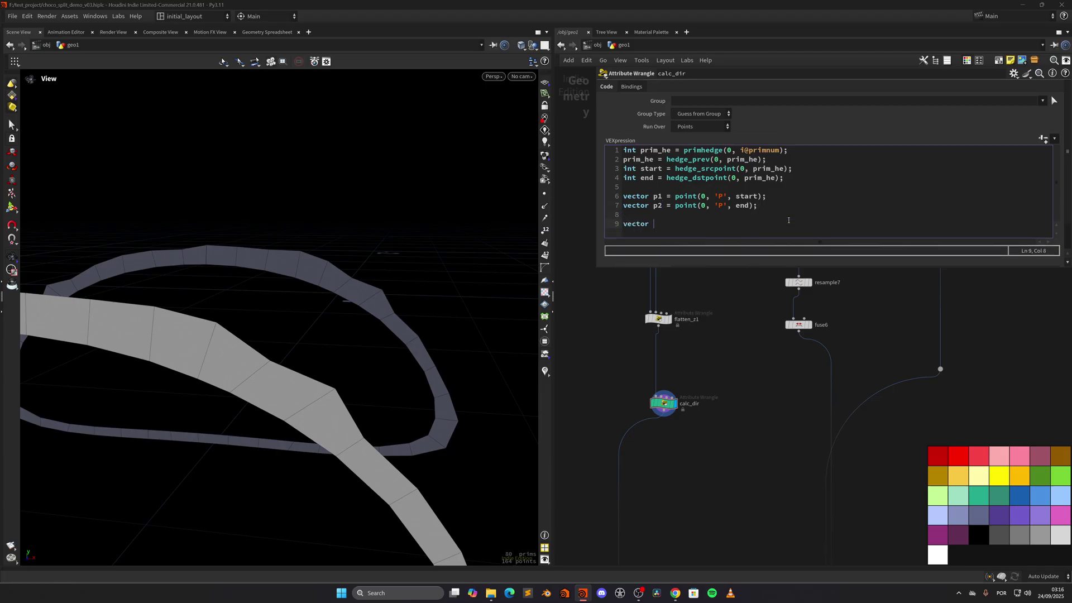
pyautogui.write('dir = normalize()p1-p2);')
pyautogui.press('Return')
pyautogui.press('Return')
pyautogui.write('v@dir = dir;')
# Create a marker visualizer for calc_dir's dir point attribute and set its style to Vector.
pyautogui.click(644, 403)
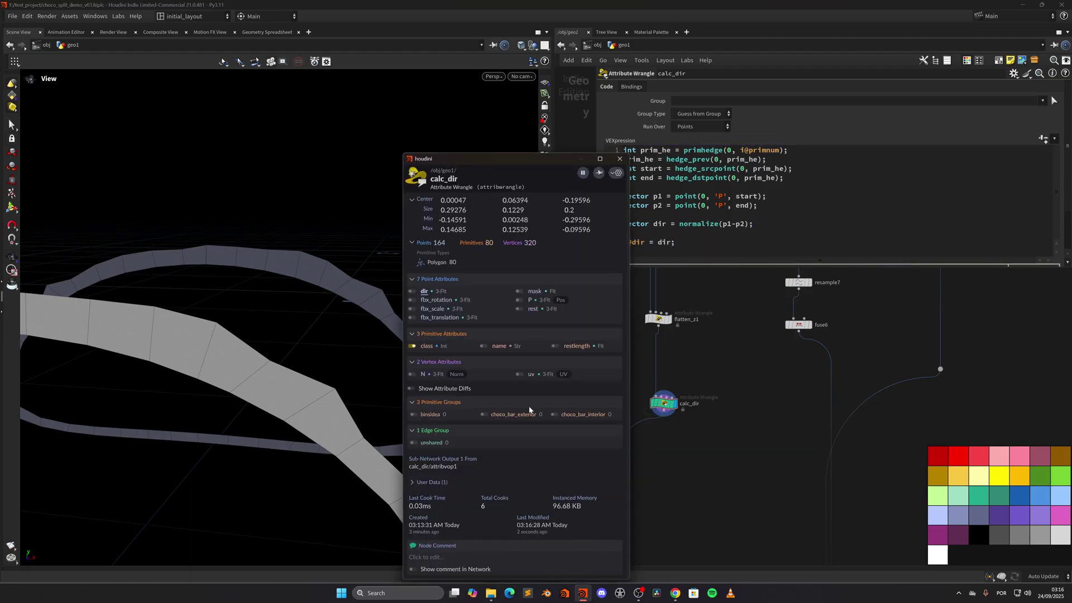
pyautogui.click(423, 293)
pyautogui.rightClick(414, 292)
pyautogui.click(495, 236)
pyautogui.click(494, 248)
pyautogui.click(517, 290)
pyautogui.click(506, 340)
# Set the dir visualizer's length scale to 0.011, inspect the vectors on the strips, and close its settings.
pyautogui.moveTo(558, 175); pyautogui.dragTo(846, 160)
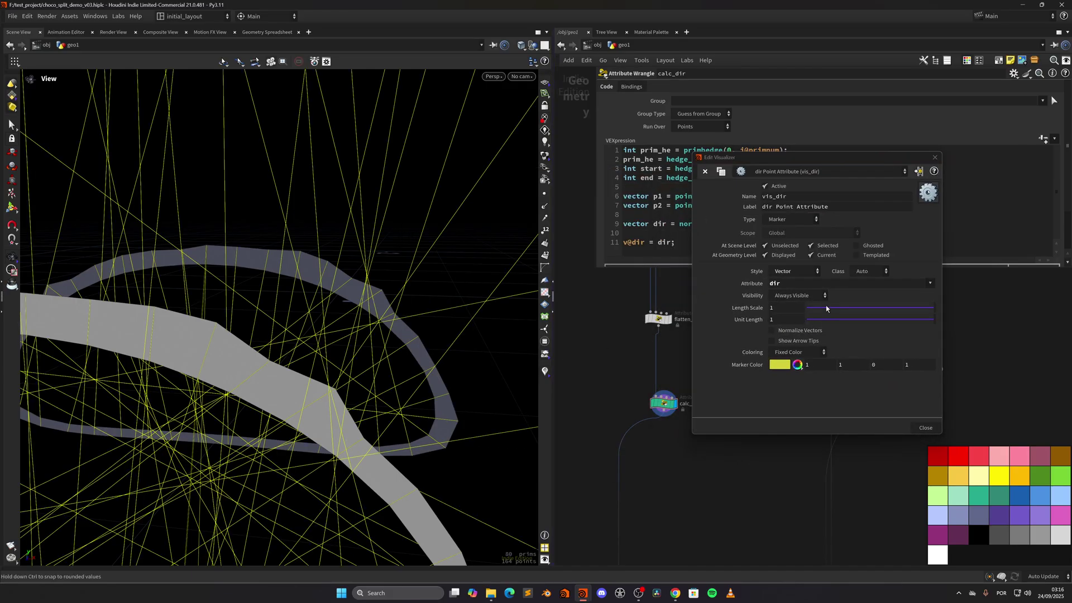
pyautogui.moveTo(829, 309); pyautogui.dragTo(809, 317)
pyautogui.moveTo(347, 431); pyautogui.dragTo(341, 376)
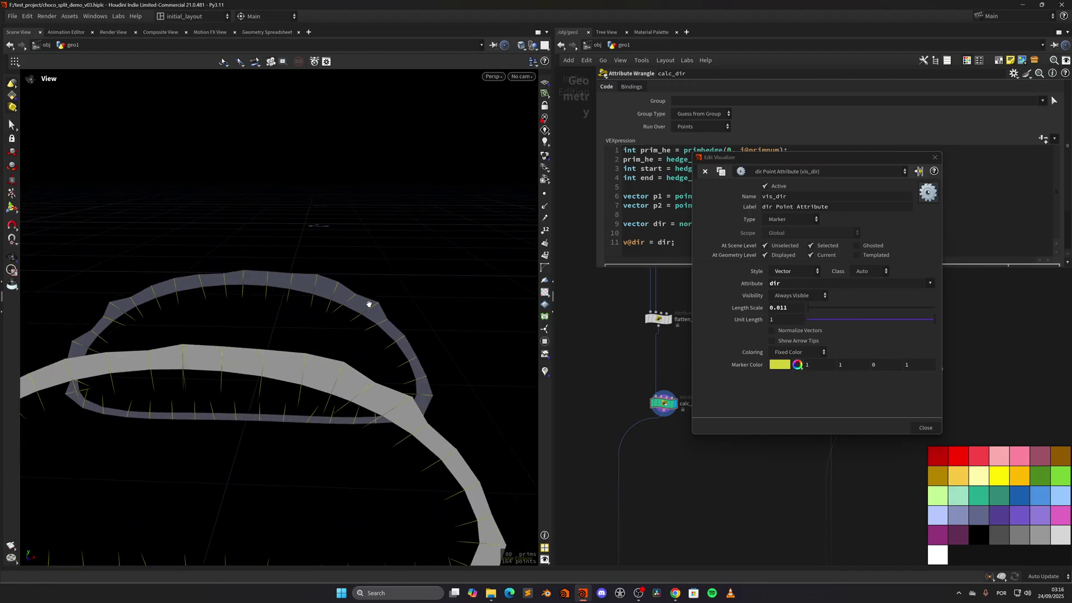
pyautogui.click(936, 158)
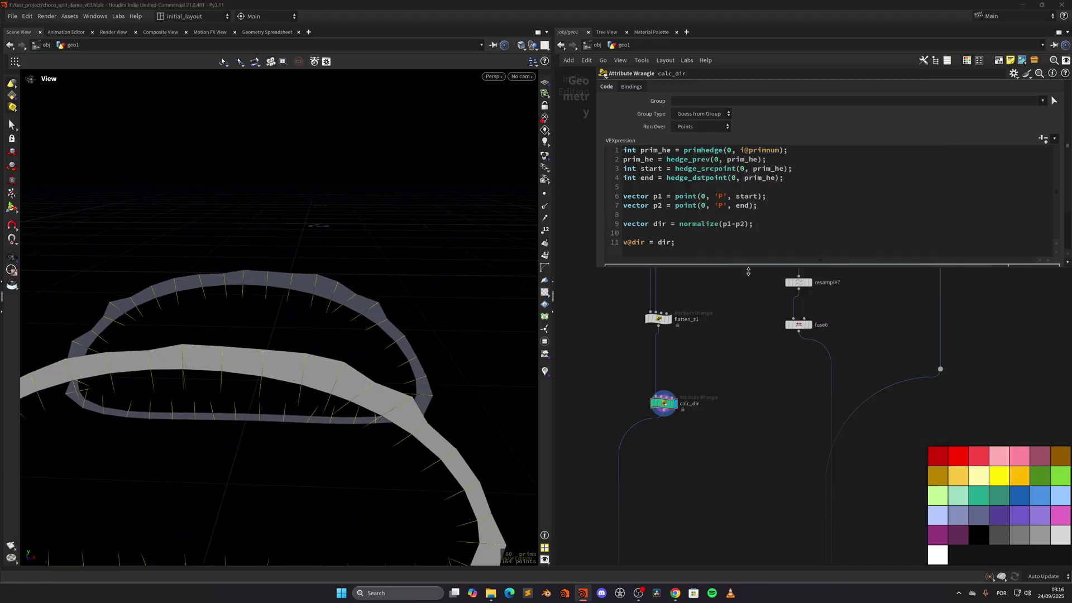
# Enlarge the wrangle's parameter area and insert int sign = (i@ptnum>end); above the dir line.
pyautogui.moveTo(749, 271); pyautogui.dragTo(742, 413)
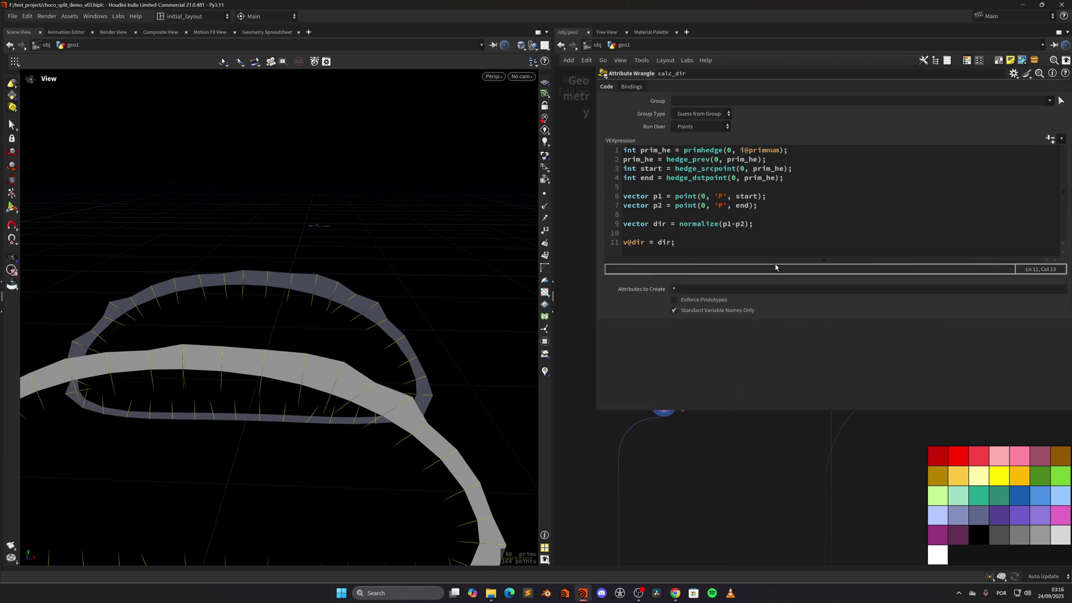
pyautogui.click(773, 207)
pyautogui.press('Return')
pyautogui.press('Return')
pyautogui.write('int sign = (i@ptnum')
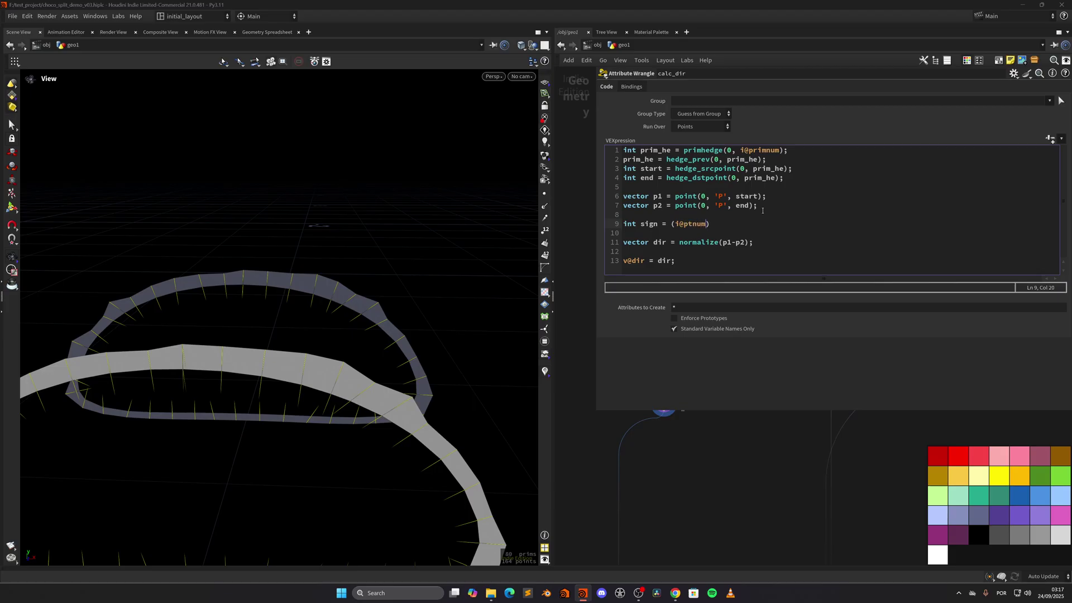
pyautogui.write('end')
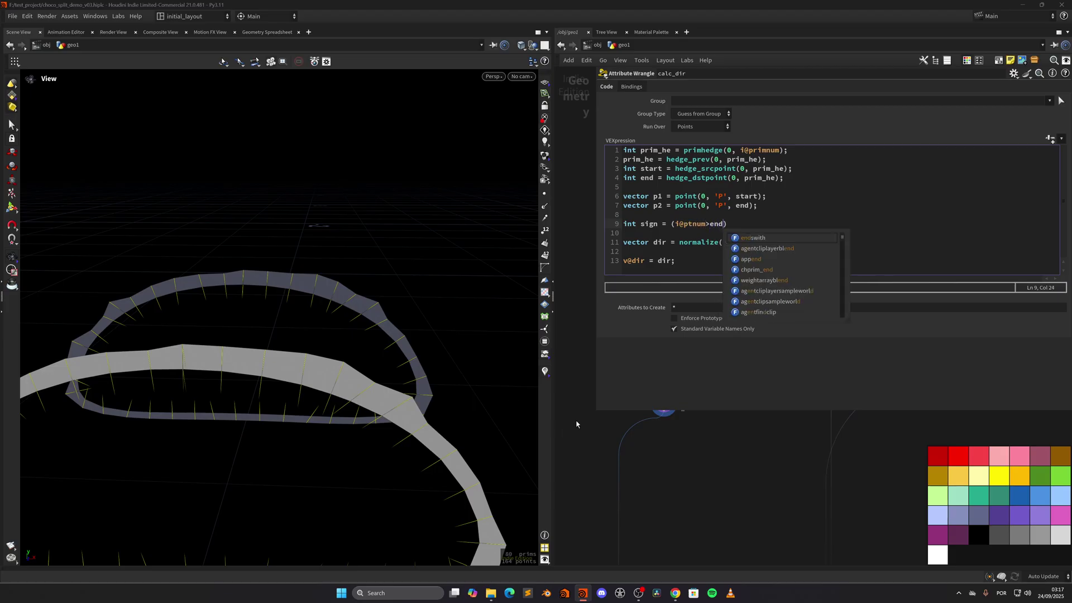
pyautogui.press('Right')
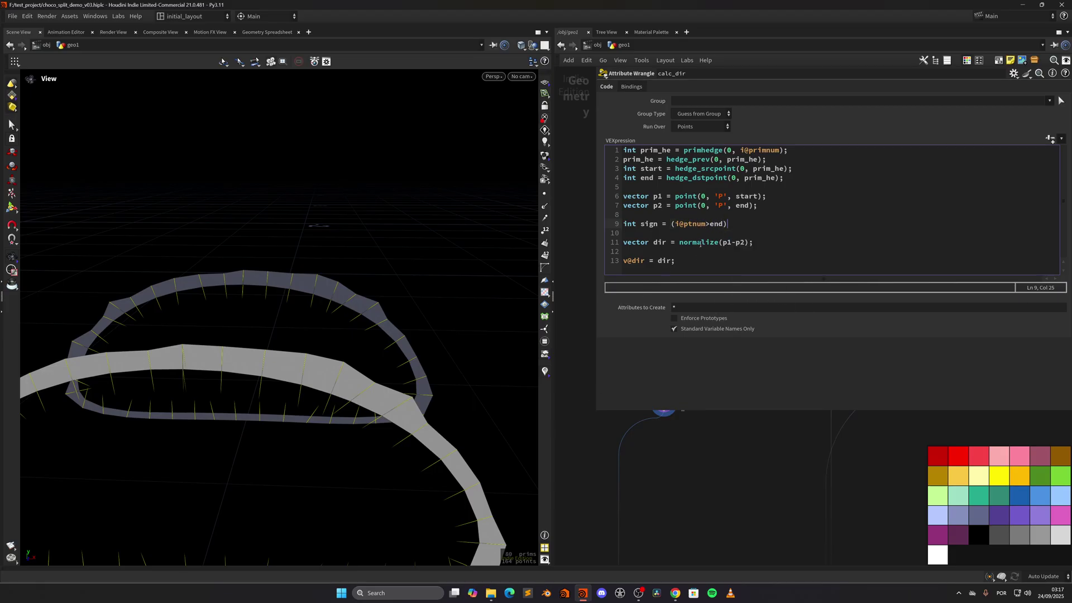
# Display point numbers in the viewport and examine the numbering on the strips' outer and inner edges.
pyautogui.click(545, 230)
pyautogui.scroll(2, 363, 367)
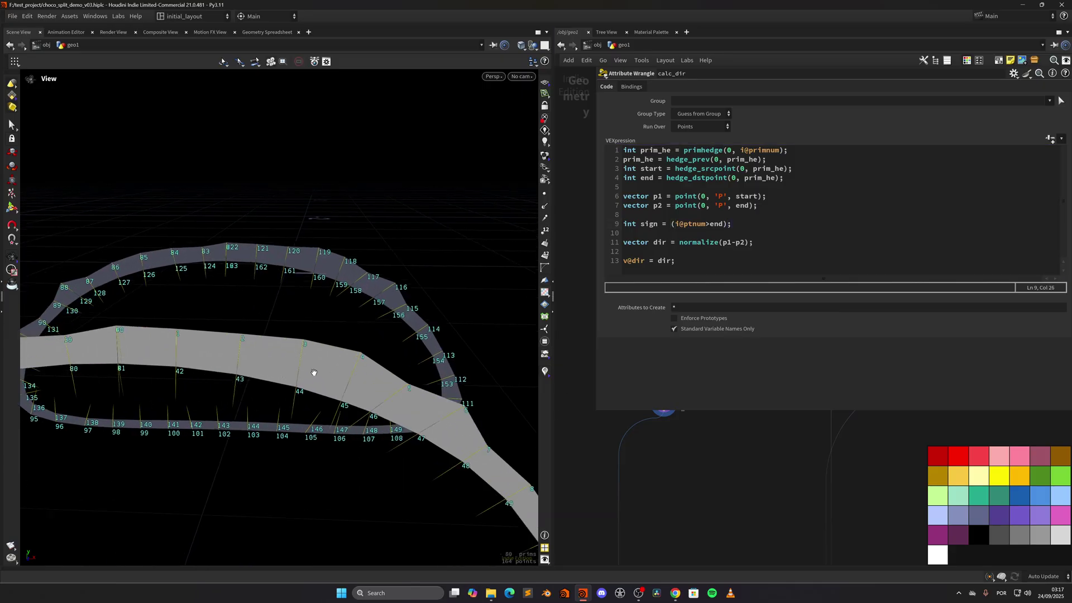
pyautogui.scroll(2, 244, 351)
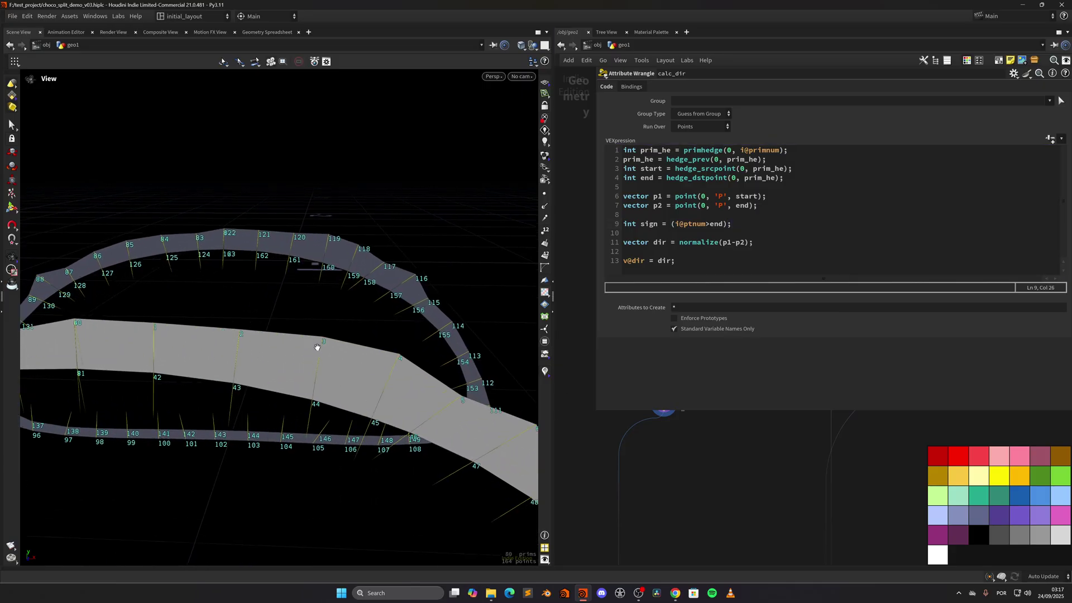
pyautogui.scroll(-2, 351, 383)
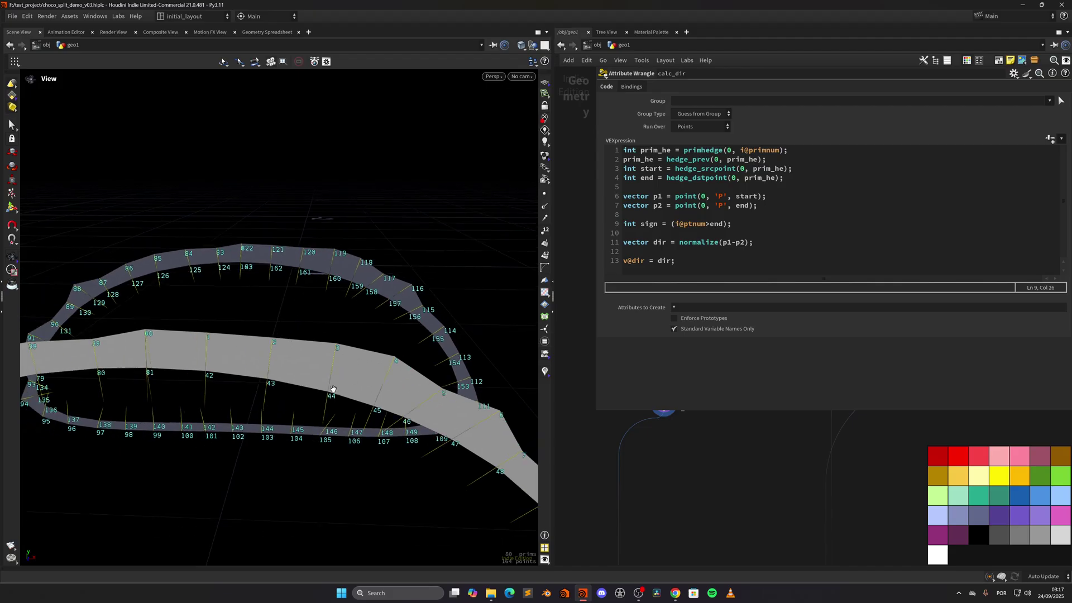
# Extend the wrangle's sign line to int sign = (i@ptnum>end) * 2 - 1; and hide the viewport point numbers.
pyautogui.scroll(-1, 364, 407)
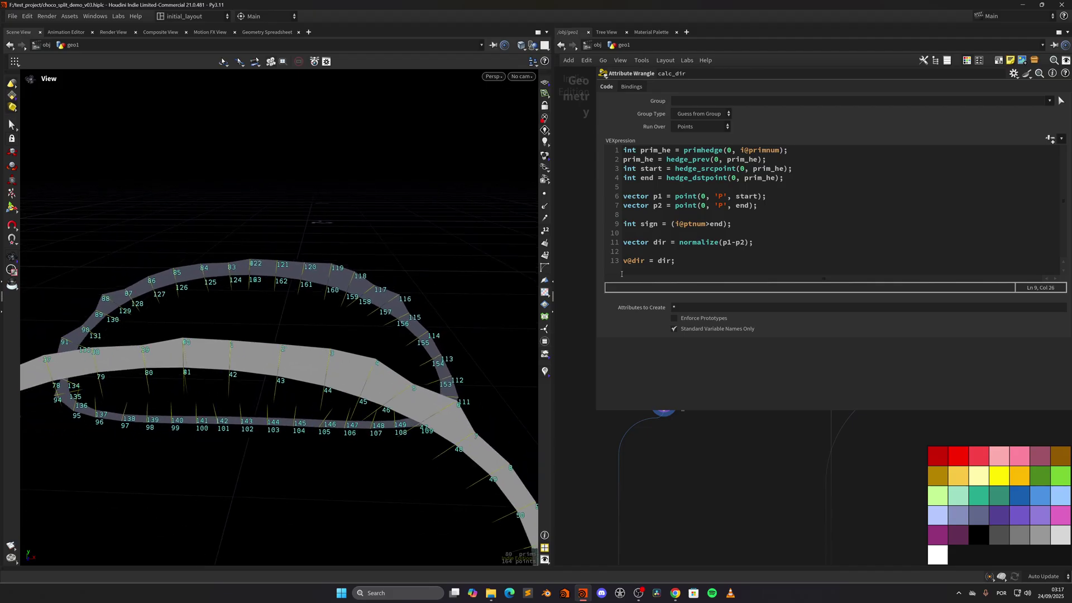
pyautogui.click(729, 227)
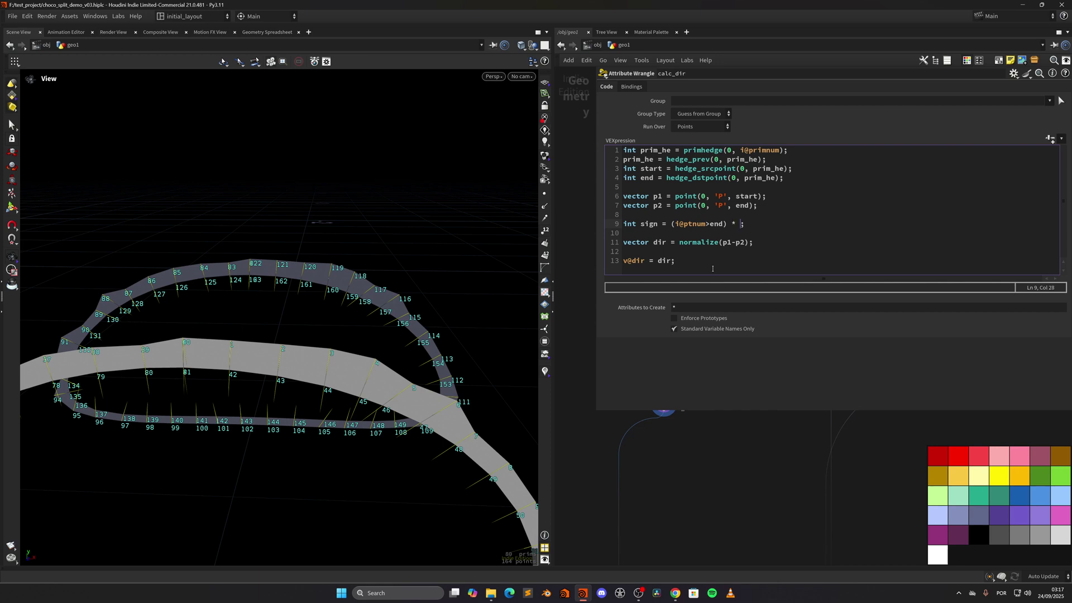
pyautogui.write('* 2 - 1')
pyautogui.click(702, 479)
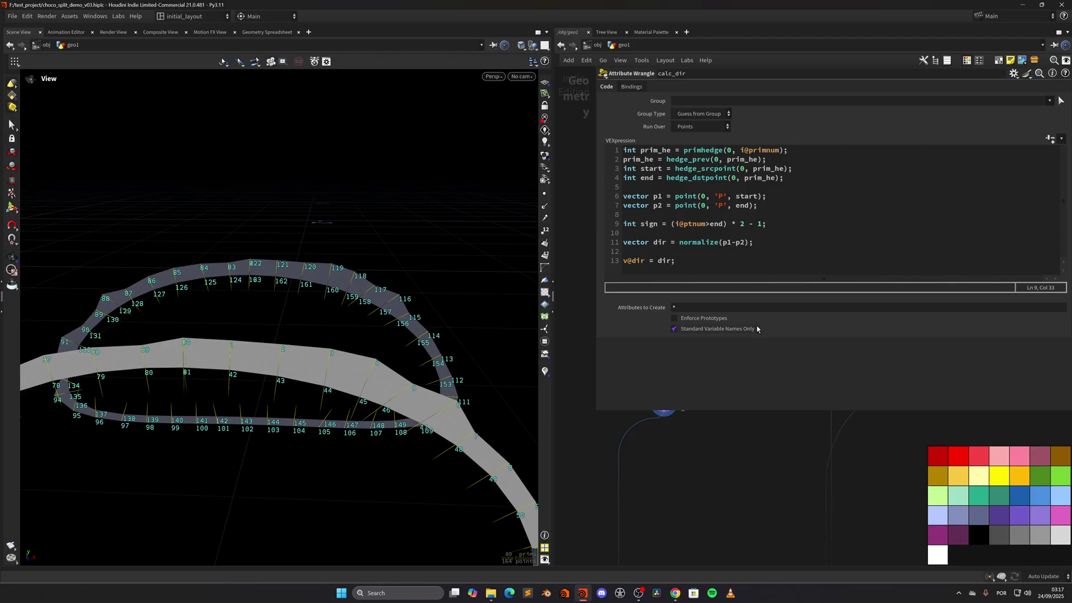
pyautogui.click(545, 230)
# Change the output line to v@dir = dir * sign; and save the scene after checking the strip vectors.
pyautogui.click(674, 263)
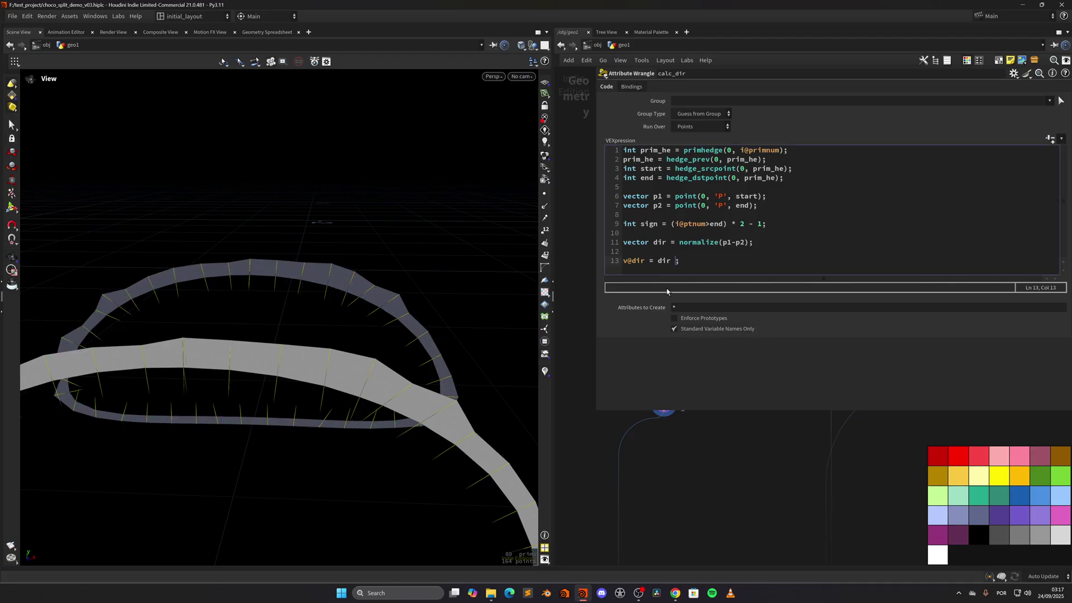
pyautogui.write('* sign')
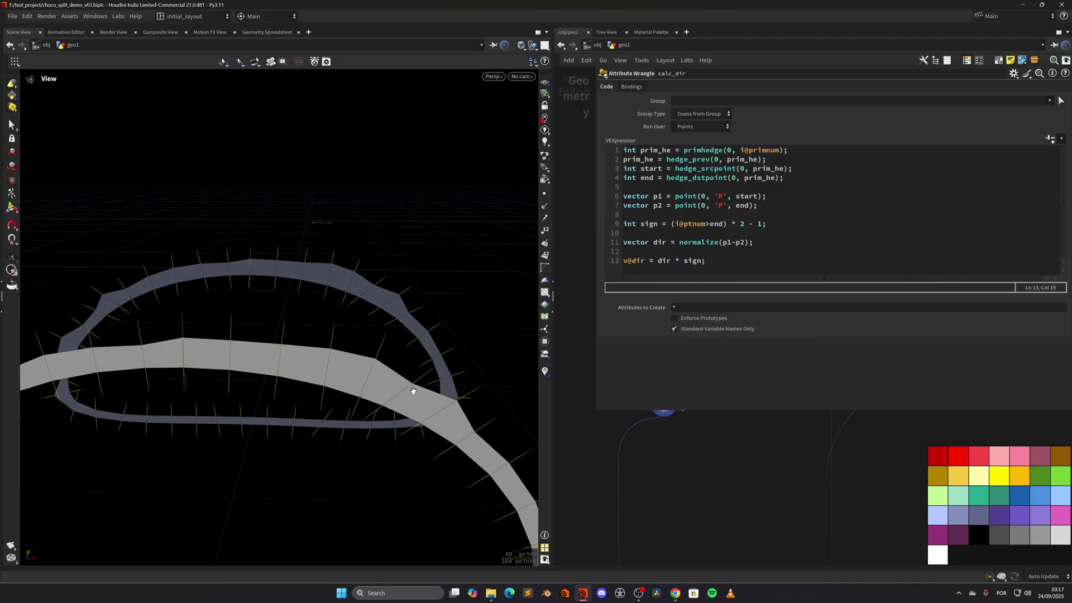
pyautogui.moveTo(352, 402); pyautogui.dragTo(404, 391)
pyautogui.hotkey('ctrl', 's')
pyautogui.scroll(-5, 359, 405)
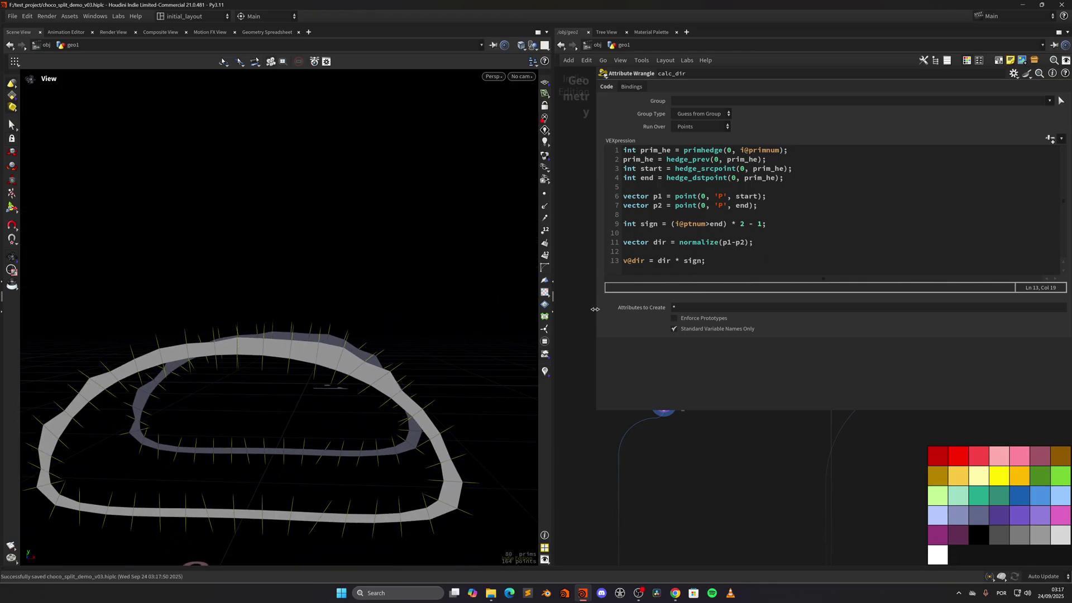
# Narrow the wrangle's parameter area to uncover the node network, and show point numbers on a close view of the strip.
pyautogui.moveTo(598, 304); pyautogui.dragTo(740, 288)
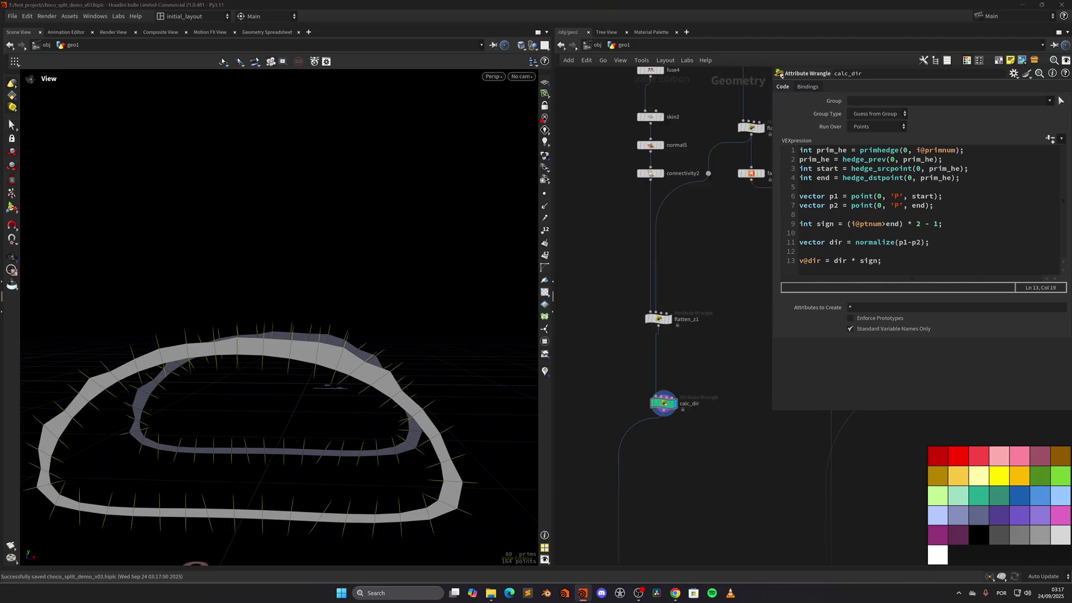
pyautogui.scroll(10, 319, 330)
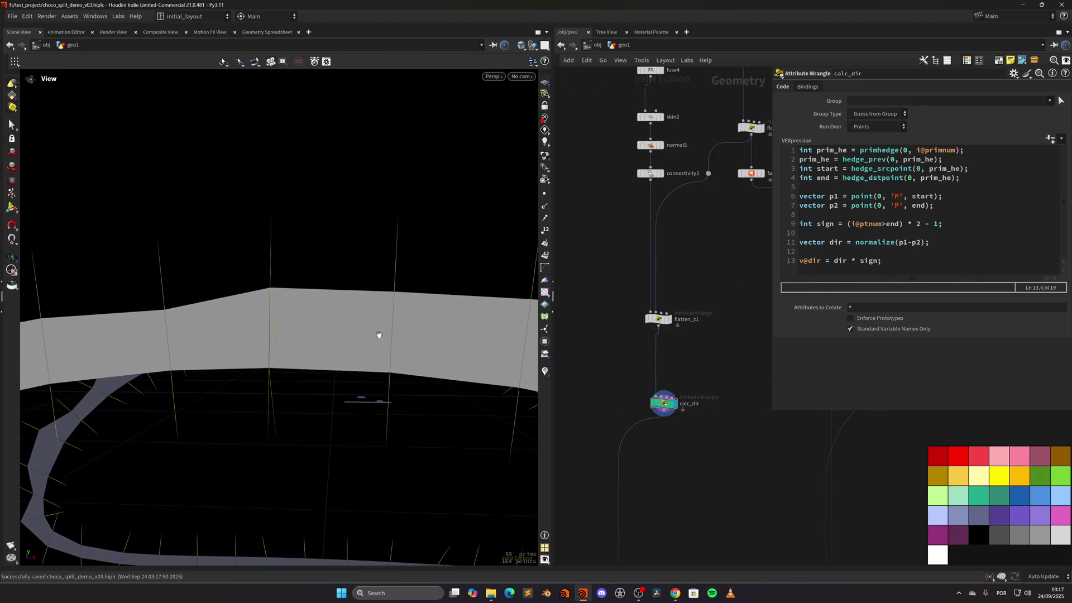
pyautogui.moveTo(281, 407); pyautogui.dragTo(289, 371)
pyautogui.scroll(1, 285, 339)
pyautogui.click(545, 230)
pyautogui.scroll(2, 293, 357)
# Insert a Fuse node after calc_dir, display its result, hide the point numbers and save the scene.
pyautogui.press('Tab')
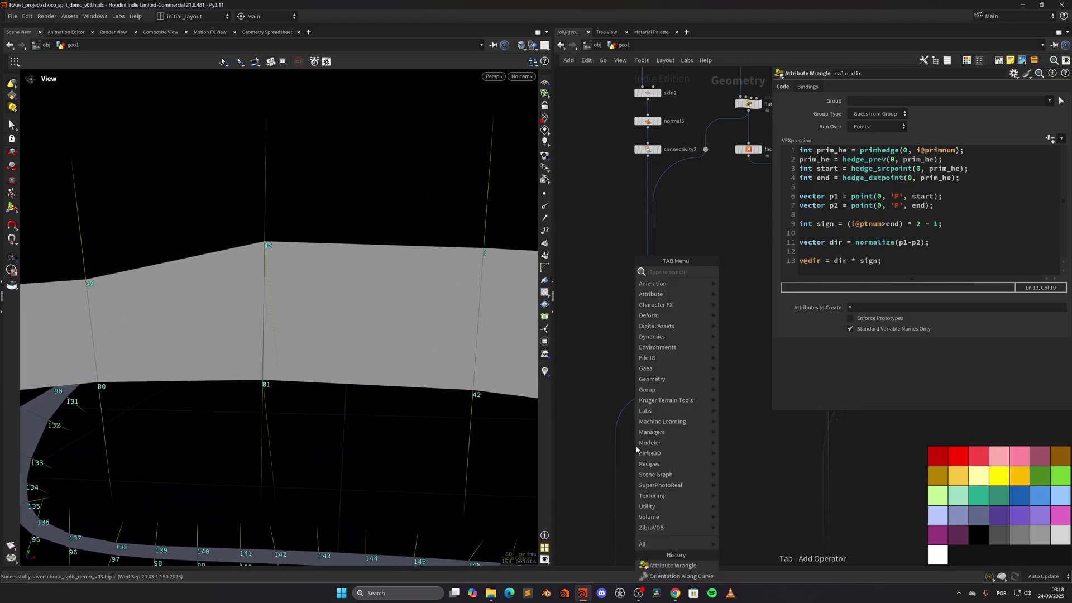
pyautogui.write('fu')
pyautogui.press('Return')
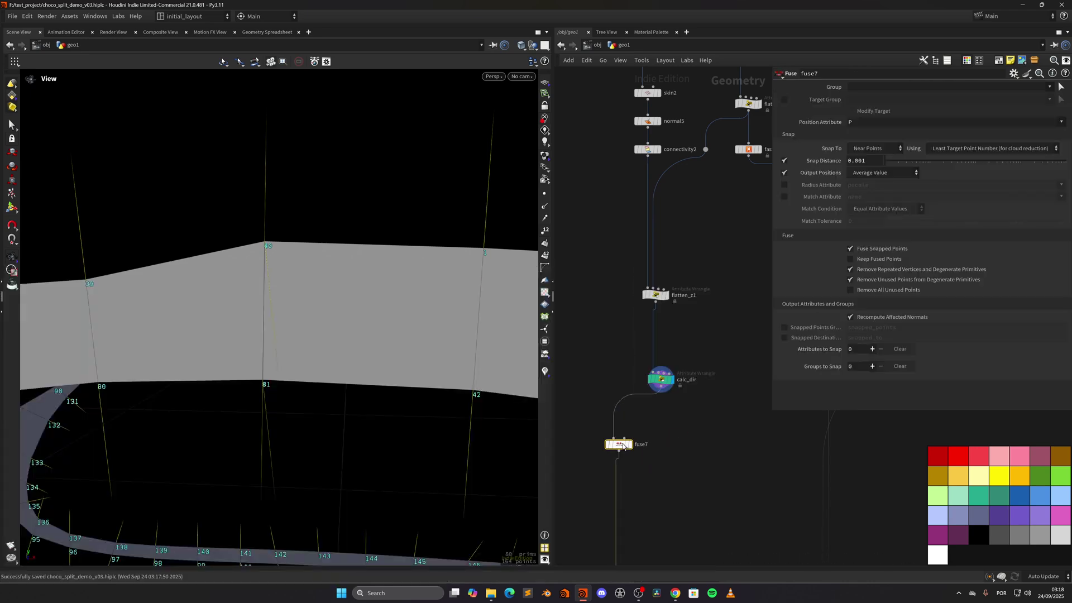
pyautogui.click(655, 444)
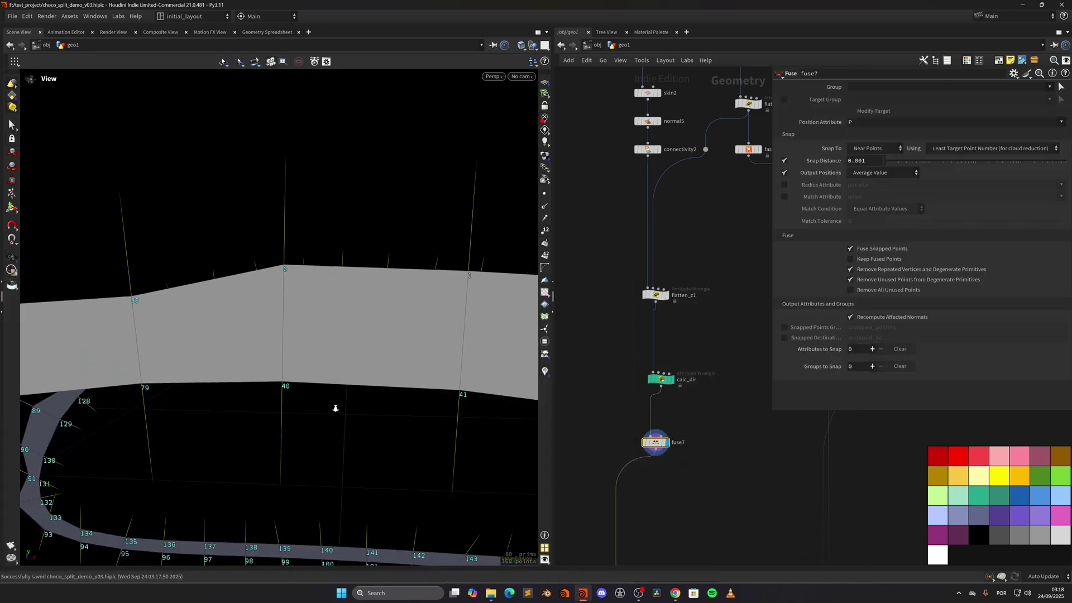
pyautogui.click(546, 230)
pyautogui.moveTo(405, 362); pyautogui.dragTo(406, 399)
pyautogui.hotkey('ctrl', 's')
pyautogui.scroll(-3, 738, 459)
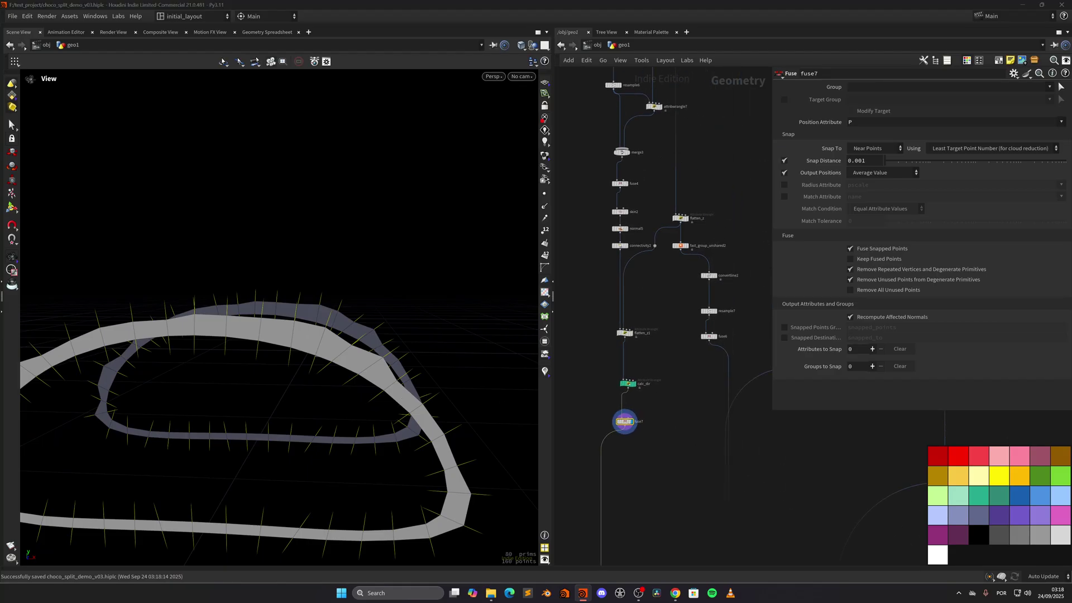
# Move convertline2, resample7 and fuse6 into line below fast_group_unshared2 and display convertline2's curves.
pyautogui.moveTo(693, 362); pyautogui.dragTo(625, 379, button='middle')
pyautogui.moveTo(688, 279); pyautogui.dragTo(639, 355)
pyautogui.moveTo(645, 294); pyautogui.dragTo(617, 313)
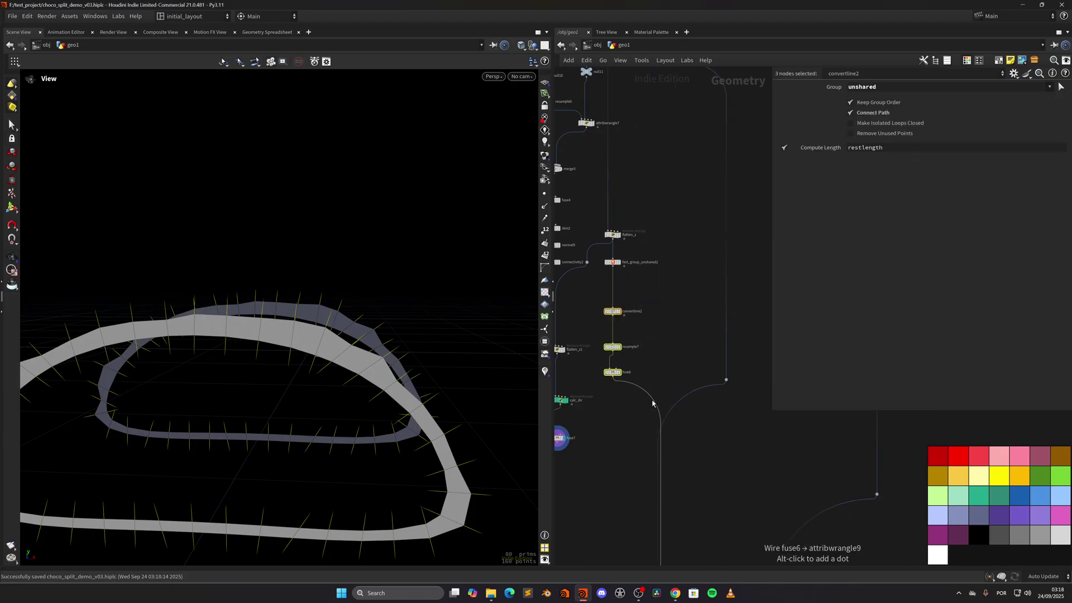
pyautogui.scroll(3, 641, 307)
pyautogui.click(642, 315)
pyautogui.click(640, 310)
pyautogui.click(640, 381)
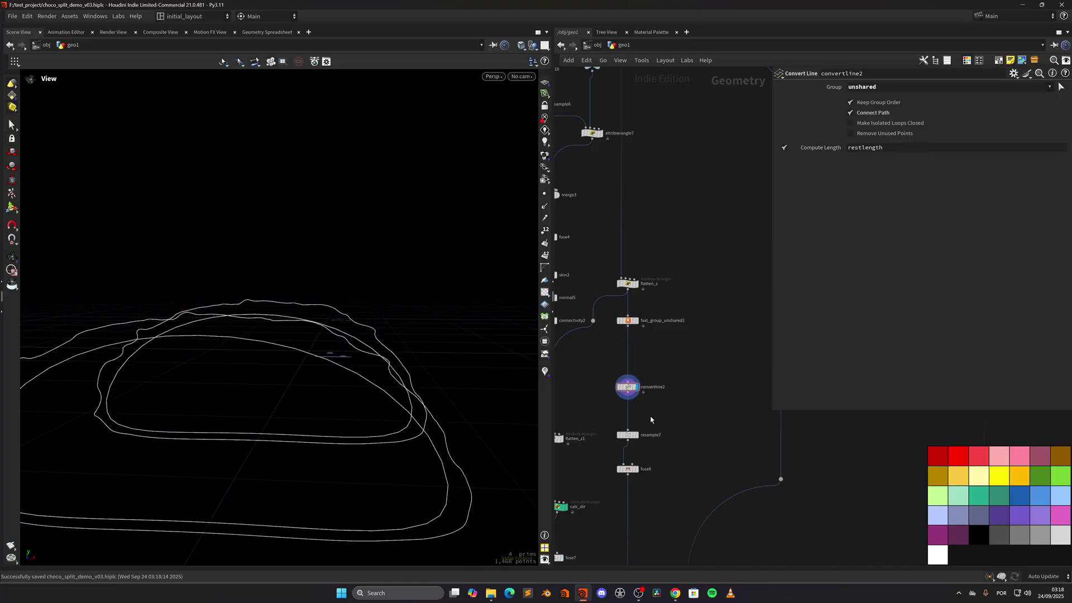
pyautogui.moveTo(646, 425); pyautogui.dragTo(665, 355, button='middle')
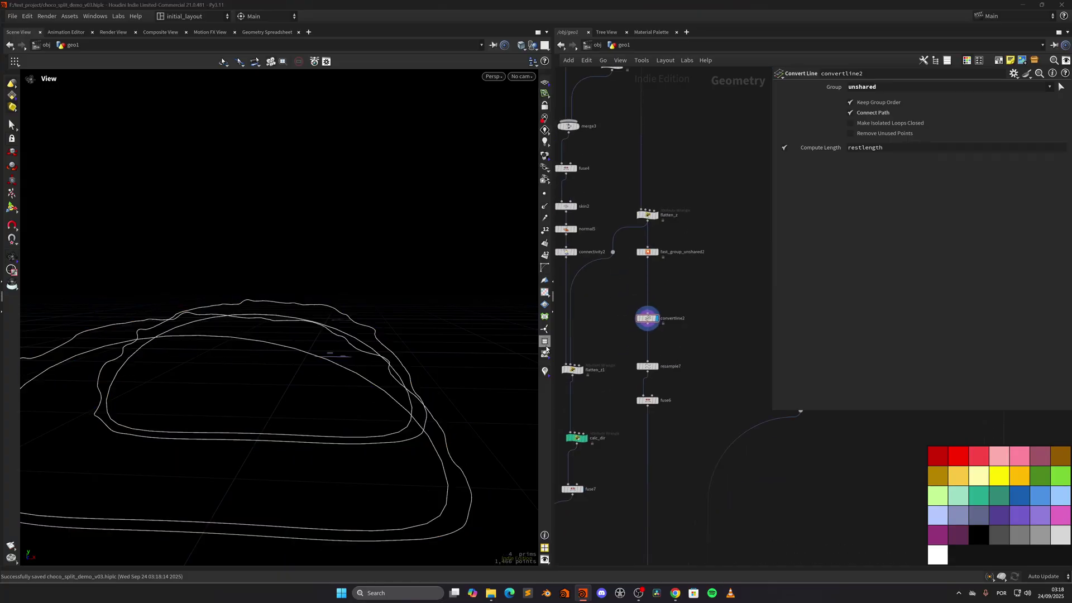
# Display resample7 and set its maximum segment length to .00001.
pyautogui.scroll(4, 650, 364)
pyautogui.click(651, 360)
pyautogui.doubleClick(871, 170)
pyautogui.write('1e-05')
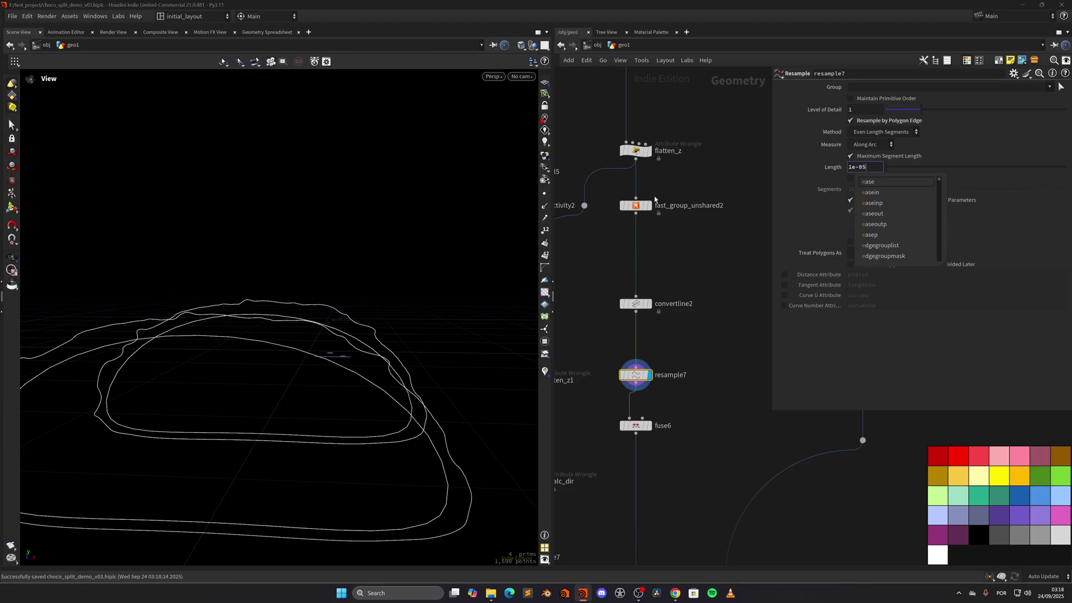
pyautogui.press('Return')
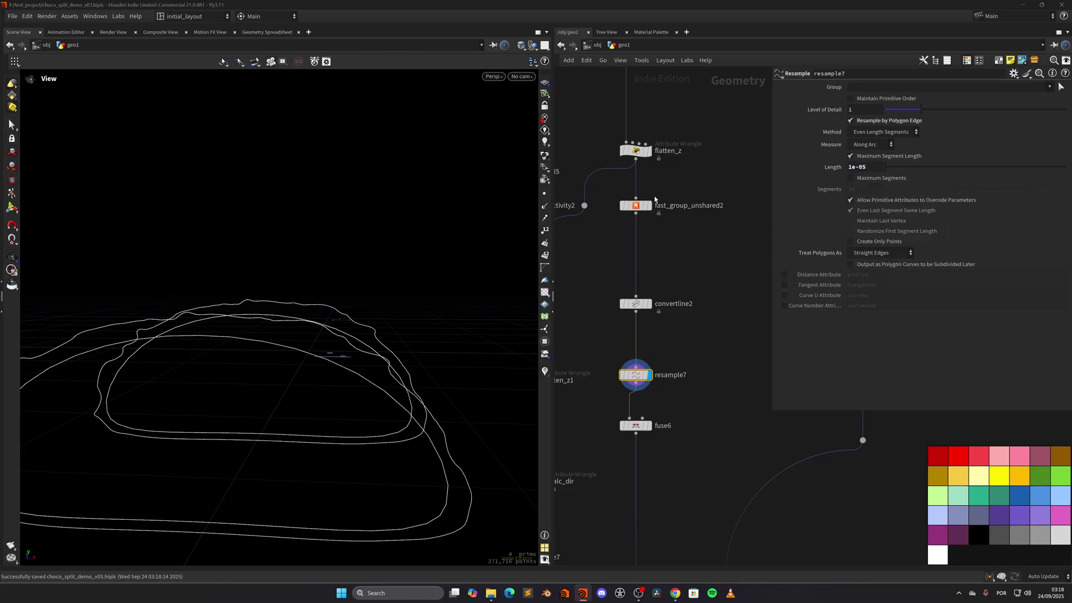
pyautogui.doubleClick(873, 167)
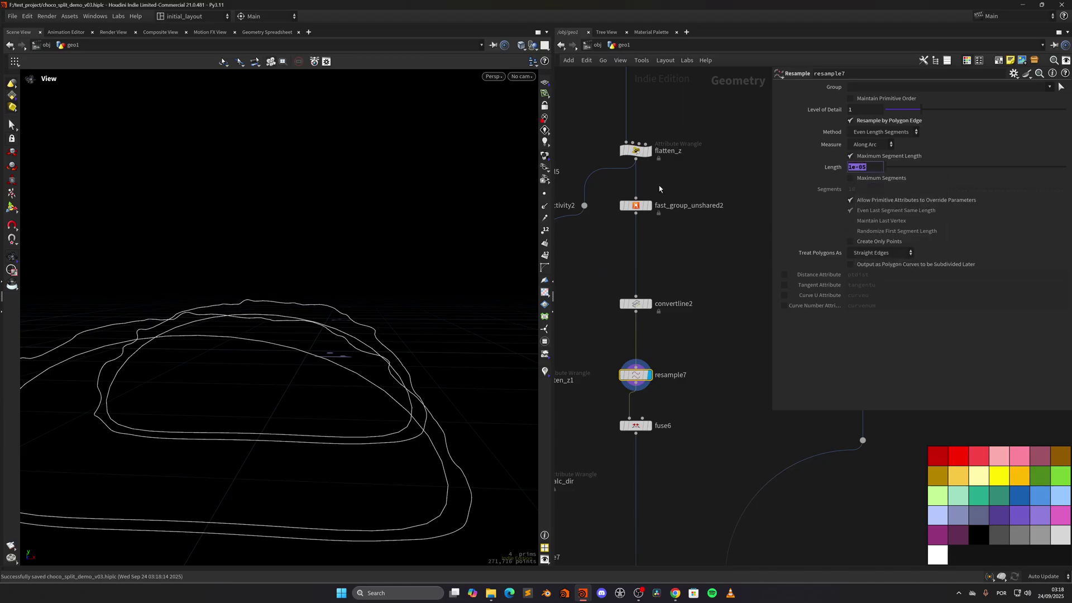
pyautogui.write('.00001')
pyautogui.press('Return')
# Display fuse6 and insert a Sweep node directly after it.
pyautogui.click(648, 426)
pyautogui.scroll(-5, 687, 391)
pyautogui.scroll(3, 683, 383)
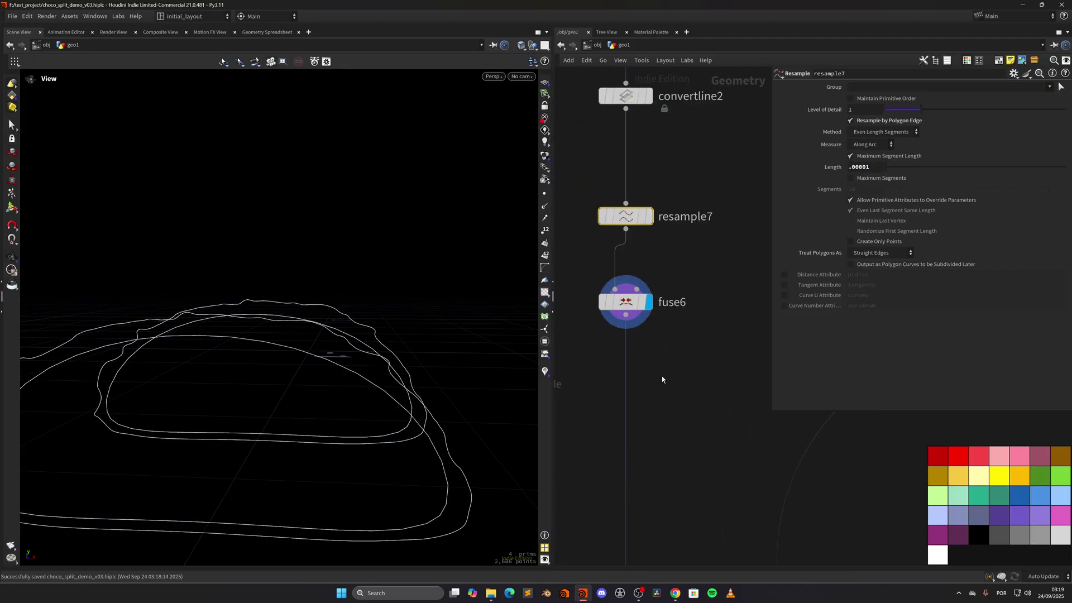
pyautogui.press('Tab')
pyautogui.write('sweep')
pyautogui.press('Return')
pyautogui.click(652, 390)
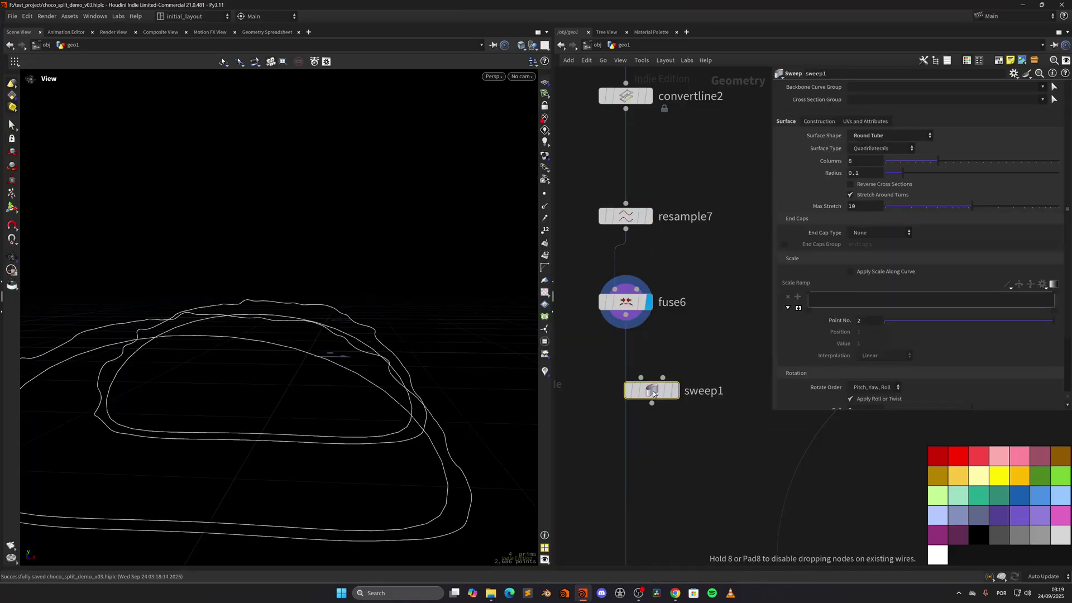
pyautogui.moveTo(652, 390); pyautogui.dragTo(627, 400)
# Set sweep1's surface shape to Ribbon and change its target up vector.
pyautogui.click(890, 136)
pyautogui.click(888, 172)
pyautogui.click(819, 122)
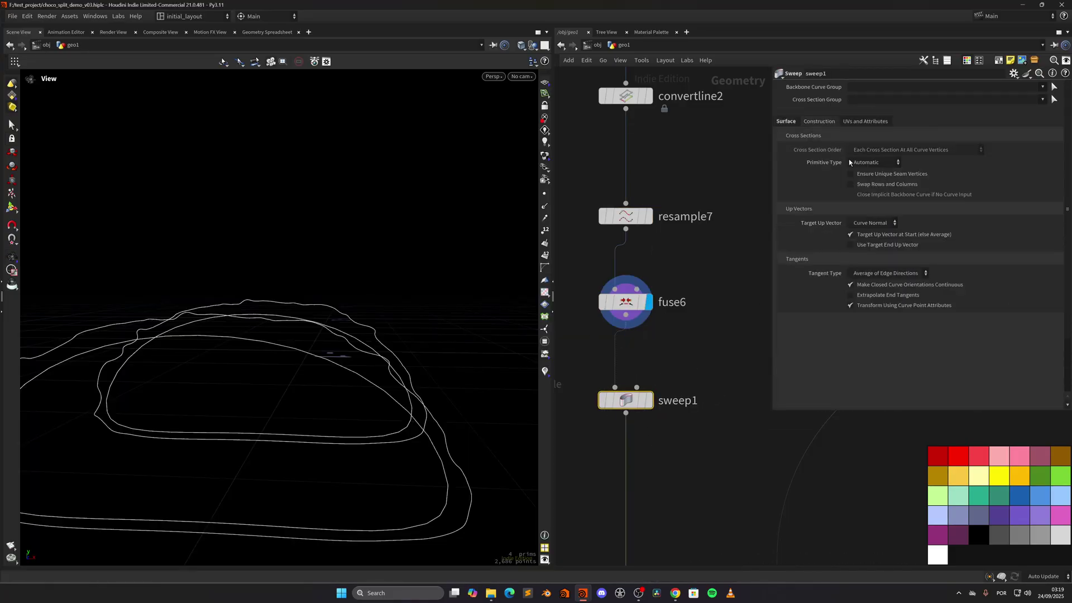
pyautogui.click(872, 222)
pyautogui.click(863, 245)
pyautogui.click(785, 121)
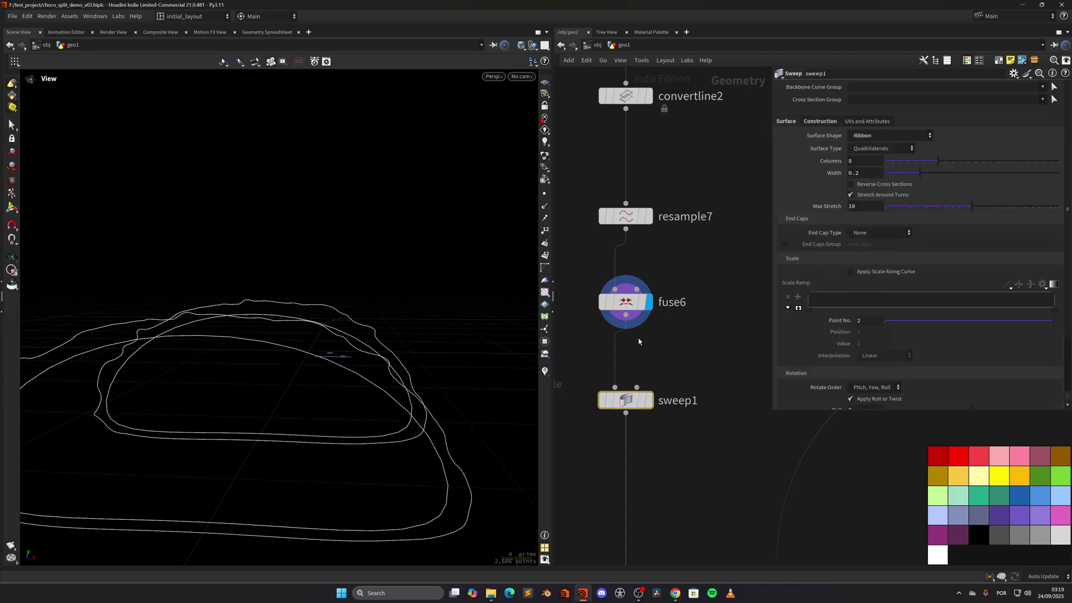
# Display sweep1, reduce the ribbon width to 0.019 and save the scene.
pyautogui.click(648, 400)
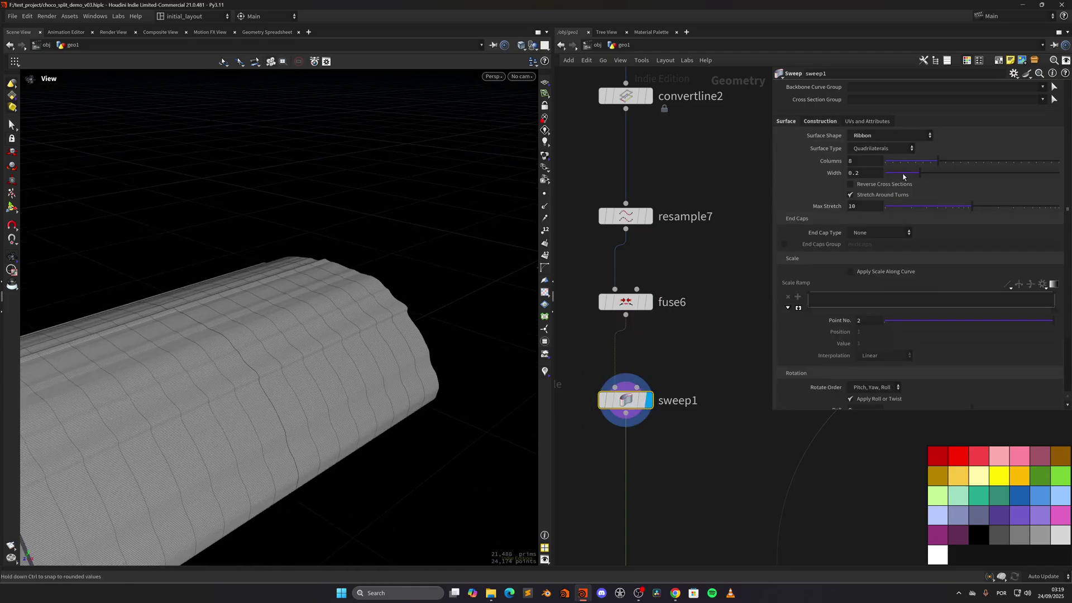
pyautogui.moveTo(901, 178); pyautogui.dragTo(889, 179)
pyautogui.moveTo(310, 360); pyautogui.dragTo(282, 403)
pyautogui.hotkey('ctrl', 's')
# Display fuse7 in the strip branch and place a Ray node below it.
pyautogui.moveTo(679, 438); pyautogui.dragTo(711, 361, button='middle')
pyautogui.scroll(-4, 698, 349)
pyautogui.moveTo(658, 430); pyautogui.dragTo(681, 365, button='middle')
pyautogui.click(630, 328)
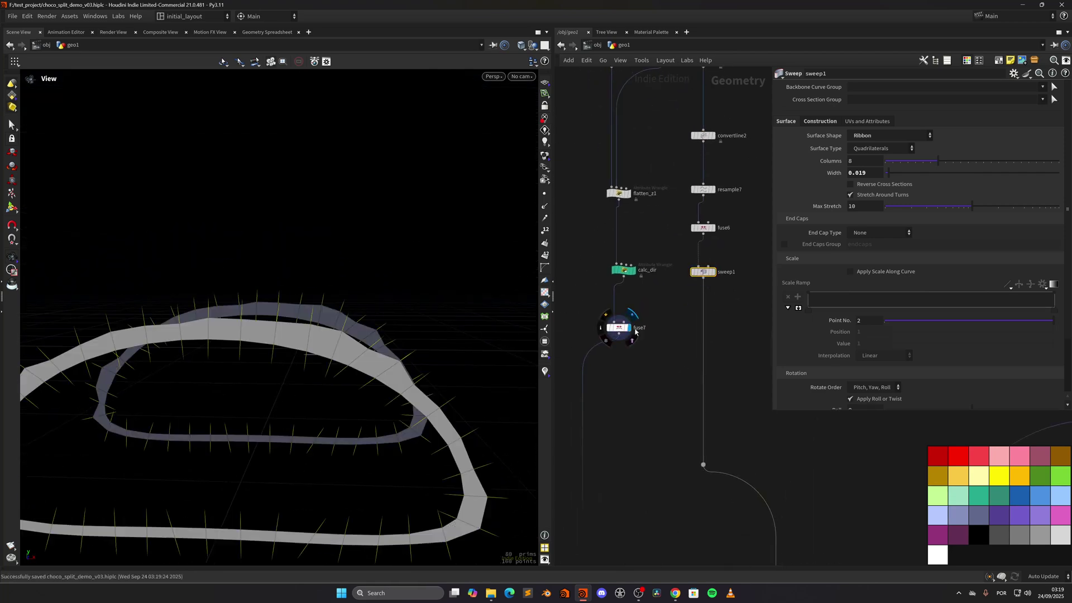
pyautogui.press('Tab')
pyautogui.write('ray')
pyautogui.press('Return')
pyautogui.click(620, 397)
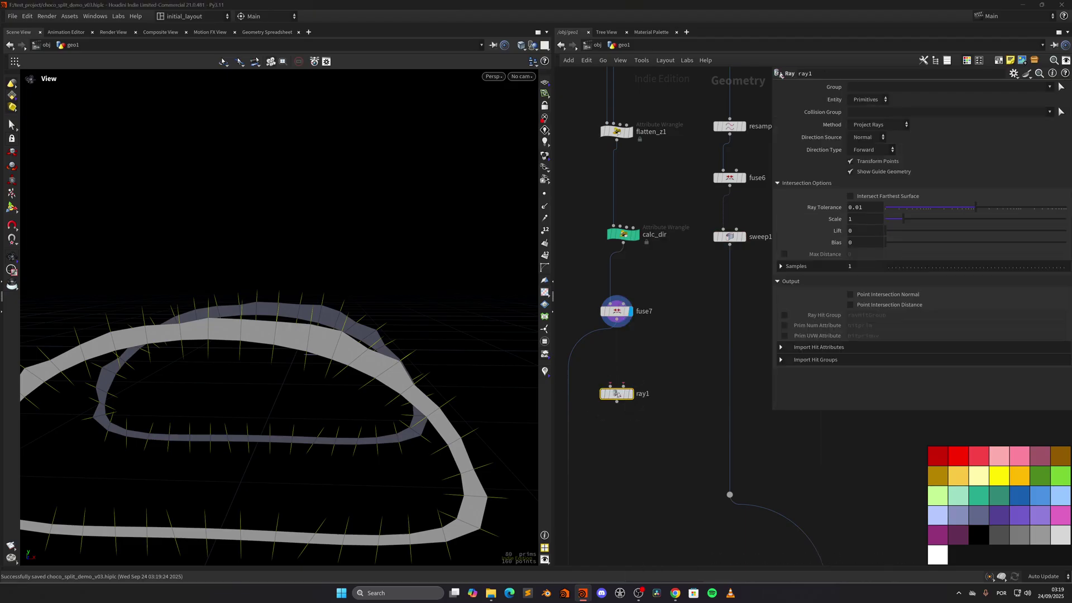
# Insert a Labs Fast Group Unshared node after fuse7, display its points, and place ray1 in the chain below it.
pyautogui.press('Tab')
pyautogui.write('unsh')
pyautogui.press('Return')
pyautogui.click(629, 359)
pyautogui.click(585, 355)
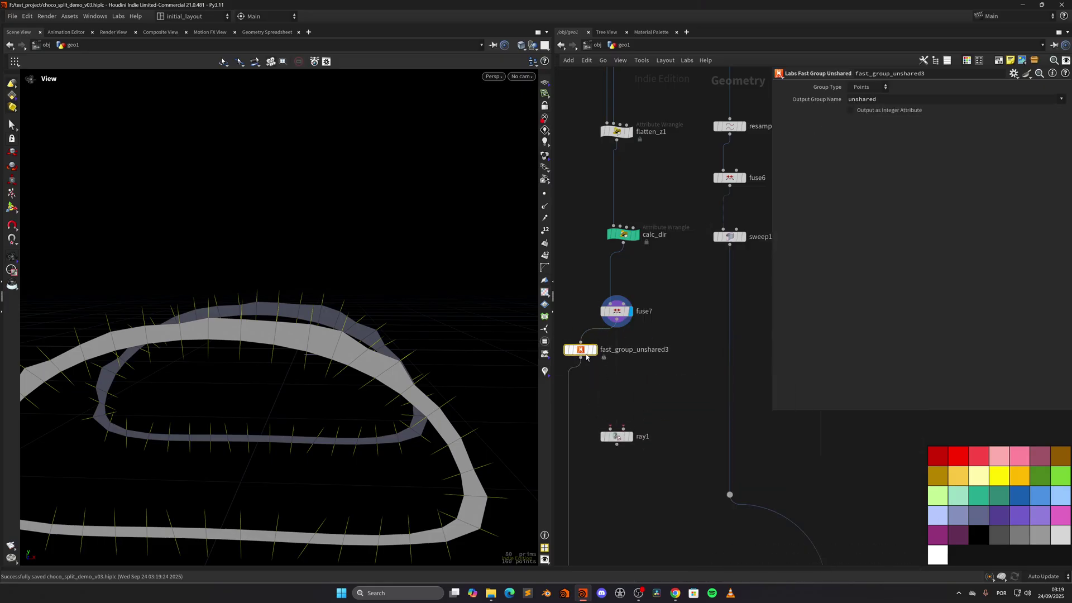
pyautogui.moveTo(584, 356); pyautogui.dragTo(621, 375)
pyautogui.click(634, 351)
pyautogui.moveTo(659, 414); pyautogui.dragTo(683, 397, button='middle')
pyautogui.moveTo(647, 426)
pyautogui.mouseDown()
pyautogui.moveTo(609, 426)
pyautogui.moveTo(646, 440)
pyautogui.mouseUp()
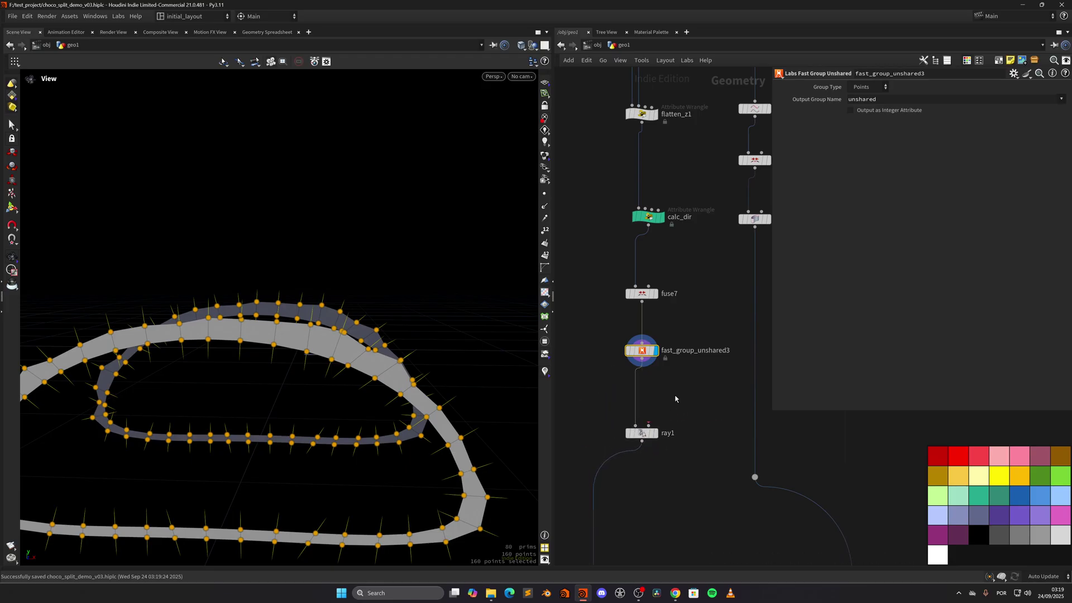
# Connect sweep1's output to ray1's second input and display ray1 to inspect the strips against the ribbons.
pyautogui.moveTo(675, 398); pyautogui.dragTo(642, 417, button='middle')
pyautogui.click(613, 456)
pyautogui.moveTo(720, 298); pyautogui.dragTo(641, 396, button='middle')
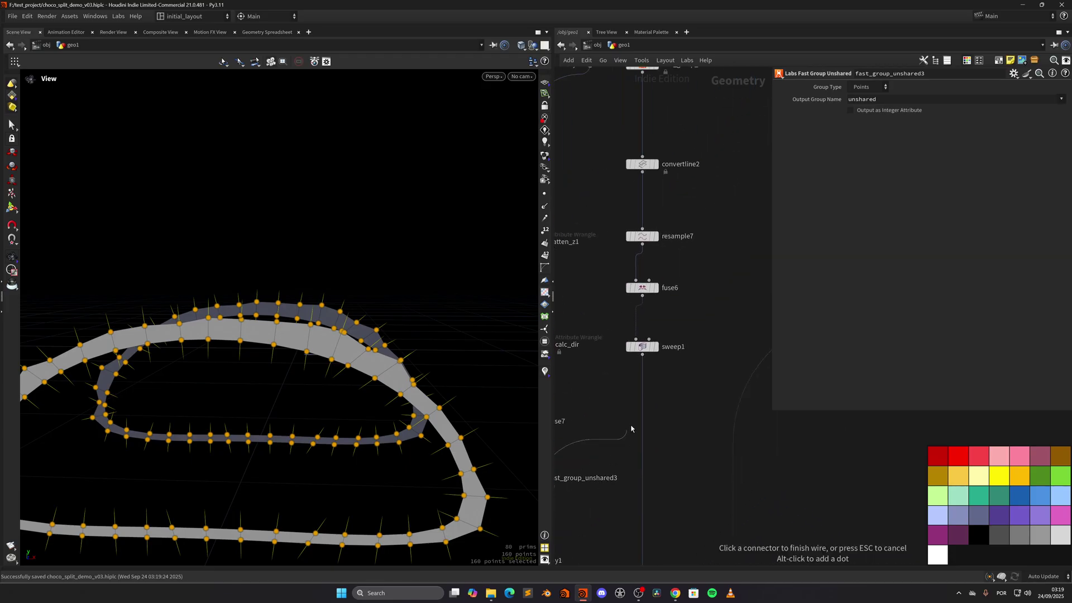
pyautogui.click(641, 396)
pyautogui.moveTo(616, 429); pyautogui.dragTo(697, 337, button='middle')
pyautogui.click(624, 467)
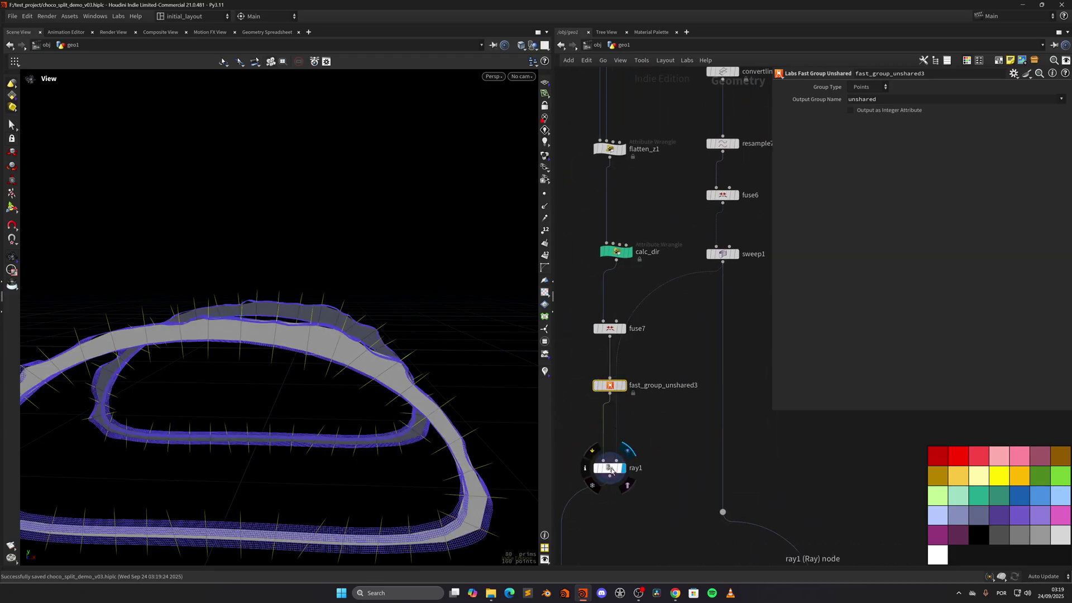
pyautogui.moveTo(611, 469); pyautogui.dragTo(637, 468)
pyautogui.scroll(4, 446, 336)
pyautogui.moveTo(446, 336); pyautogui.dragTo(387, 387)
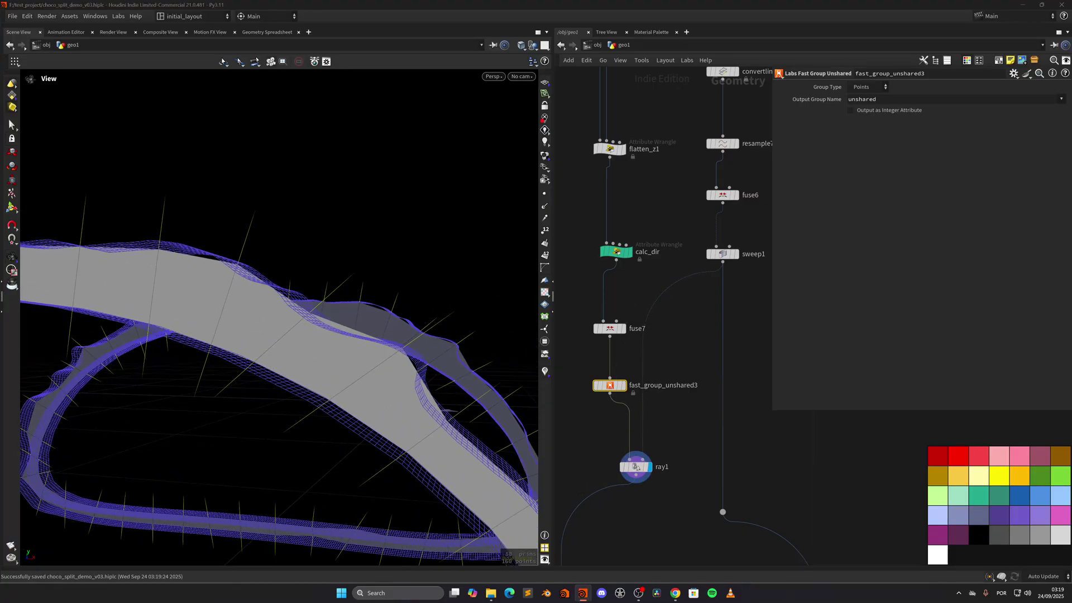
# Set ray1's direction source to Attribute and use dir as the direction attribute.
pyautogui.click(630, 465)
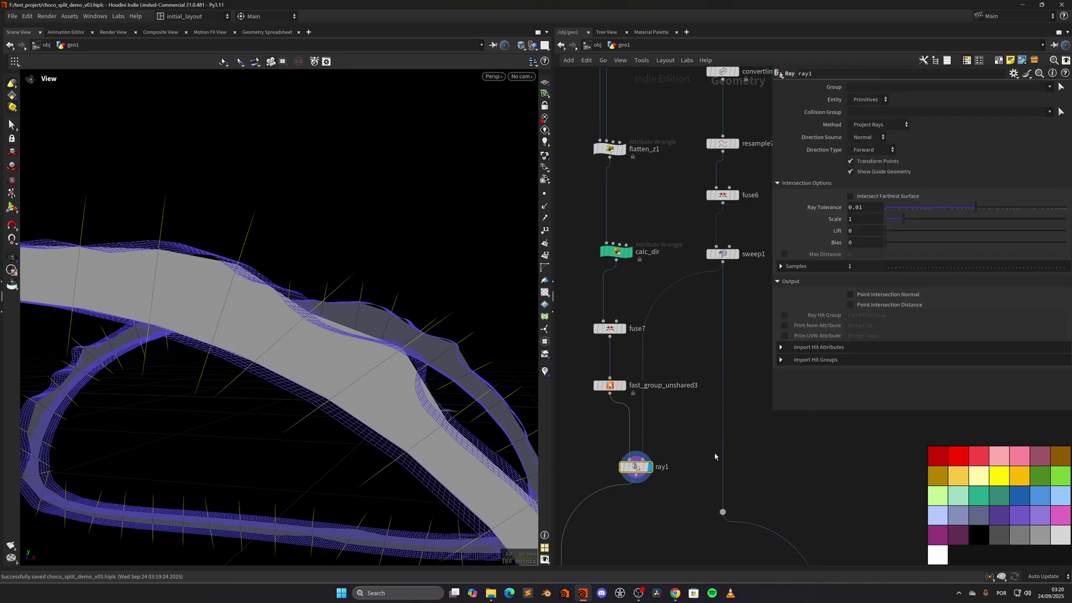
pyautogui.click(884, 139)
pyautogui.click(870, 168)
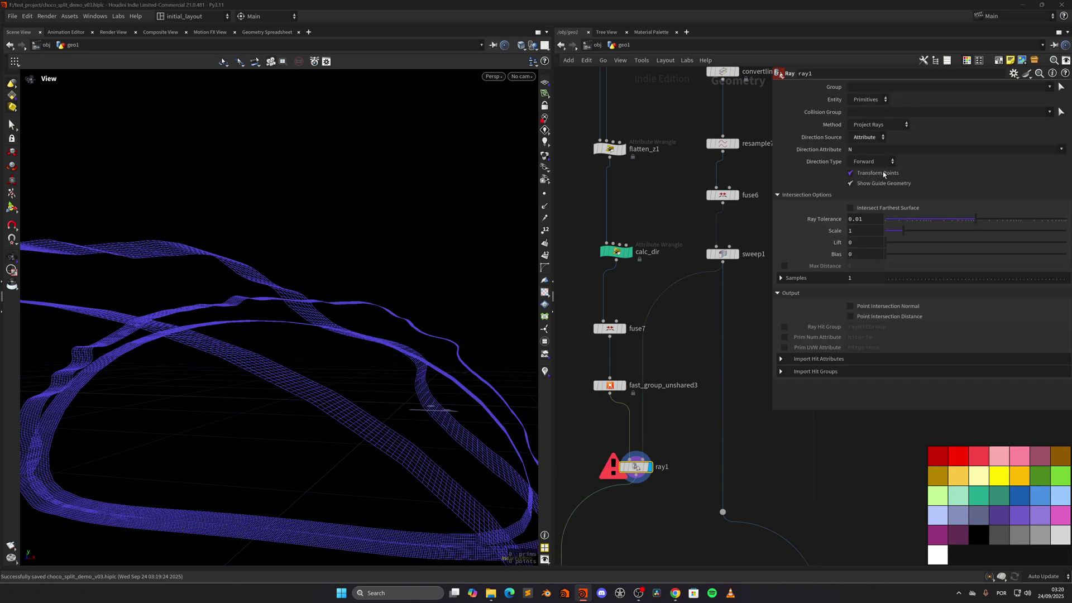
pyautogui.click(1061, 149)
pyautogui.click(1035, 175)
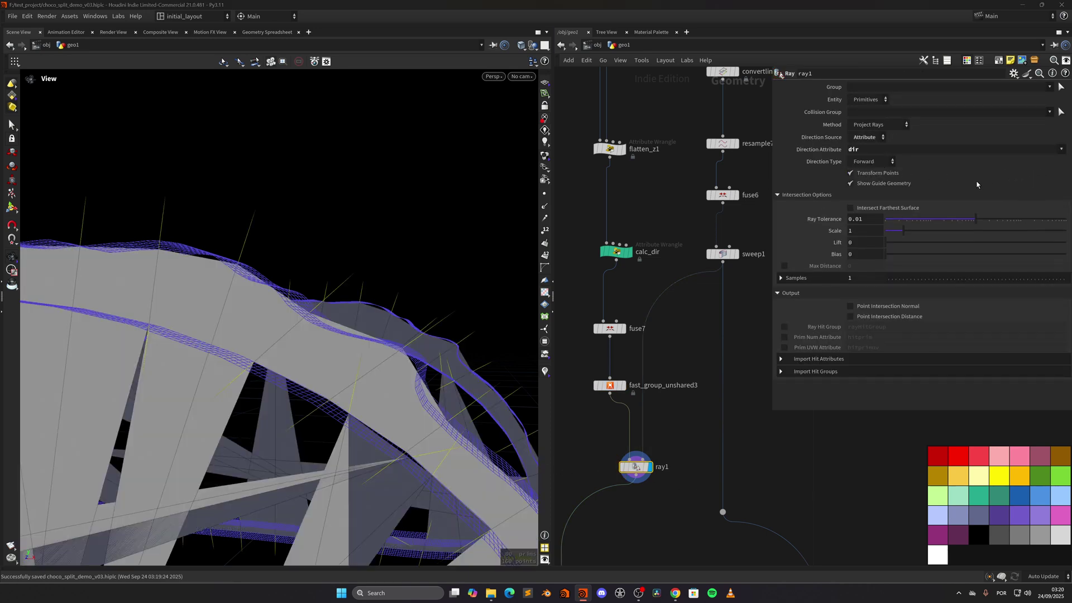
# Limit ray1's max distance to 0.01 and set its direction type to Bidirectional.
pyautogui.click(784, 266)
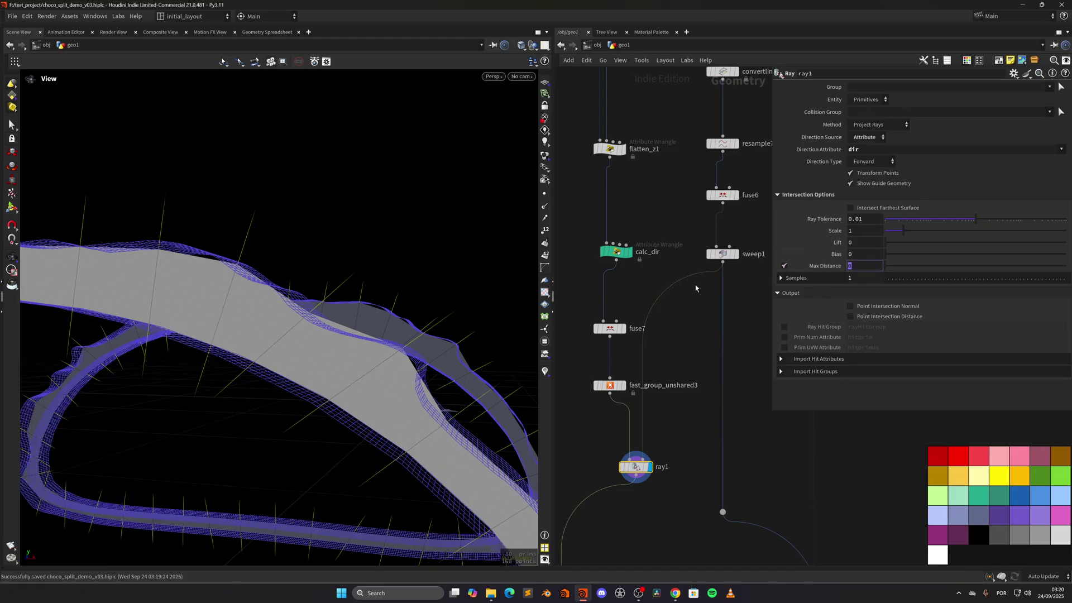
pyautogui.write('0.01')
pyautogui.press('Return')
pyautogui.click(868, 163)
pyautogui.click(871, 194)
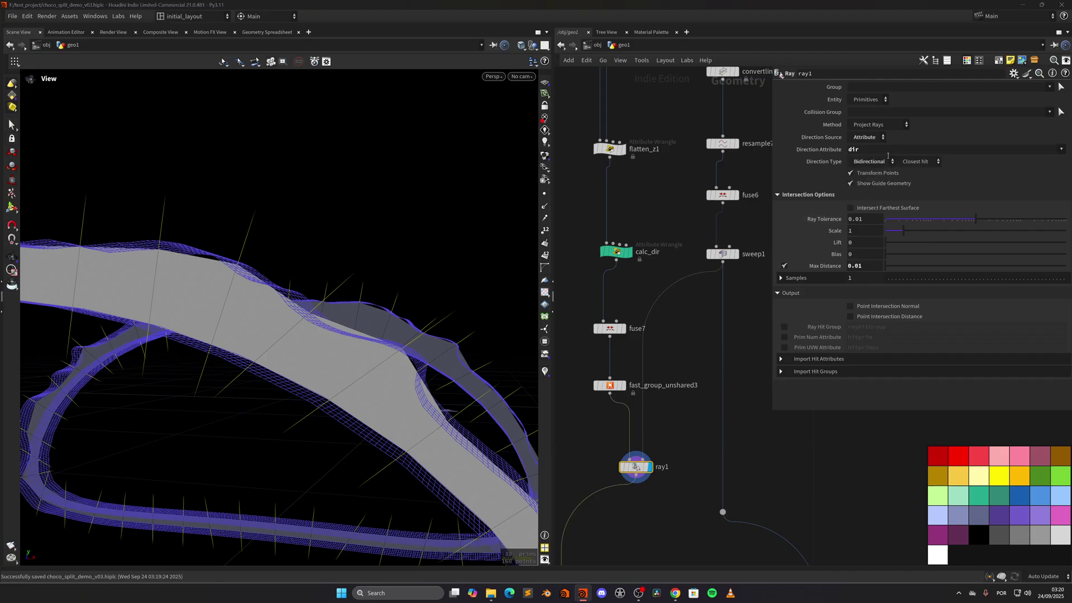
# Hide ray1's guide geometry and restrict the projection to the unshared group.
pyautogui.click(884, 185)
pyautogui.moveTo(623, 452)
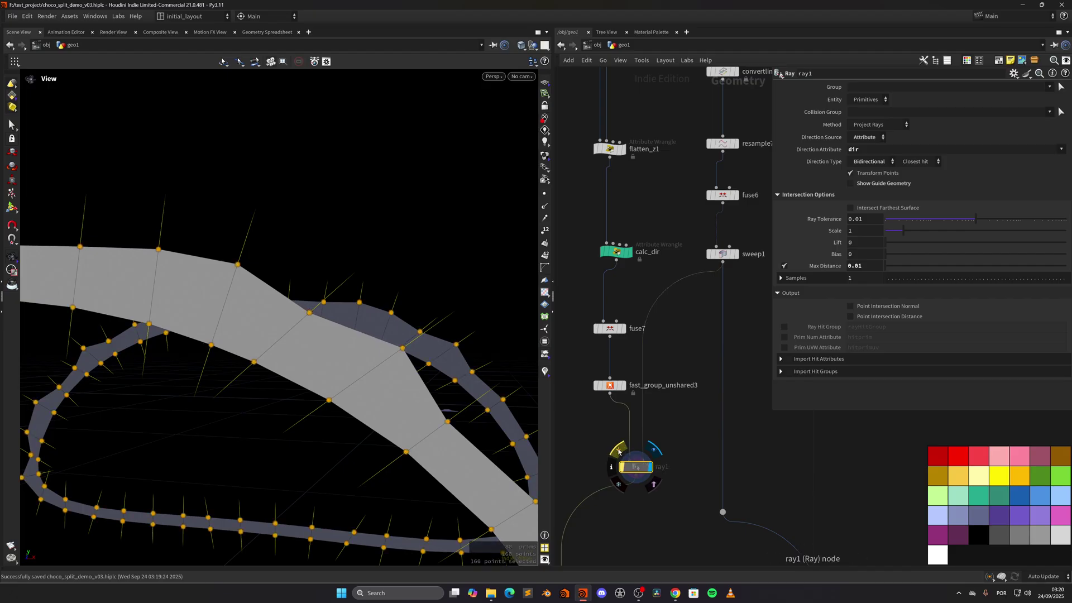
pyautogui.click(624, 451)
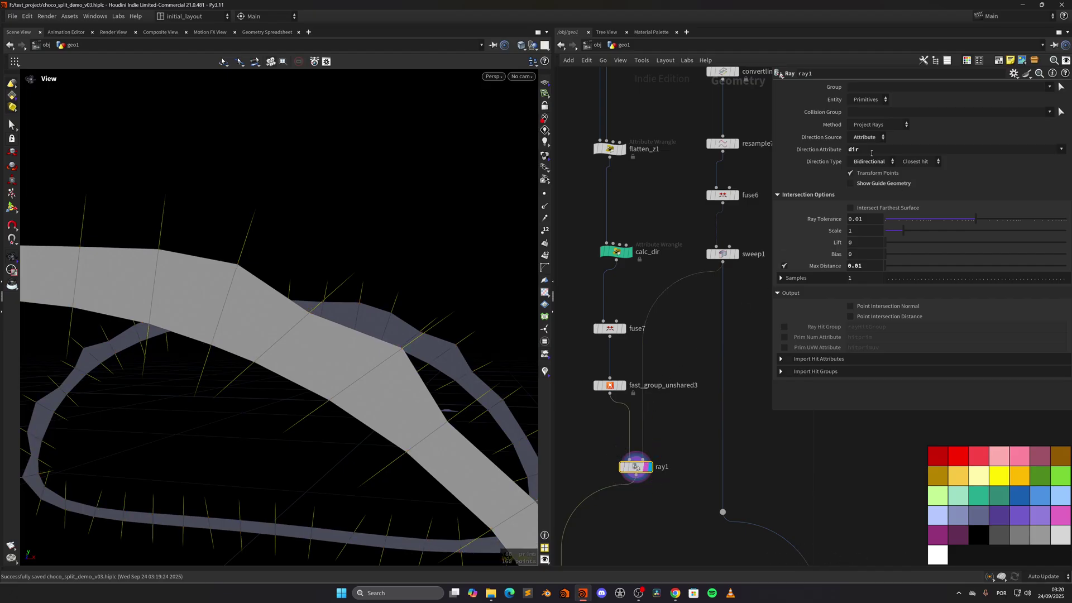
pyautogui.click(1050, 86)
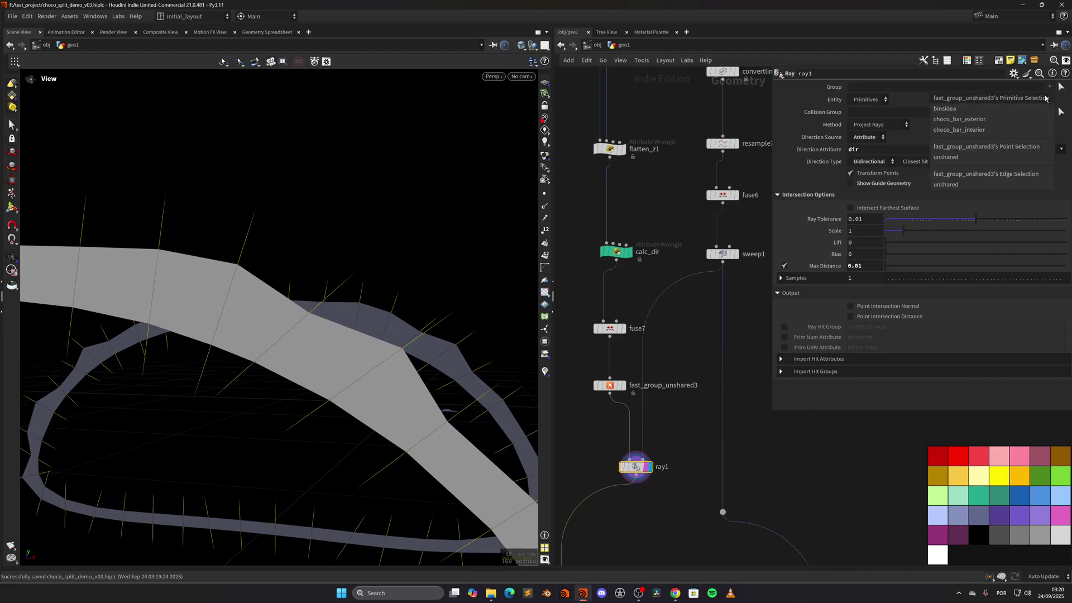
pyautogui.click(949, 185)
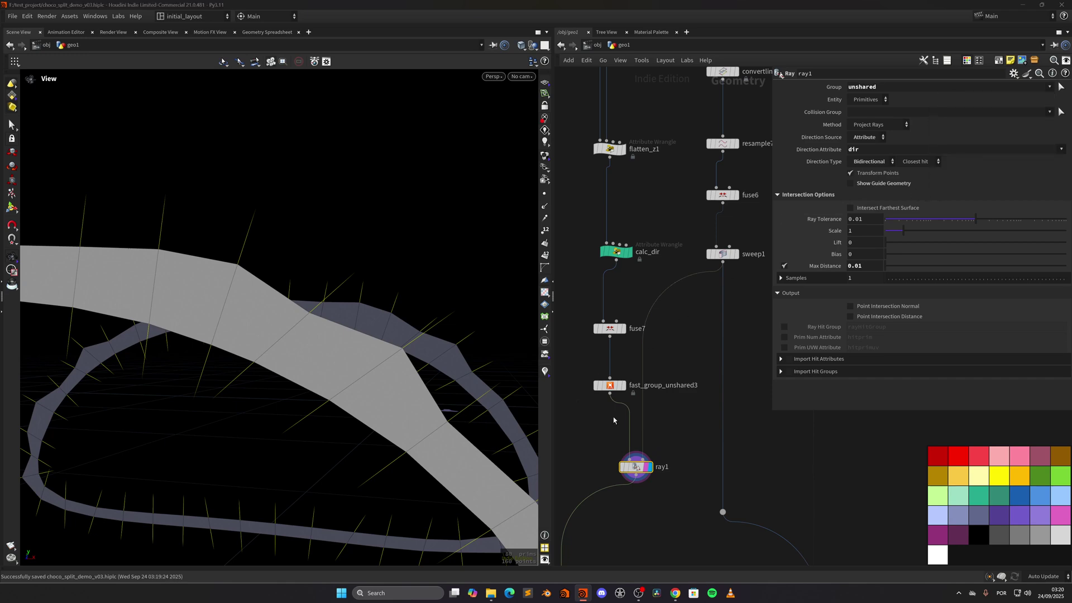
# Show sweep1 as a template and compare ray1's strip points with the ribbon wireframe.
pyautogui.click(646, 466)
pyautogui.moveTo(687, 400); pyautogui.dragTo(648, 462, button='middle')
pyautogui.click(695, 316)
pyautogui.moveTo(357, 388); pyautogui.dragTo(203, 464, button='right')
pyautogui.moveTo(203, 464); pyautogui.dragTo(333, 392, button='middle')
pyautogui.moveTo(124, 428); pyautogui.dragTo(311, 364, button='right')
pyautogui.moveTo(163, 408); pyautogui.dragTo(187, 402)
pyautogui.moveTo(186, 402); pyautogui.dragTo(251, 400, button='right')
pyautogui.moveTo(599, 531)
pyautogui.click(584, 514)
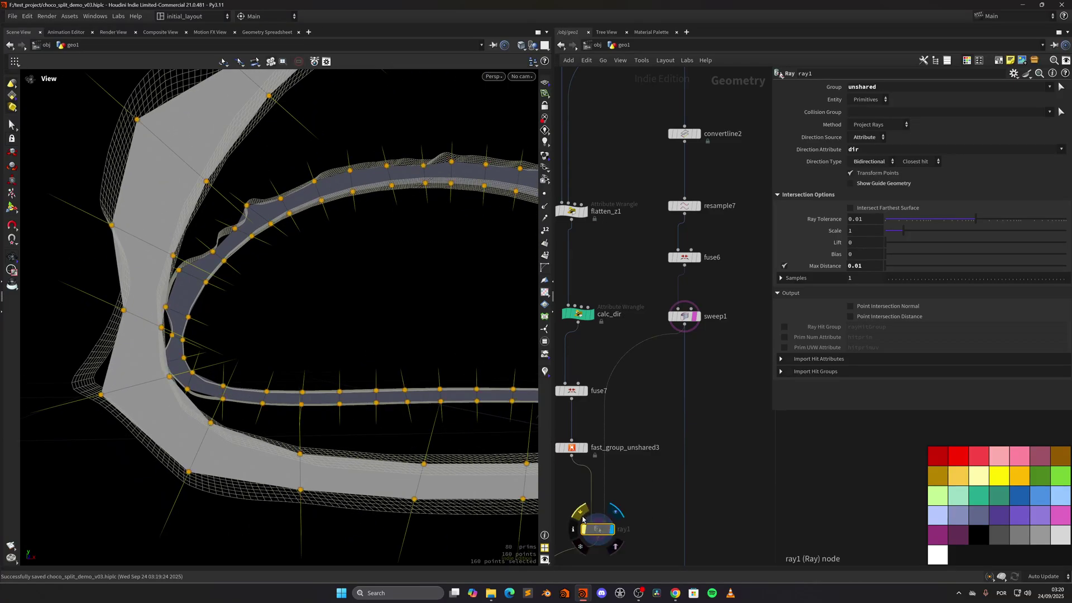
pyautogui.click(581, 515)
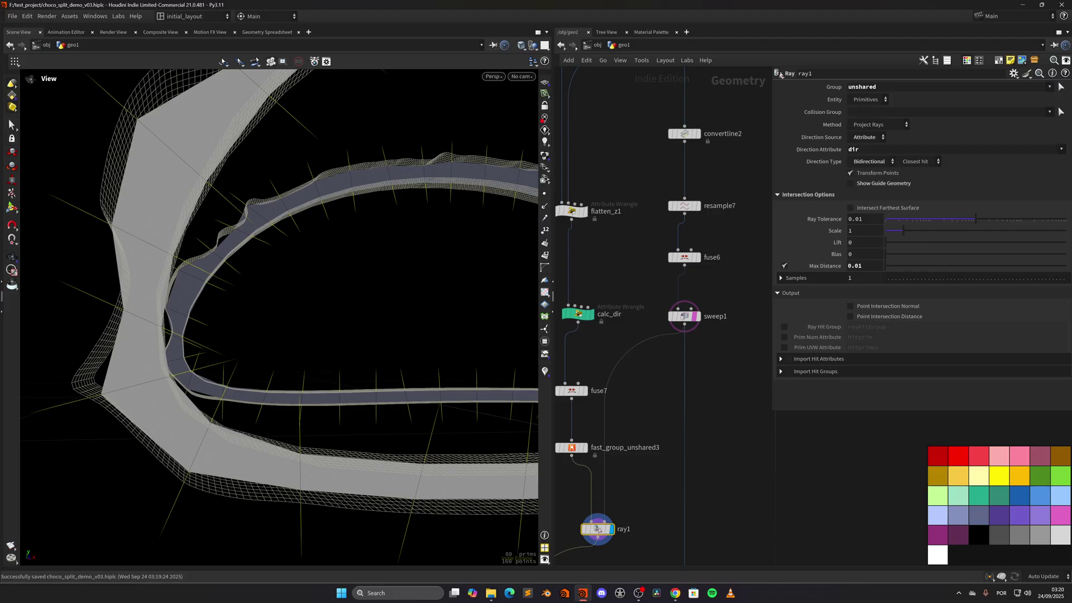
# Insert a Subdivide node between fast_group_unshared3 and ray1.
pyautogui.moveTo(621, 477); pyautogui.dragTo(670, 450, button='middle')
pyautogui.click(671, 451)
pyautogui.press('Tab')
pyautogui.write('null')
pyautogui.press('Return')
pyautogui.click(674, 461)
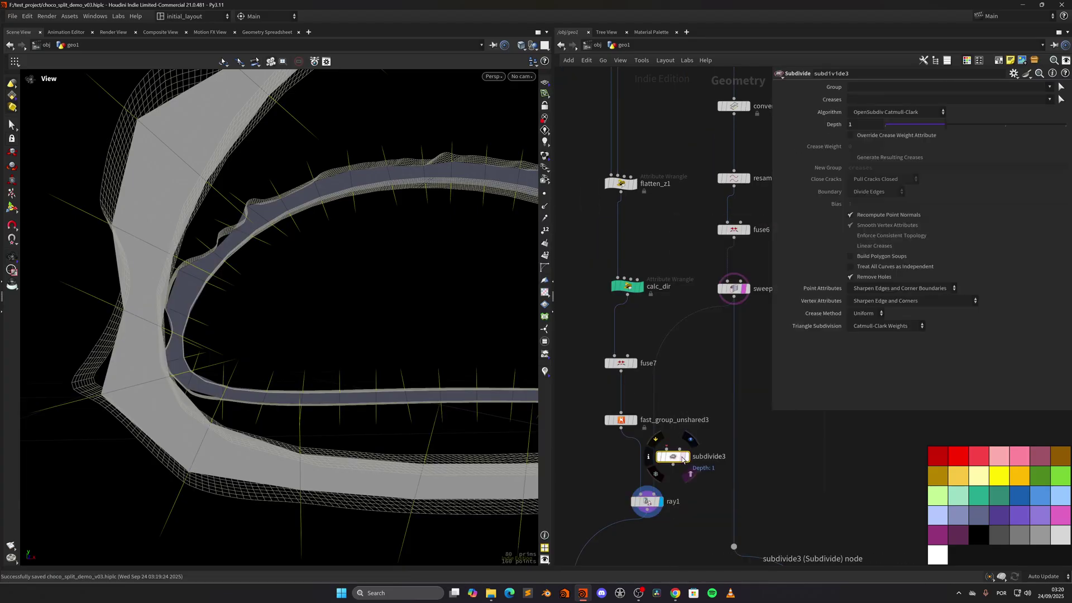
pyautogui.moveTo(675, 458); pyautogui.dragTo(634, 461)
pyautogui.moveTo(642, 499)
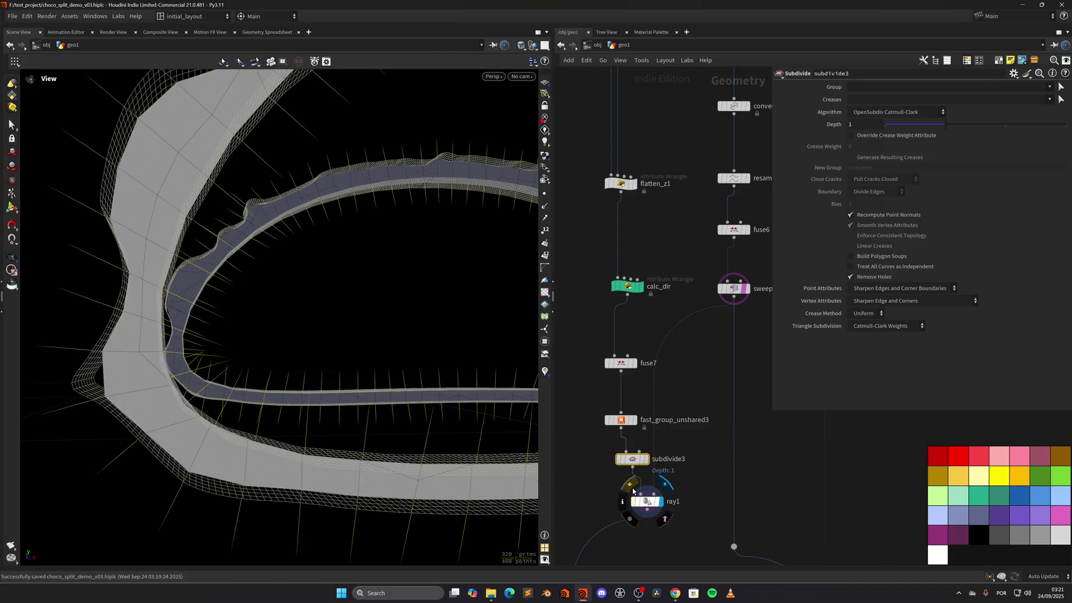
# Move the Subdivide node between fuse7 and fast_group_unshared3, and space out the nodes below it.
pyautogui.moveTo(665, 473); pyautogui.dragTo(711, 380, button='middle')
pyautogui.moveTo(641, 353)
pyautogui.moveTo(641, 353); pyautogui.dragTo(630, 290)
pyautogui.moveTo(650, 390)
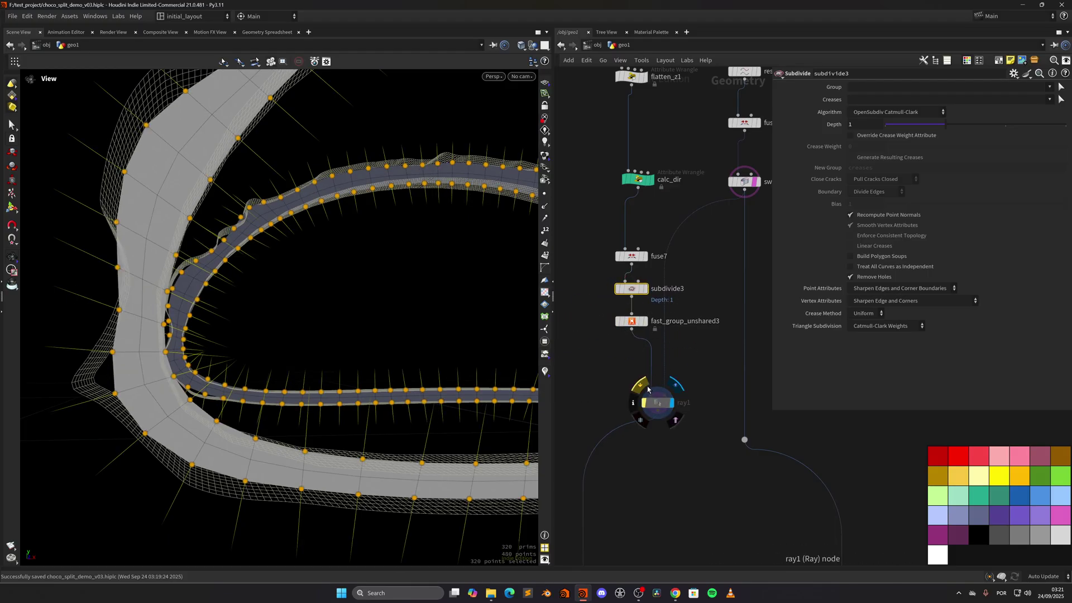
pyautogui.moveTo(656, 403); pyautogui.dragTo(662, 514)
pyautogui.moveTo(634, 326); pyautogui.dragTo(609, 450)
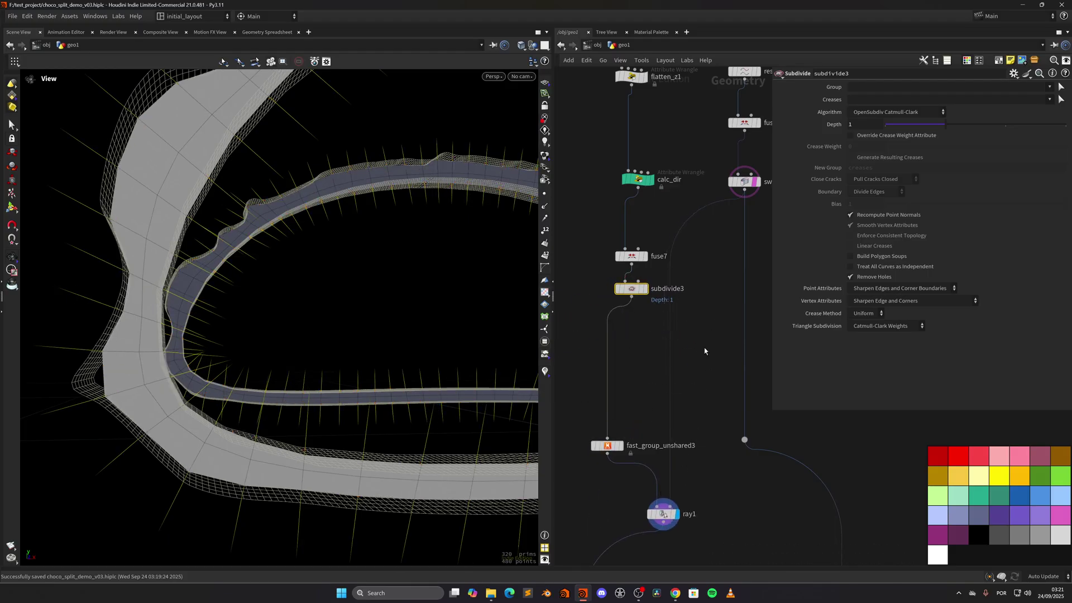
# Add a For-Loop with Feedback block beside the chain and color its nodes pale teal.
pyautogui.press('Tab')
pyautogui.write('fee')
pyautogui.press('Return')
pyautogui.click(692, 360)
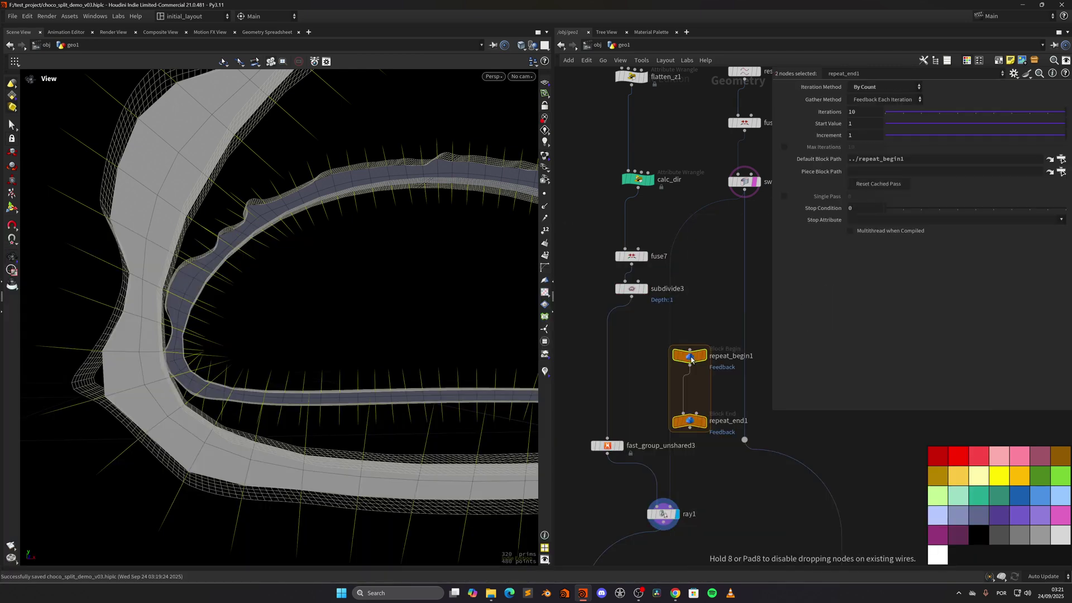
pyautogui.click(960, 497)
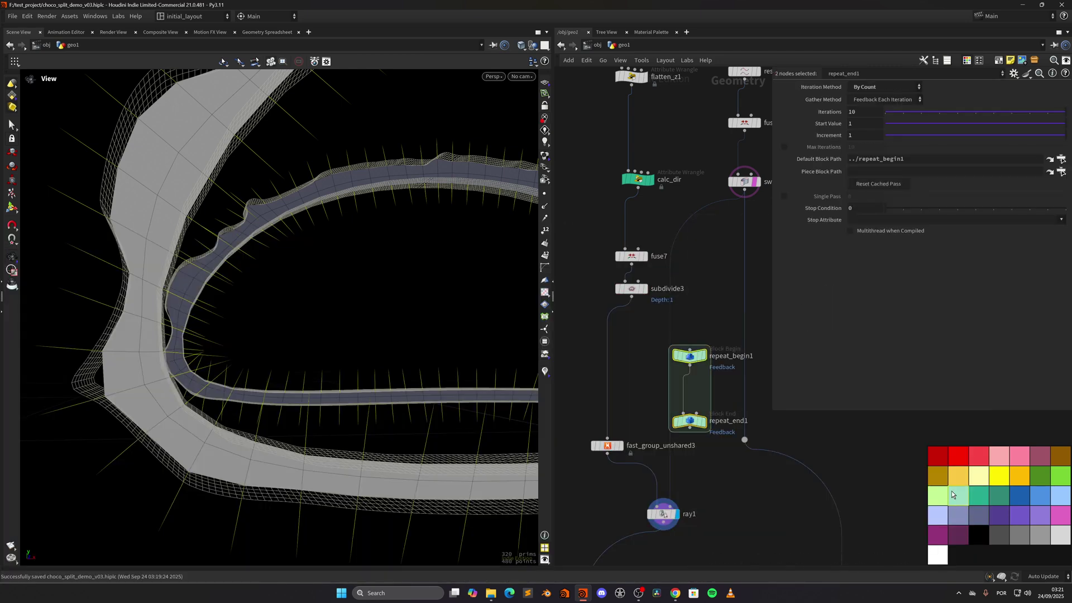
# Wire repeat_begin1 in after fuse7 and repeat_end1 after ray1 so the loop encloses the subdivide, group and ray nodes.
pyautogui.moveTo(634, 358); pyautogui.dragTo(639, 399, button='middle')
pyautogui.scroll(1, 639, 375)
pyautogui.click(640, 400)
pyautogui.moveTo(703, 407); pyautogui.dragTo(632, 317)
pyautogui.moveTo(637, 463); pyautogui.dragTo(625, 323, button='middle')
pyautogui.moveTo(693, 339); pyautogui.dragTo(641, 522)
pyautogui.moveTo(655, 486); pyautogui.dragTo(600, 487)
pyautogui.moveTo(627, 231); pyautogui.dragTo(579, 249)
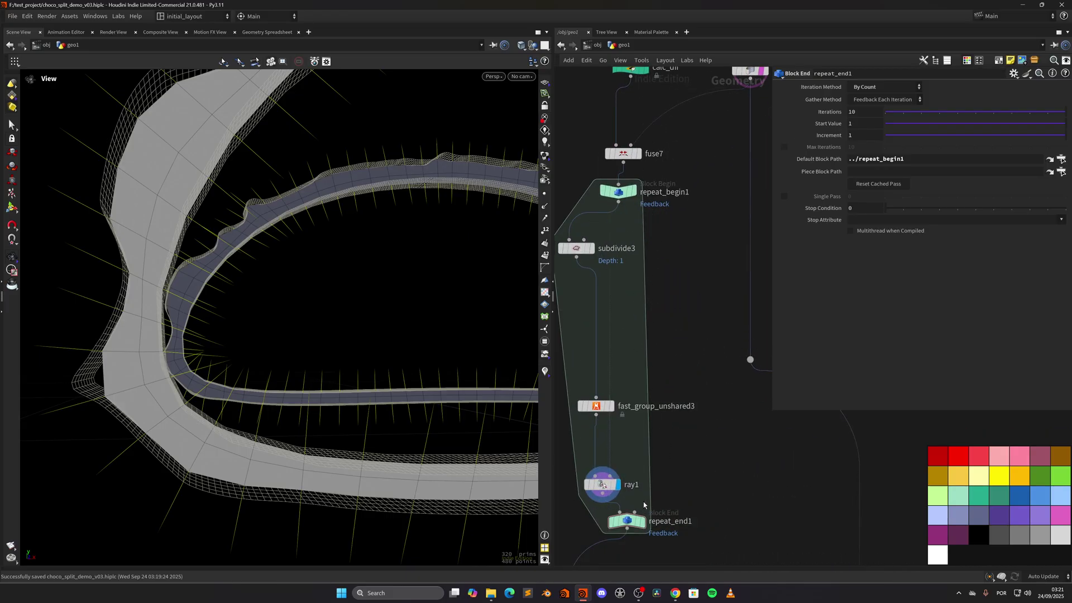
# Line up the loop's nodes in a compact column and route sweep1's wire to ray1 through a dot.
pyautogui.moveTo(603, 484); pyautogui.dragTo(680, 395)
pyautogui.moveTo(596, 406); pyautogui.dragTo(661, 344)
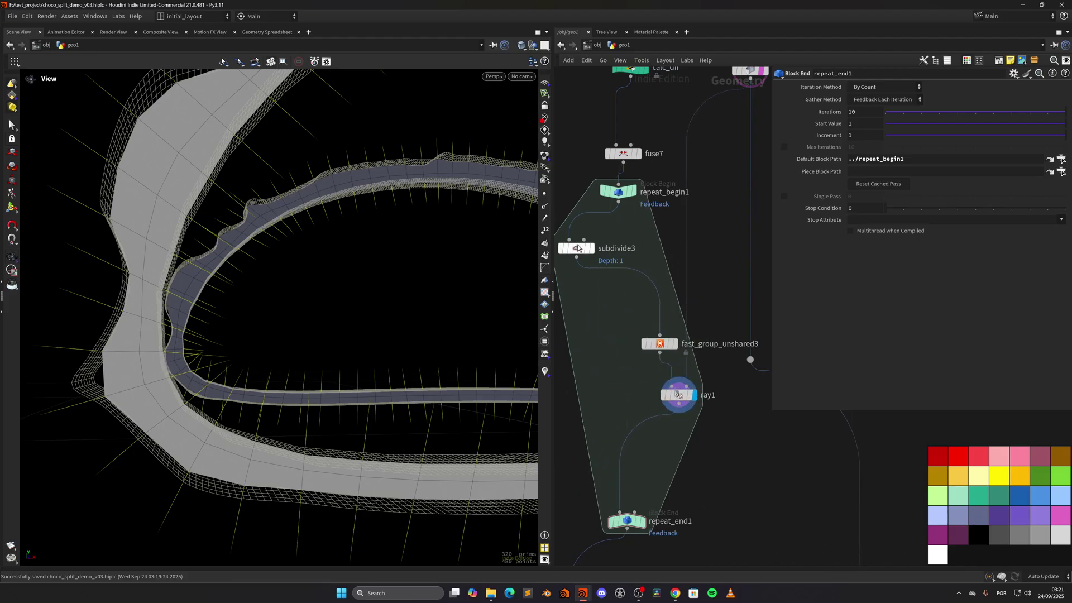
pyautogui.moveTo(586, 252); pyautogui.dragTo(714, 459)
pyautogui.press('a')
pyautogui.moveTo(641, 244); pyautogui.dragTo(628, 386)
pyautogui.moveTo(626, 520); pyautogui.dragTo(630, 360)
pyautogui.moveTo(703, 207); pyautogui.dragTo(674, 328, button='middle')
pyautogui.click(673, 329)
pyautogui.keyDown('alt'); pyautogui.moveTo(639, 245); pyautogui.dragTo(693, 428); pyautogui.keyUp('alt')
# Display repeat_begin1, subdivide3, fast_group_unshared3 and ray1 in turn to check each stage of the loop.
pyautogui.moveTo(596, 316); pyautogui.dragTo(601, 321)
pyautogui.click(610, 318)
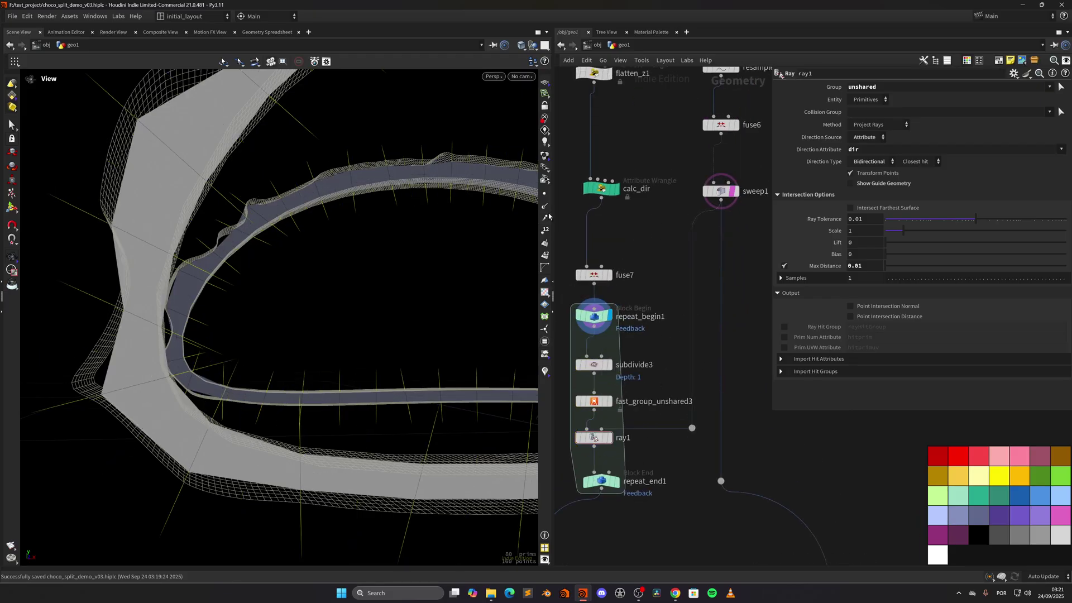
pyautogui.click(609, 364)
pyautogui.moveTo(670, 350); pyautogui.dragTo(680, 330, button='middle')
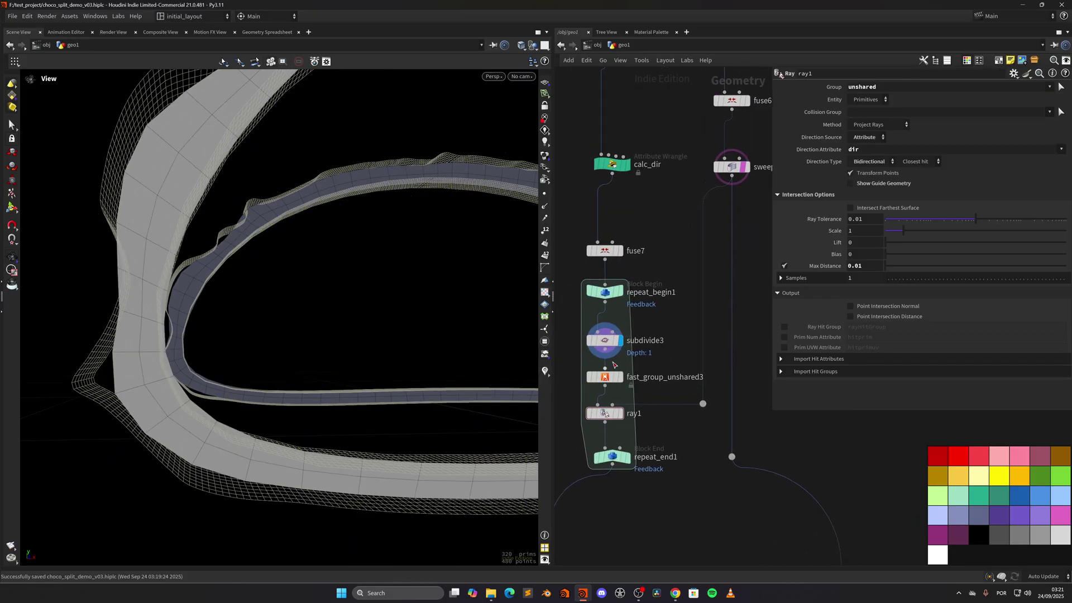
pyautogui.click(620, 381)
pyautogui.moveTo(624, 403); pyautogui.dragTo(649, 366, button='middle')
pyautogui.click(640, 374)
# Set repeat_end1 to 3 iterations and display its output.
pyautogui.click(634, 418)
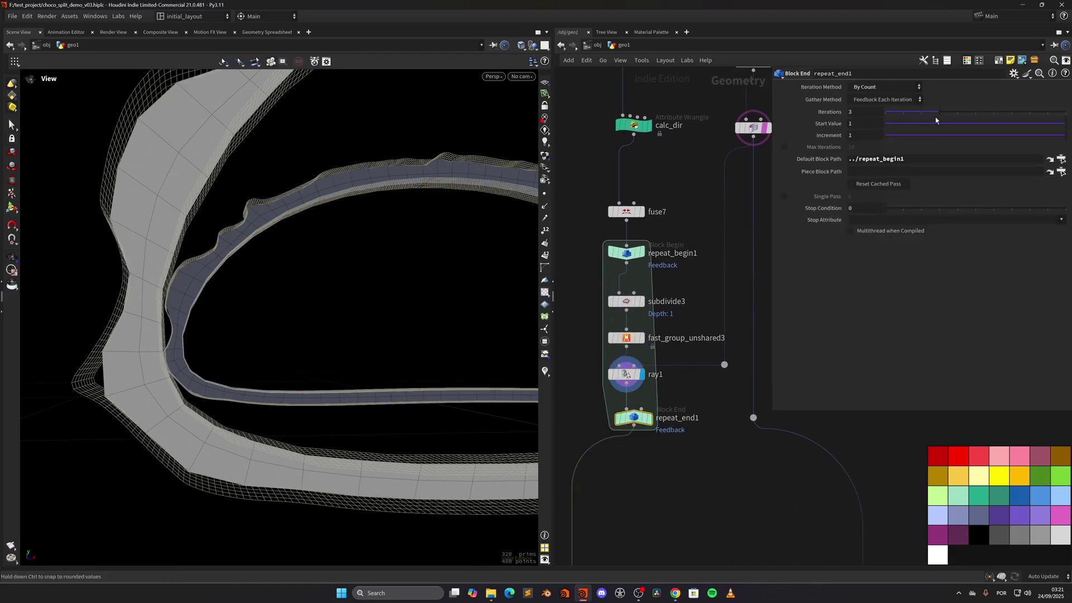
pyautogui.click(648, 418)
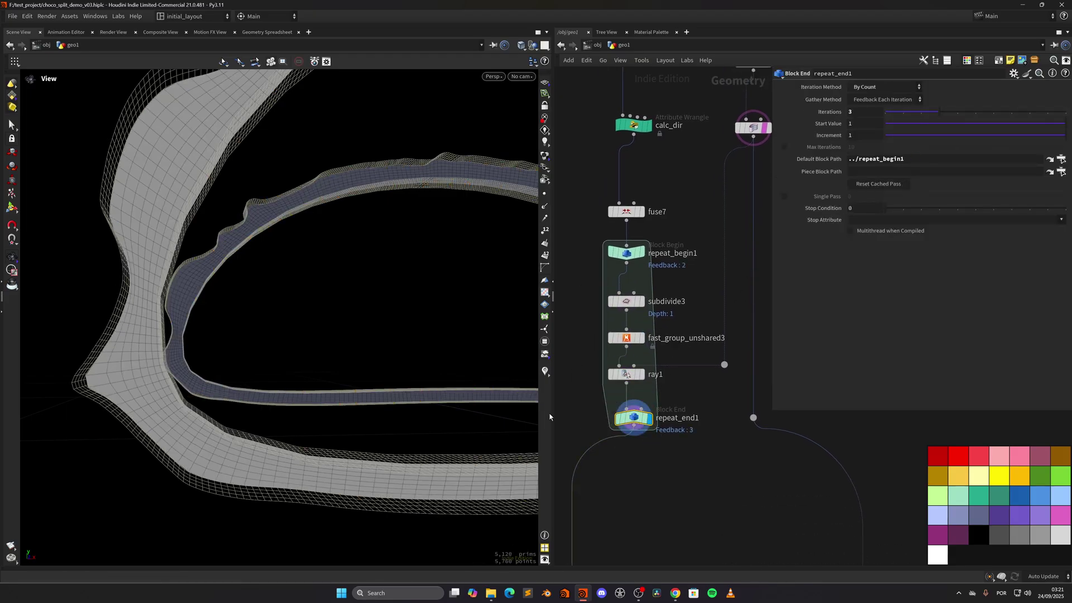
pyautogui.moveTo(140, 389)
pyautogui.mouseDown()
pyautogui.moveTo(158, 383)
pyautogui.moveTo(137, 378)
pyautogui.mouseUp()
# Make room above ray1 and insert an Attribute Blur node between fast_group_unshared3 and ray1.
pyautogui.moveTo(636, 418); pyautogui.dragTo(637, 491)
pyautogui.moveTo(633, 375); pyautogui.dragTo(633, 436)
pyautogui.moveTo(388, 359); pyautogui.dragTo(374, 409)
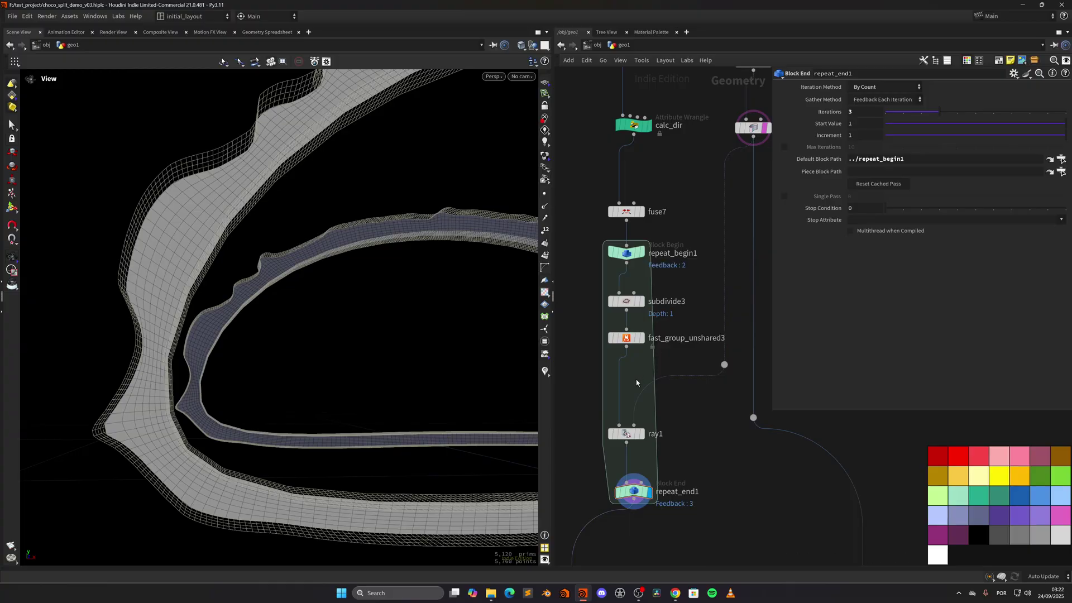
pyautogui.press('Tab')
pyautogui.write('attb')
pyautogui.press('Return')
pyautogui.click(636, 379)
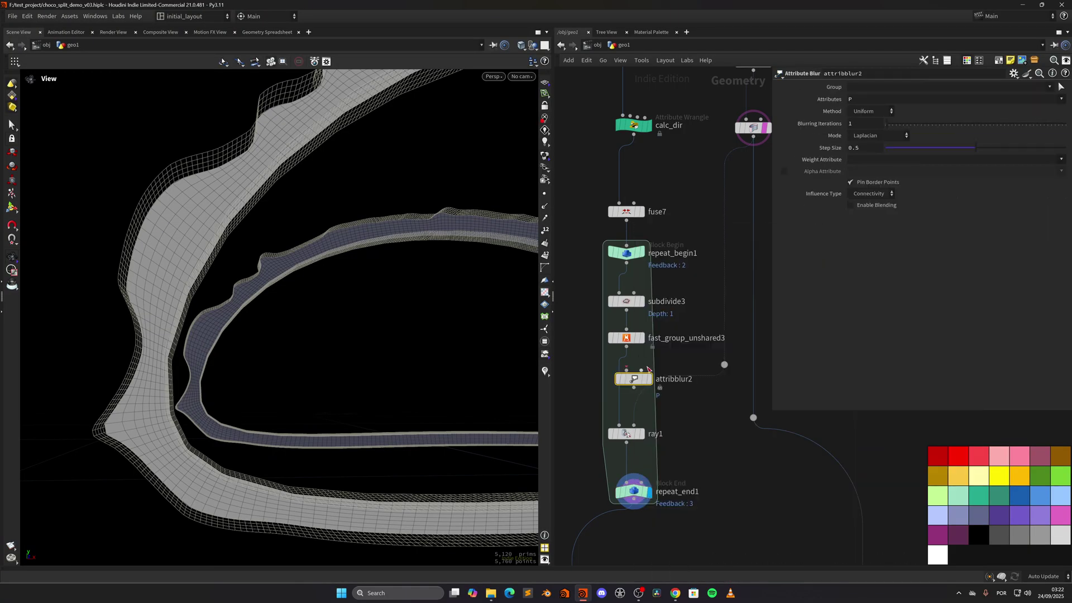
pyautogui.moveTo(637, 382); pyautogui.dragTo(622, 385)
# Set the Attribute Blur node above ray1 to blur the dir attribute instead of P.
pyautogui.moveTo(859, 100); pyautogui.dragTo(730, 112)
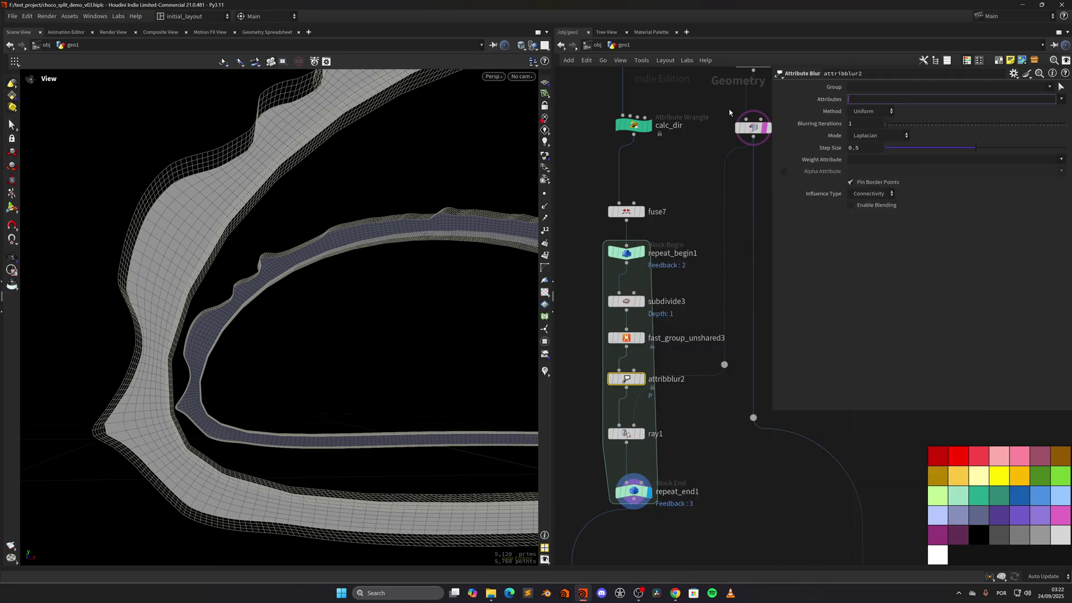
pyautogui.press('Return')
pyautogui.click(1061, 99)
pyautogui.click(1033, 123)
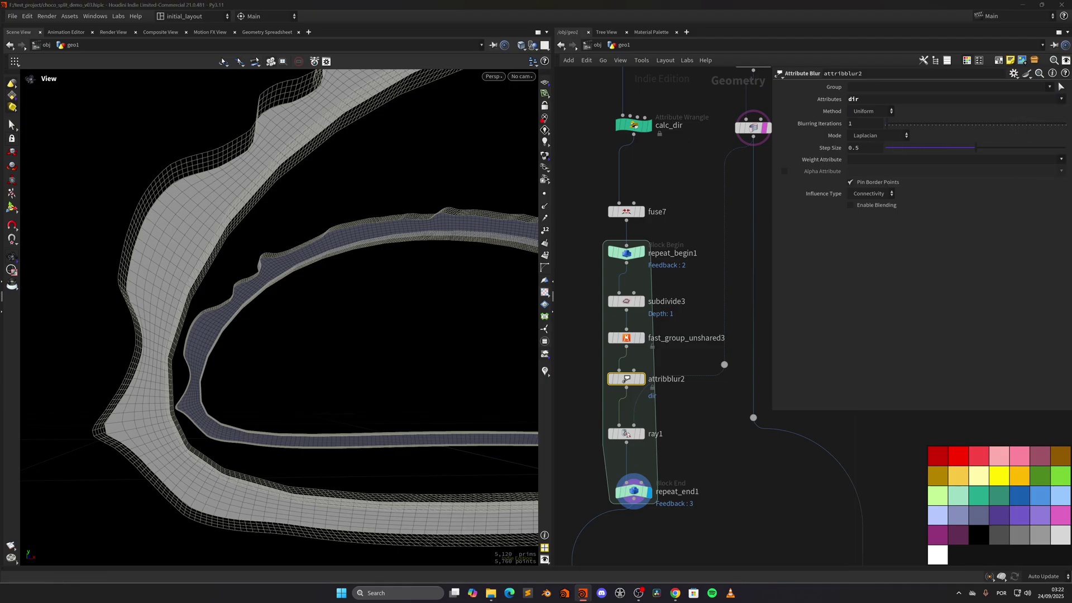
# Set the dir blur to 5 blurring iterations and turn off Pin Border Points.
pyautogui.moveTo(859, 124); pyautogui.dragTo(708, 144)
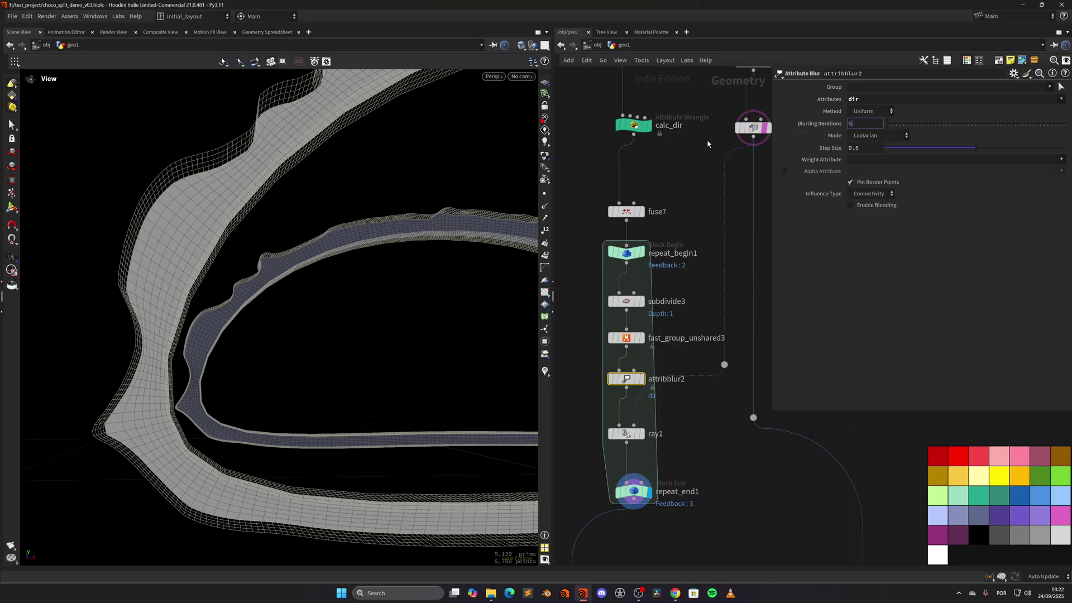
pyautogui.press('Return')
pyautogui.click(885, 185)
pyautogui.click(887, 184)
pyautogui.moveTo(150, 419); pyautogui.dragTo(108, 433)
pyautogui.scroll(-3, 668, 403)
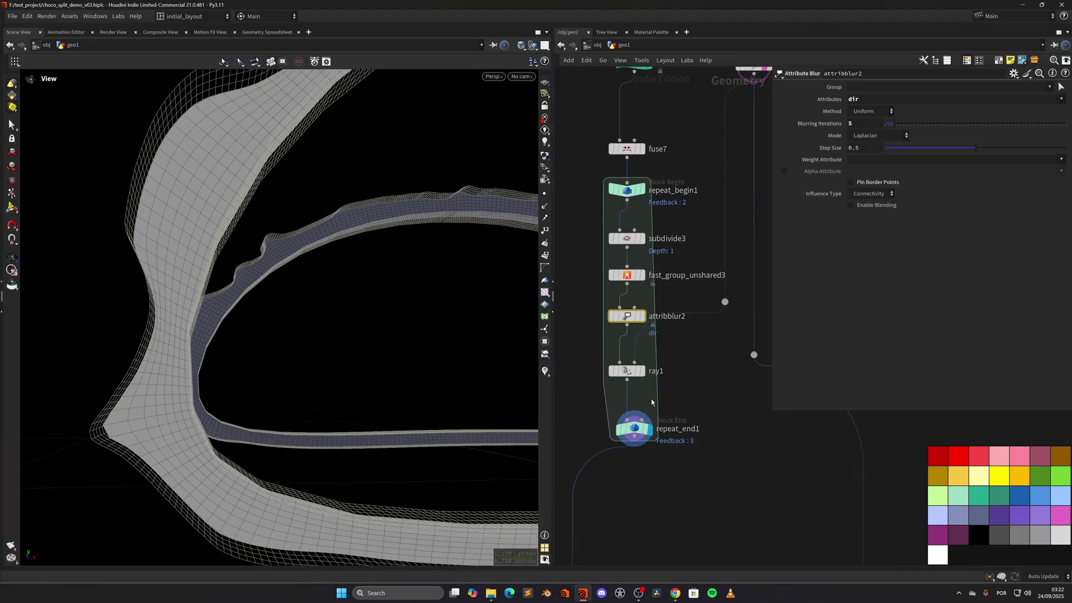
# Set repeat_end1 to 4 iterations and inspect the denser strips.
pyautogui.moveTo(275, 399); pyautogui.dragTo(230, 334)
pyautogui.scroll(3, 352, 345)
pyautogui.moveTo(699, 458); pyautogui.dragTo(576, 408)
pyautogui.moveTo(865, 113); pyautogui.dragTo(747, 138)
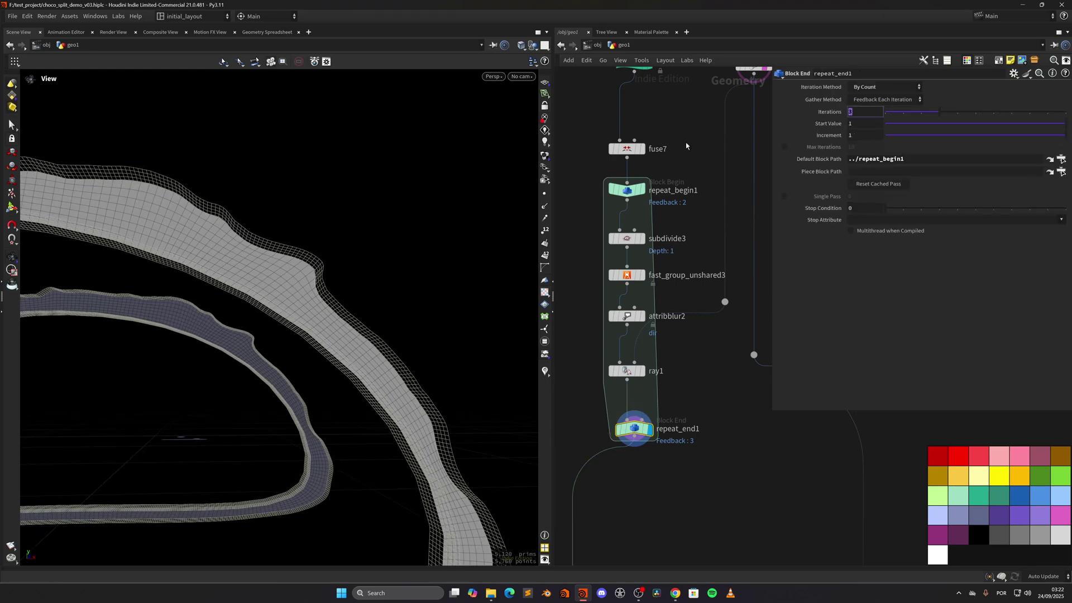
pyautogui.press('Return')
pyautogui.moveTo(404, 453); pyautogui.dragTo(361, 441)
pyautogui.press('g')
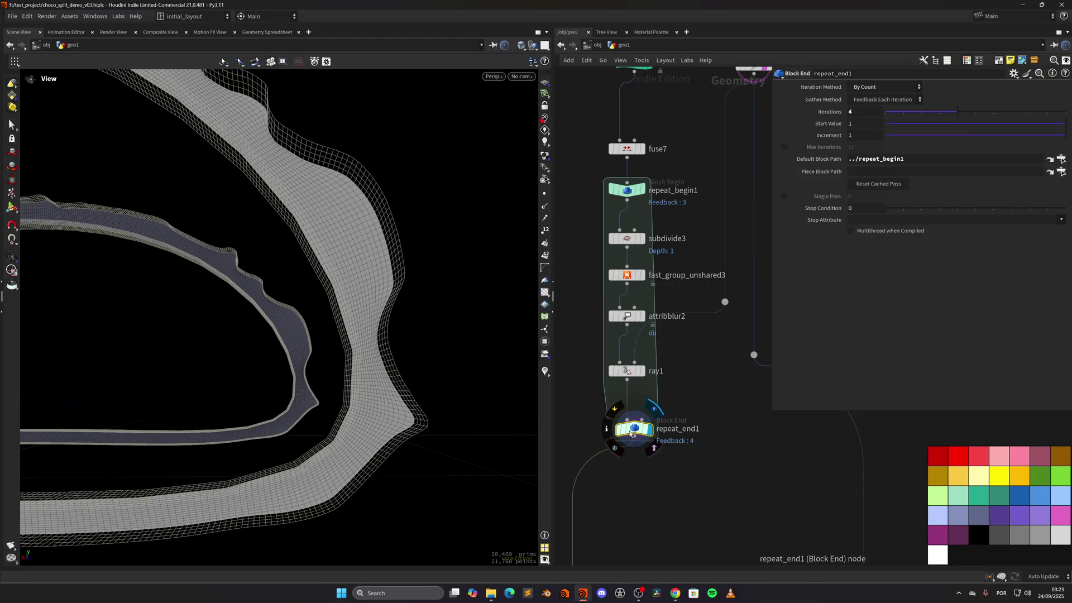
# Insert a second Attribute Blur node between ray1 and repeat_end1.
pyautogui.moveTo(634, 428); pyautogui.dragTo(635, 495)
pyautogui.press('Tab')
pyautogui.write('attb')
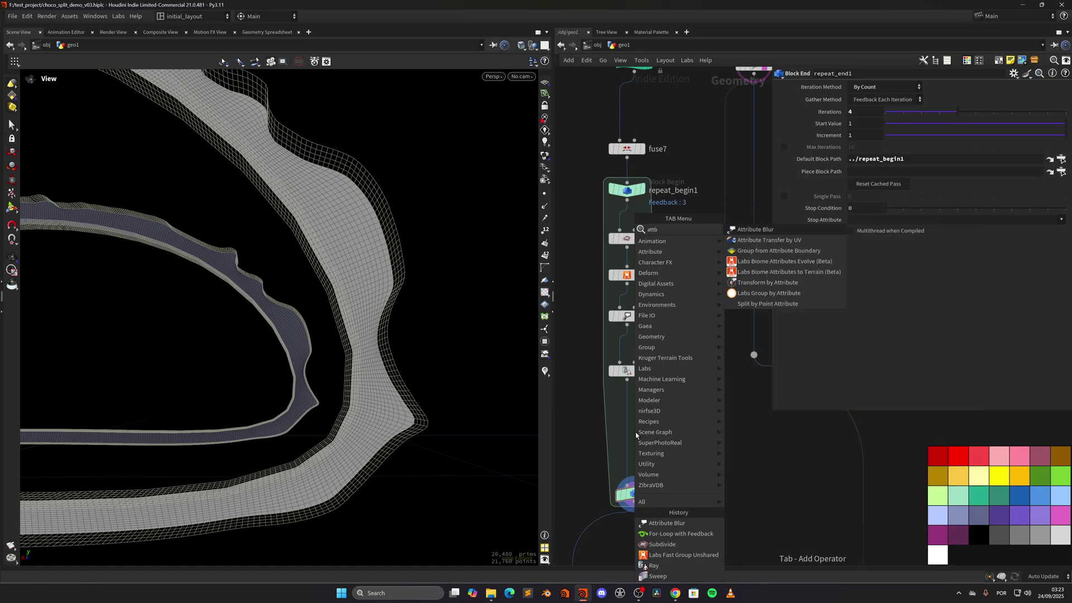
pyautogui.press('Return')
pyautogui.click(635, 433)
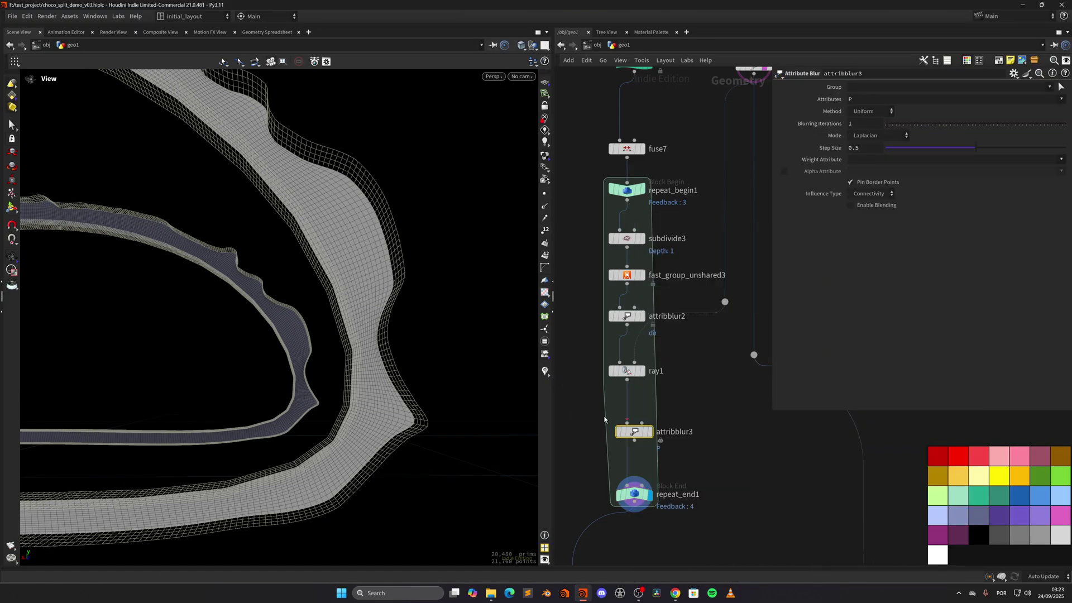
pyautogui.moveTo(631, 433); pyautogui.dragTo(625, 439)
pyautogui.click(648, 420)
pyautogui.click(653, 476)
# Set the position blur below ray1 to 100 blurring iterations with the Edge Length method.
pyautogui.click(877, 124)
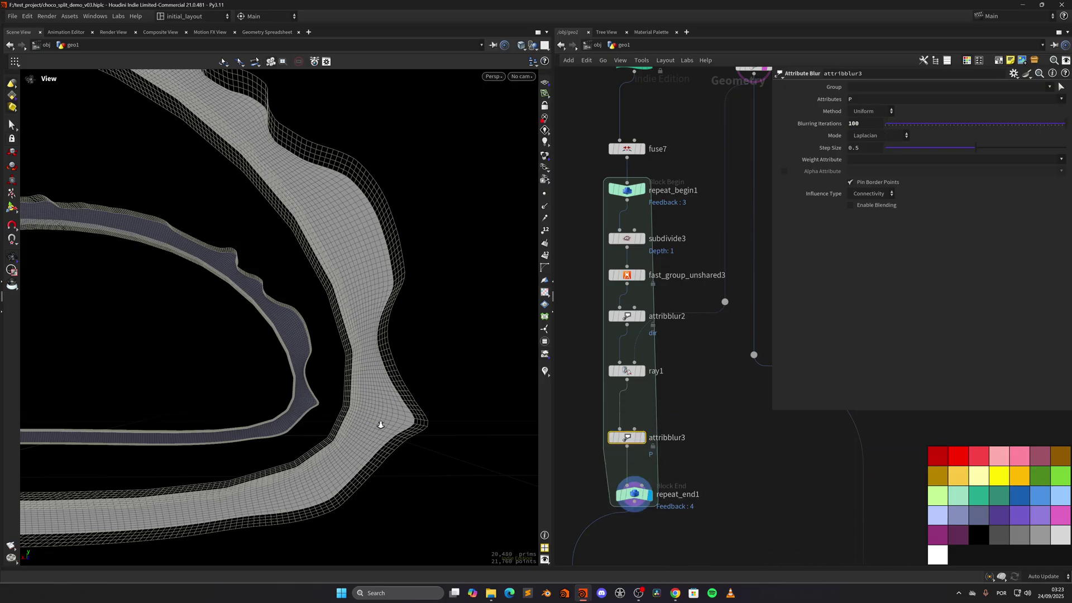
pyautogui.press('Return')
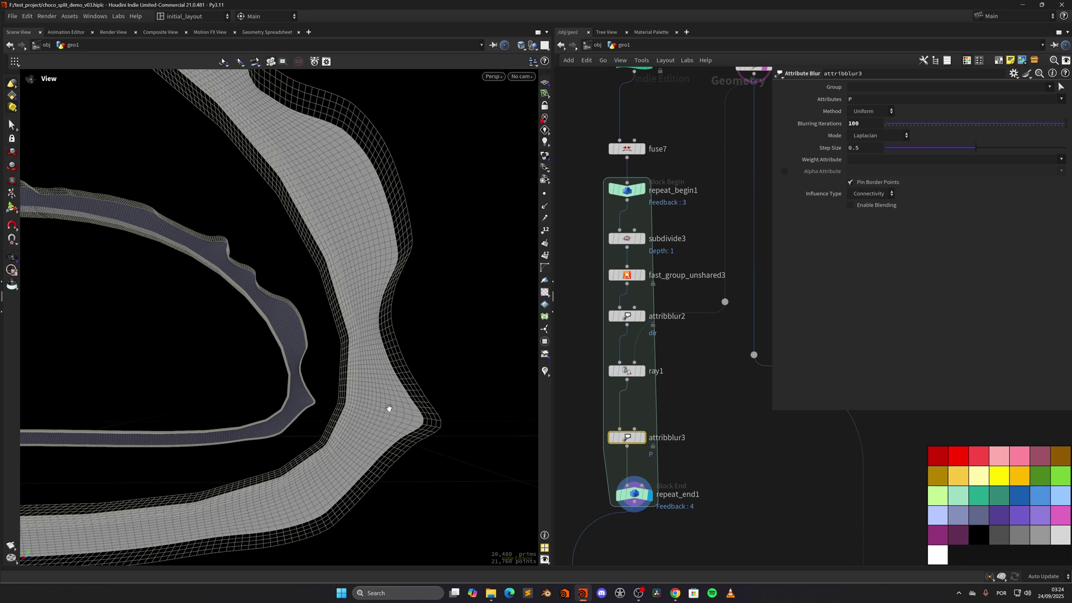
pyautogui.click(872, 111)
pyautogui.click(868, 123)
# Inspect the smoothed strip mesh along its jagged edges and save the scene.
pyautogui.scroll(4, 394, 400)
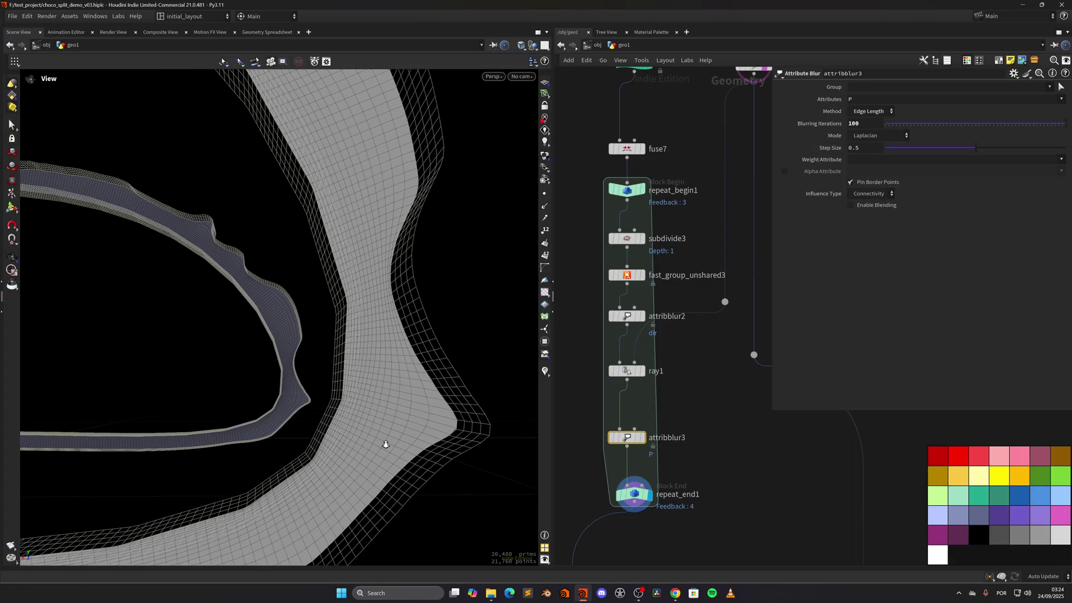
pyautogui.moveTo(394, 441); pyautogui.dragTo(329, 384)
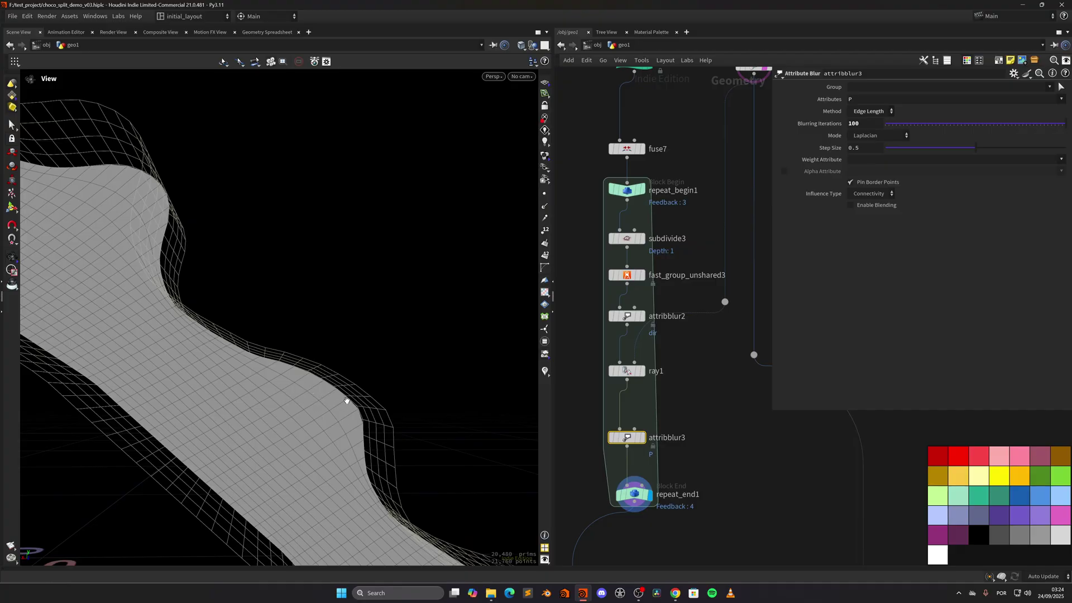
pyautogui.scroll(4, 336, 403)
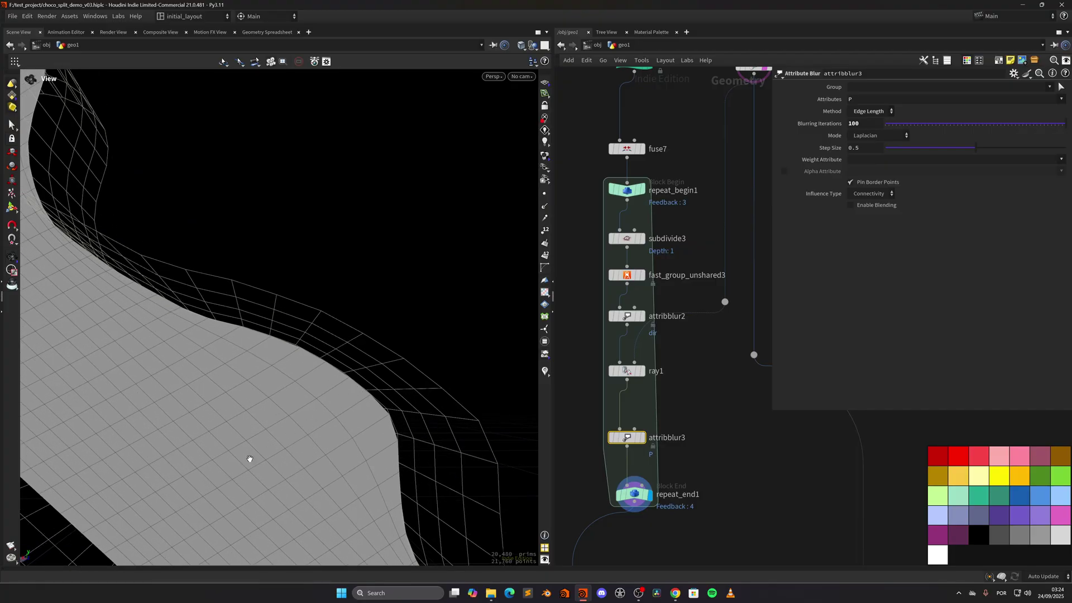
pyautogui.moveTo(345, 428)
pyautogui.mouseDown()
pyautogui.moveTo(220, 407)
pyautogui.moveTo(232, 372)
pyautogui.moveTo(95, 412)
pyautogui.moveTo(158, 433)
pyautogui.moveTo(235, 311)
pyautogui.moveTo(195, 396)
pyautogui.moveTo(235, 405)
pyautogui.moveTo(229, 391)
pyautogui.moveTo(191, 430)
pyautogui.moveTo(187, 410)
pyautogui.mouseUp()
pyautogui.hotkey('ctrl', 's')
pyautogui.moveTo(311, 402); pyautogui.dragTo(333, 392)
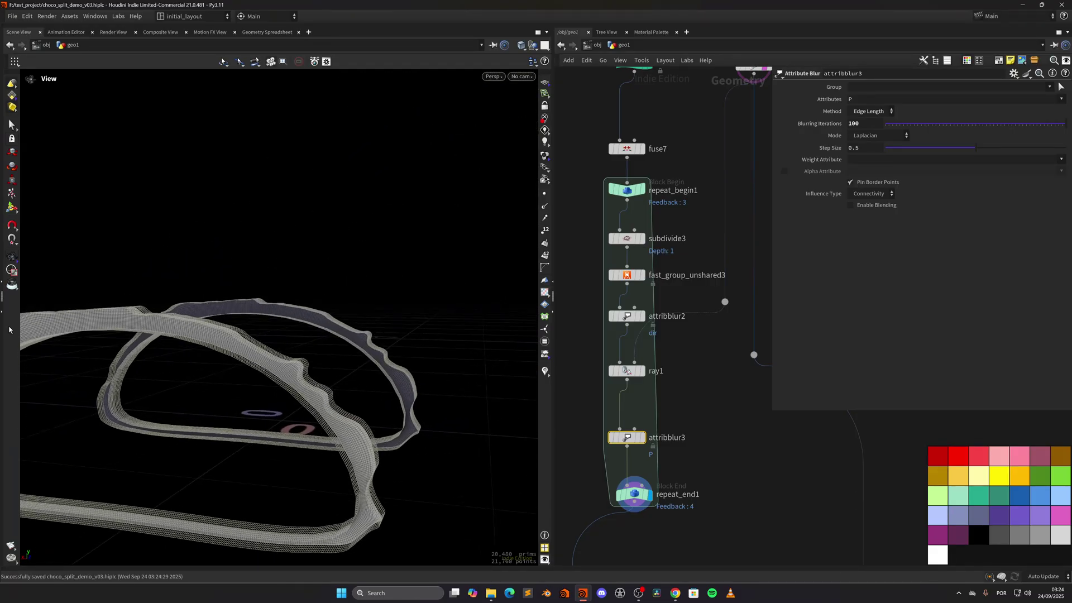
pyautogui.moveTo(370, 458); pyautogui.dragTo(361, 417)
pyautogui.scroll(4, 306, 402)
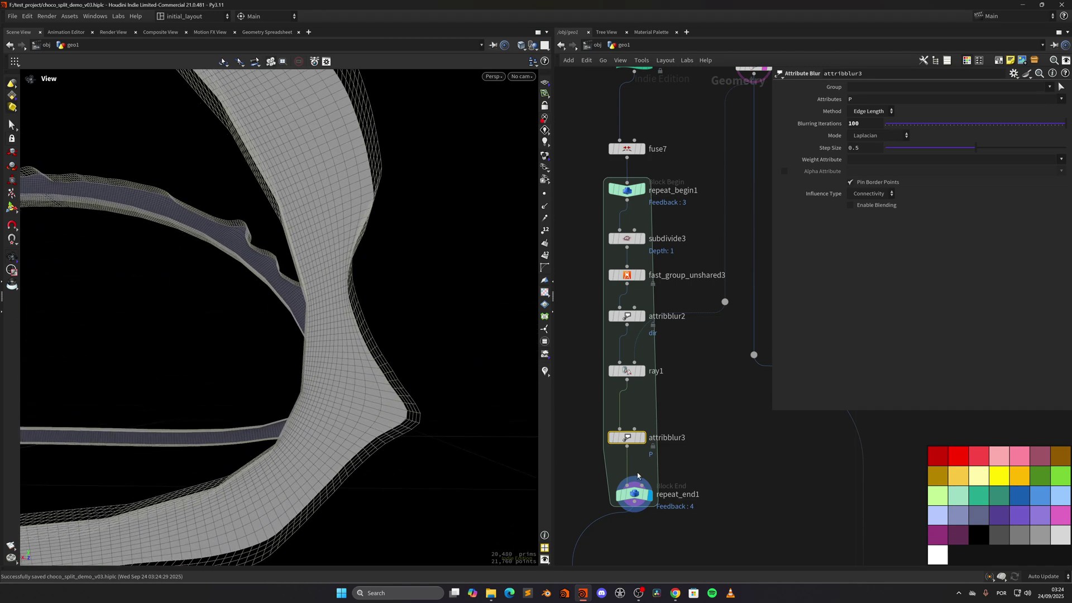
# Insert a Surface Deform node into the network directly after repeat_end1, ahead of pack3.
pyautogui.click(634, 494)
pyautogui.moveTo(957, 113)
pyautogui.mouseDown()
pyautogui.moveTo(920, 114)
pyautogui.moveTo(984, 116)
pyautogui.moveTo(953, 118)
pyautogui.mouseUp()
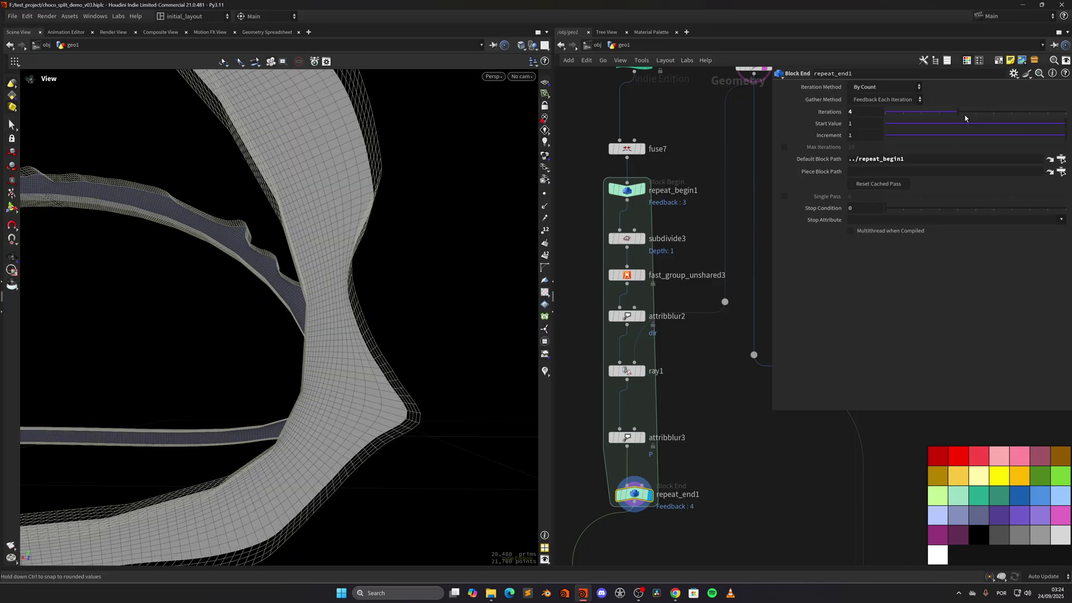
pyautogui.moveTo(421, 371); pyautogui.dragTo(421, 406)
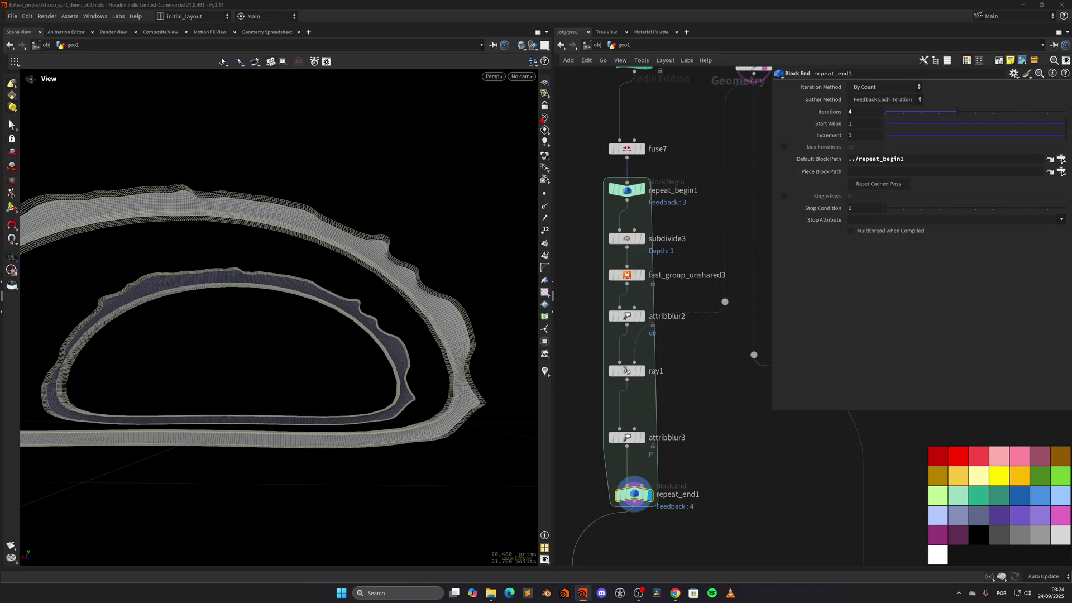
pyautogui.scroll(-5, 665, 425)
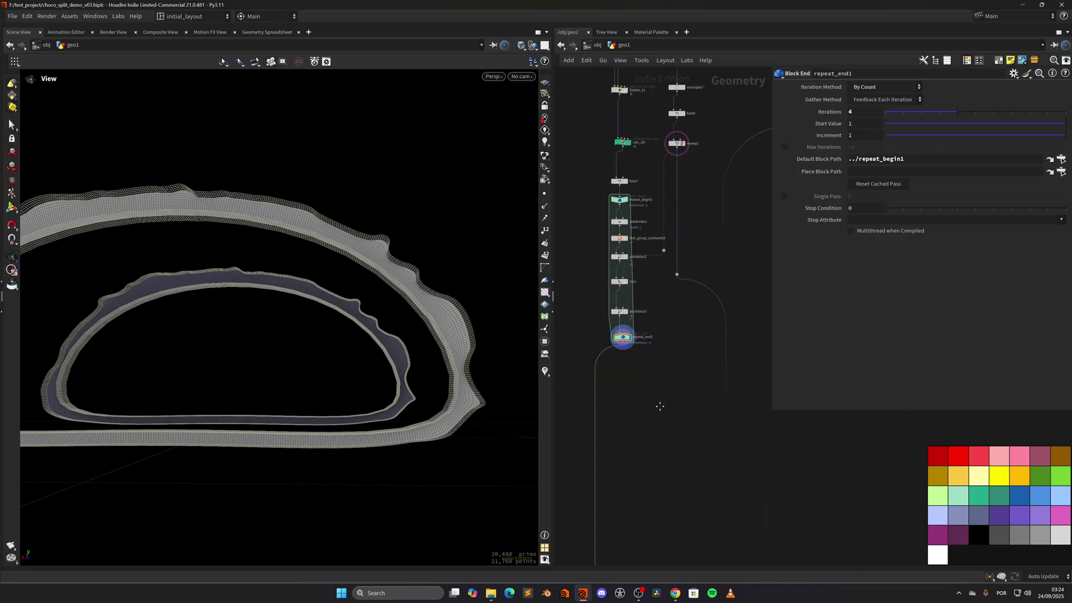
pyautogui.press('Tab')
pyautogui.write('surf')
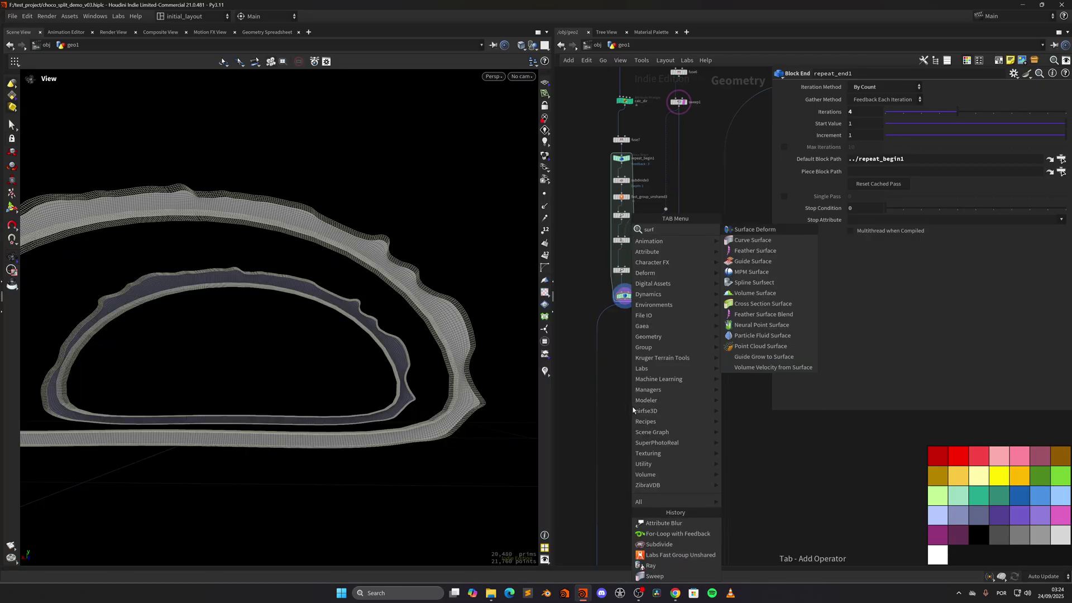
pyautogui.press('Return')
pyautogui.click(896, 154)
pyautogui.moveTo(632, 412); pyautogui.dragTo(609, 436)
# Trace the network upstream and examine the null12 and flatten_z outputs as candidate deformer geometry.
pyautogui.moveTo(700, 126); pyautogui.dragTo(631, 324, button='middle')
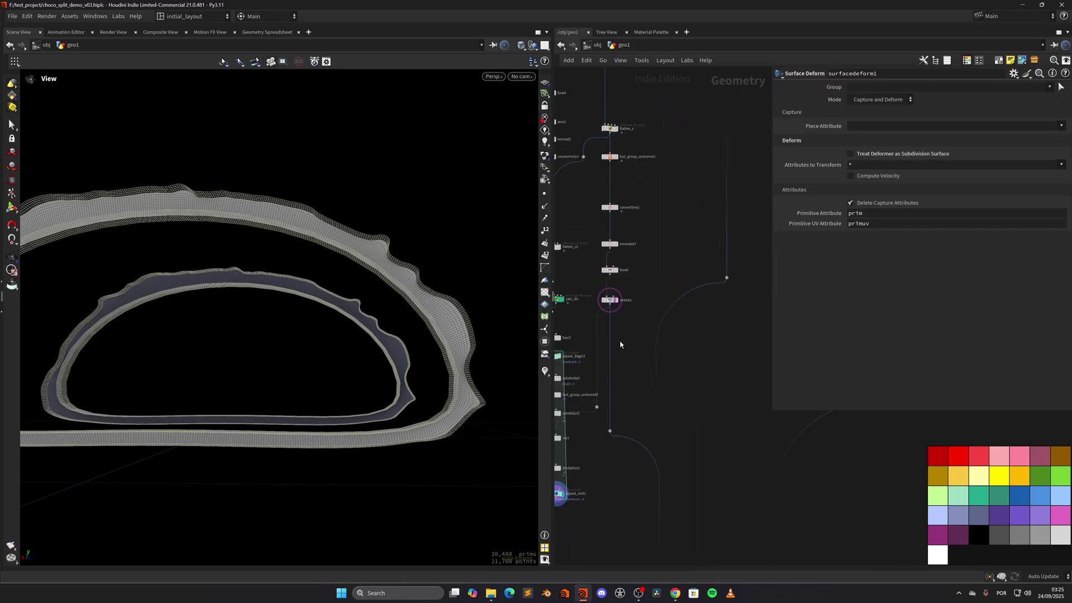
pyautogui.scroll(-8, 636, 304)
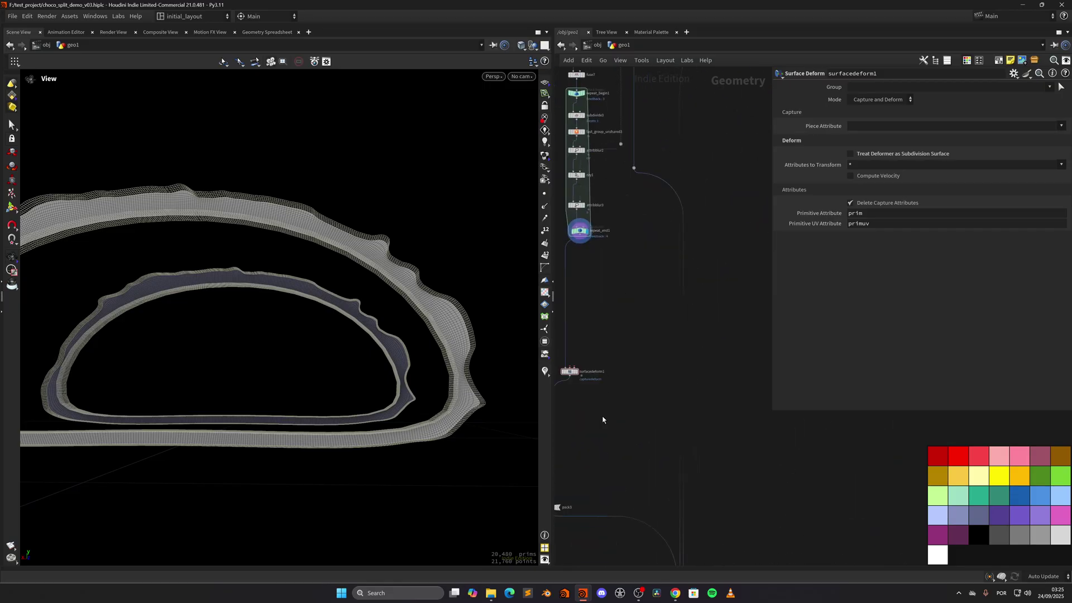
pyautogui.scroll(3, 618, 330)
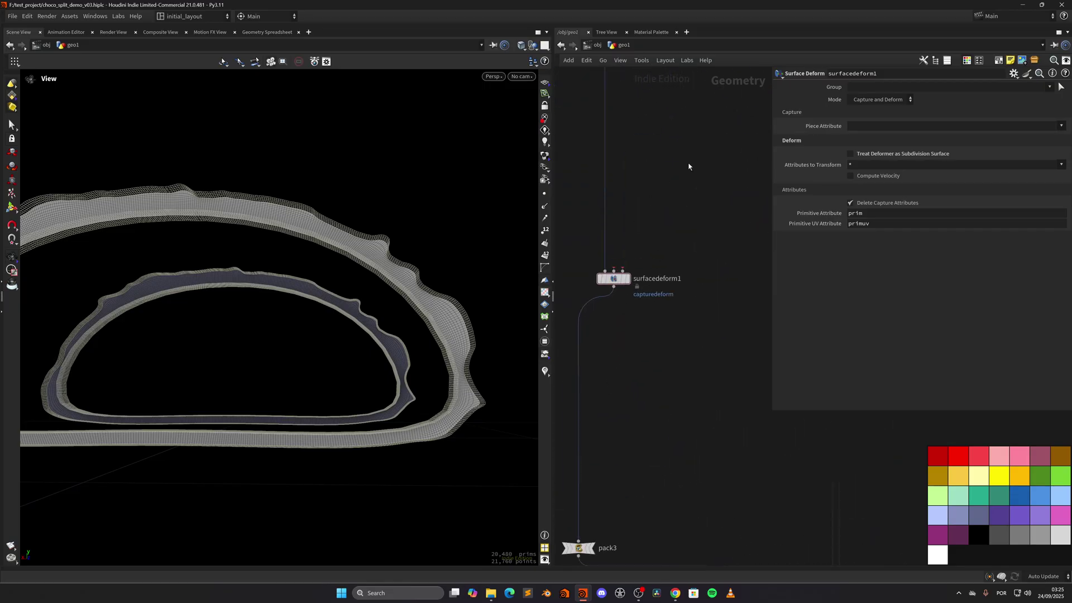
pyautogui.scroll(-3, 691, 170)
pyautogui.moveTo(711, 129); pyautogui.dragTo(668, 383, button='middle')
pyautogui.moveTo(693, 162); pyautogui.dragTo(648, 410, button='middle')
pyautogui.moveTo(679, 195); pyautogui.dragTo(634, 393, button='middle')
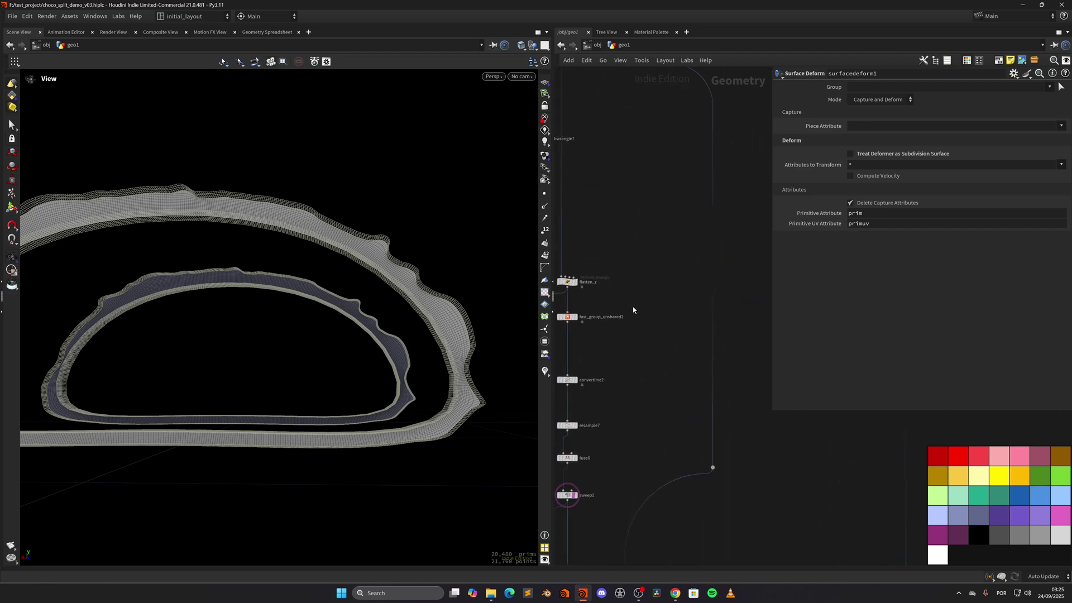
pyautogui.moveTo(641, 330); pyautogui.dragTo(659, 407, button='middle')
pyautogui.moveTo(613, 232); pyautogui.dragTo(635, 445, button='middle')
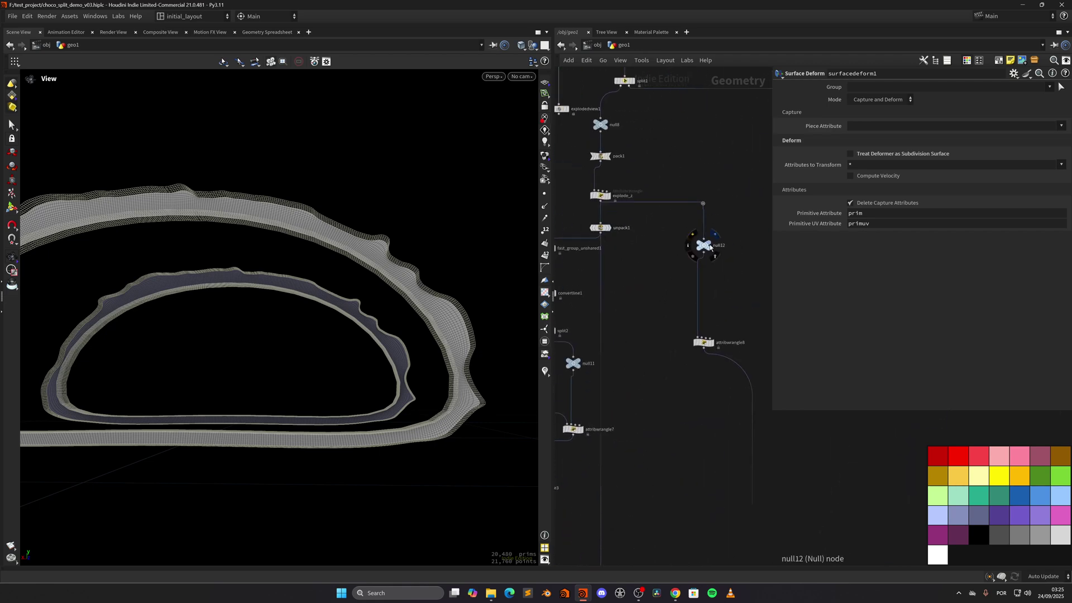
pyautogui.click(715, 242)
pyautogui.moveTo(418, 297); pyautogui.dragTo(335, 304)
pyautogui.moveTo(630, 490); pyautogui.dragTo(648, 335, button='middle')
pyautogui.moveTo(655, 468); pyautogui.dragTo(663, 360, button='middle')
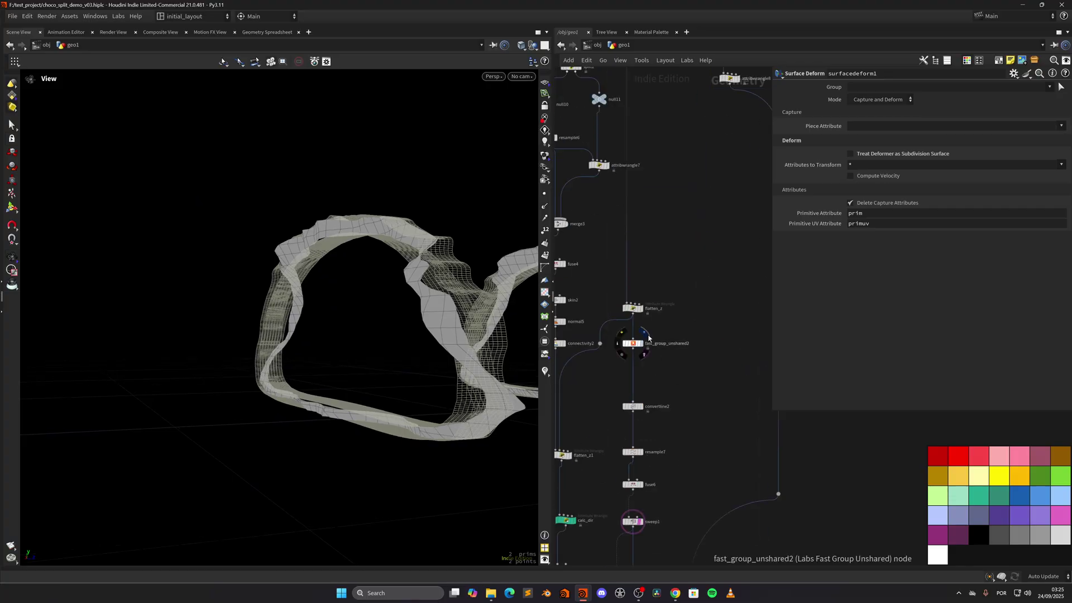
pyautogui.click(641, 309)
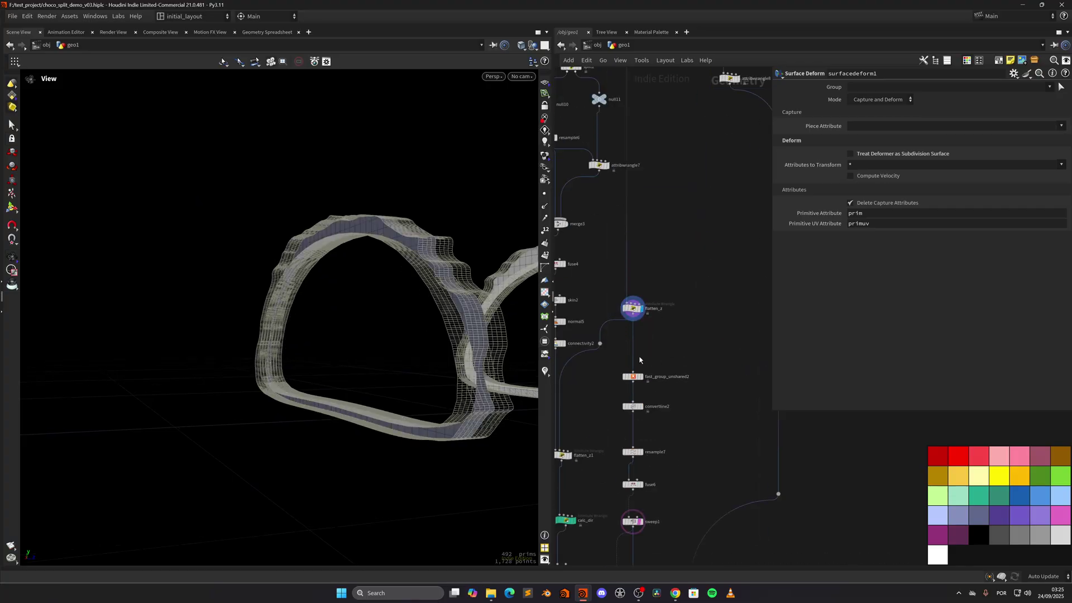
# Insert a Null node between flatten_z and fast_group_unshared2.
pyautogui.press('Tab')
pyautogui.write('null')
pyautogui.press('Return')
pyautogui.click(642, 345)
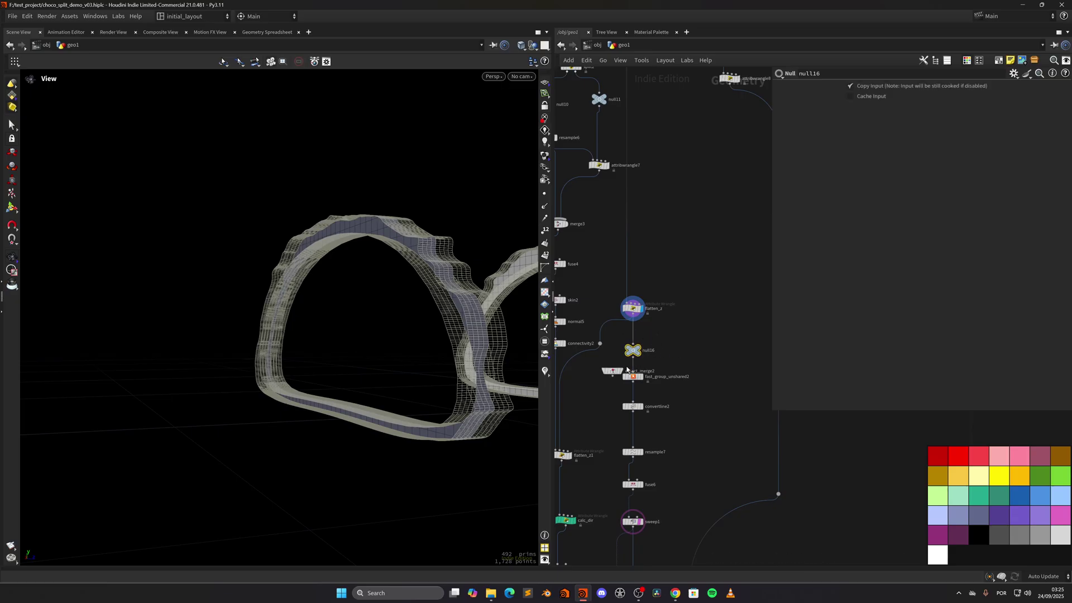
# Move the Object Merge that references null16 down to surfacedeform1 and wire it into the second input.
pyautogui.click(614, 373)
pyautogui.hotkey('ctrl', 'x')
pyautogui.scroll(-4, 676, 409)
pyautogui.moveTo(674, 430); pyautogui.dragTo(667, 206, button='middle')
pyautogui.moveTo(649, 462); pyautogui.dragTo(647, 256, button='middle')
pyautogui.scroll(6, 613, 350)
pyautogui.moveTo(634, 111); pyautogui.dragTo(638, 313, button='middle')
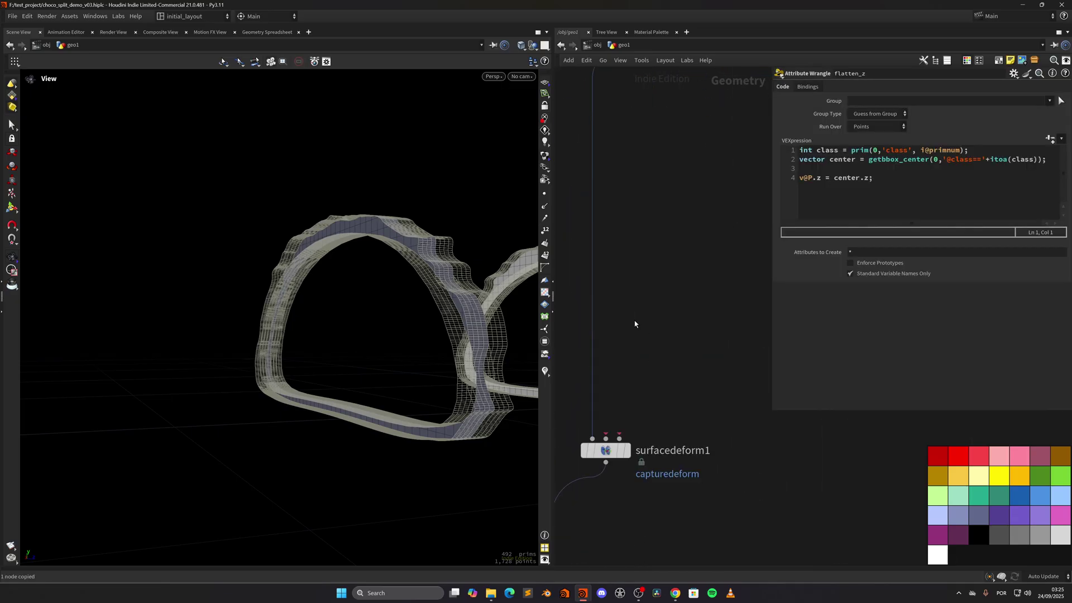
pyautogui.hotkey('ctrl', 'v')
pyautogui.moveTo(633, 334); pyautogui.dragTo(607, 436)
# Create an Object Merge referencing null12, the exploded geometry's Null, and cut it for placement elsewhere.
pyautogui.scroll(-4, 726, 273)
pyautogui.moveTo(731, 265); pyautogui.dragTo(609, 492, button='middle')
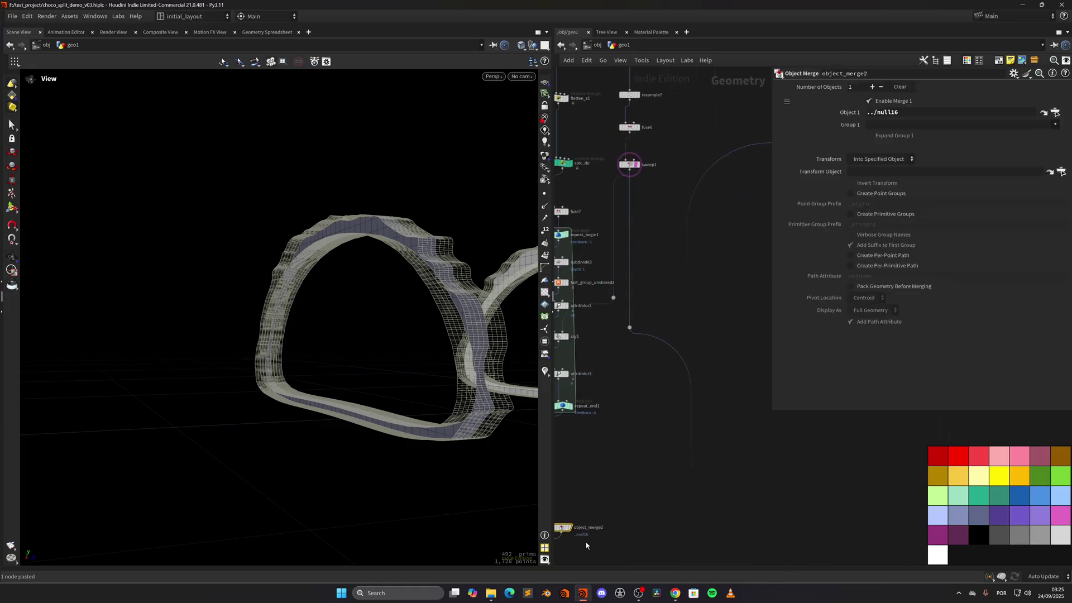
pyautogui.scroll(-4, 643, 461)
pyautogui.moveTo(726, 84); pyautogui.dragTo(675, 475, button='middle')
pyautogui.scroll(3, 658, 397)
pyautogui.click(662, 394)
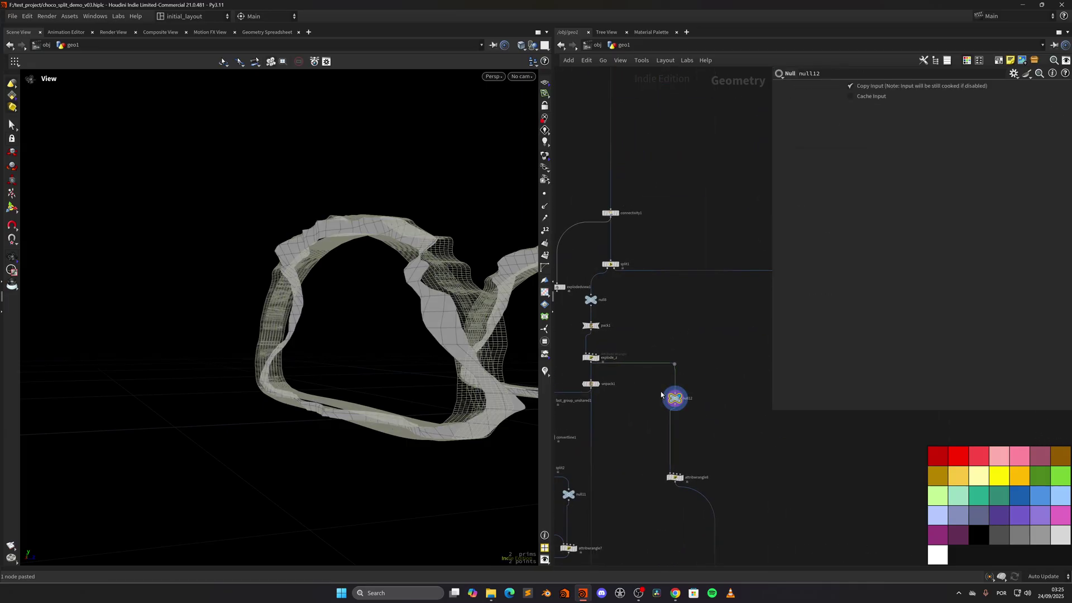
pyautogui.click(657, 415)
pyautogui.hotkey('ctrl', 'x')
# Paste the null12 Object Merge beside surfacedeform1 and wire it into the third input.
pyautogui.scroll(-3, 648, 454)
pyautogui.moveTo(648, 520); pyautogui.dragTo(654, 307, button='middle')
pyautogui.moveTo(645, 553); pyautogui.dragTo(667, 313, button='middle')
pyautogui.moveTo(642, 509); pyautogui.dragTo(649, 433, button='middle')
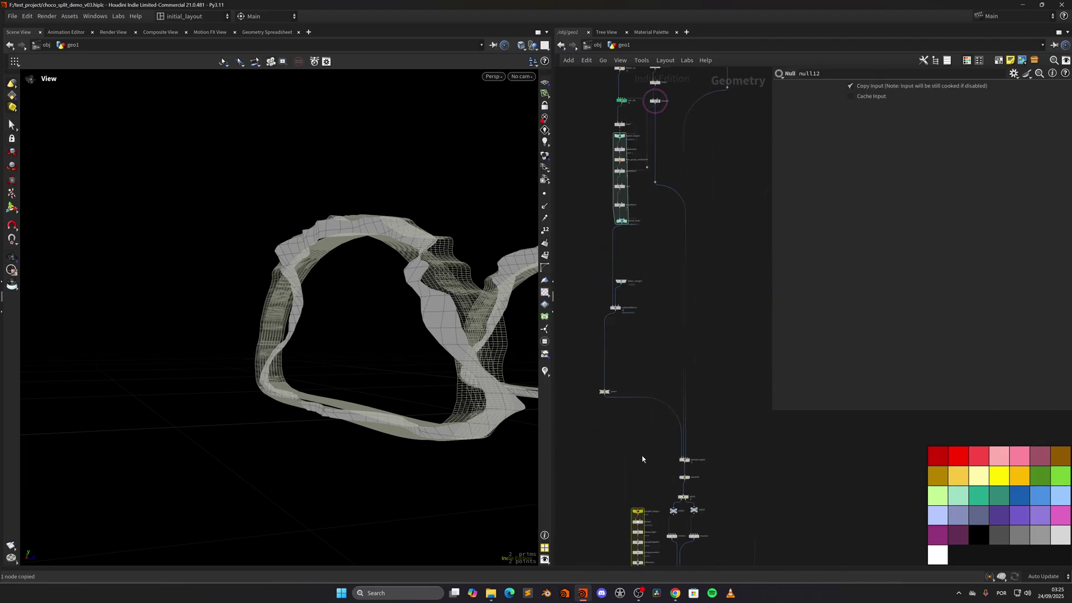
pyautogui.scroll(5, 652, 380)
pyautogui.hotkey('ctrl', 'shift', 'v')
pyautogui.moveTo(656, 394); pyautogui.dragTo(600, 424)
pyautogui.moveTo(644, 231); pyautogui.dragTo(656, 296, button='middle')
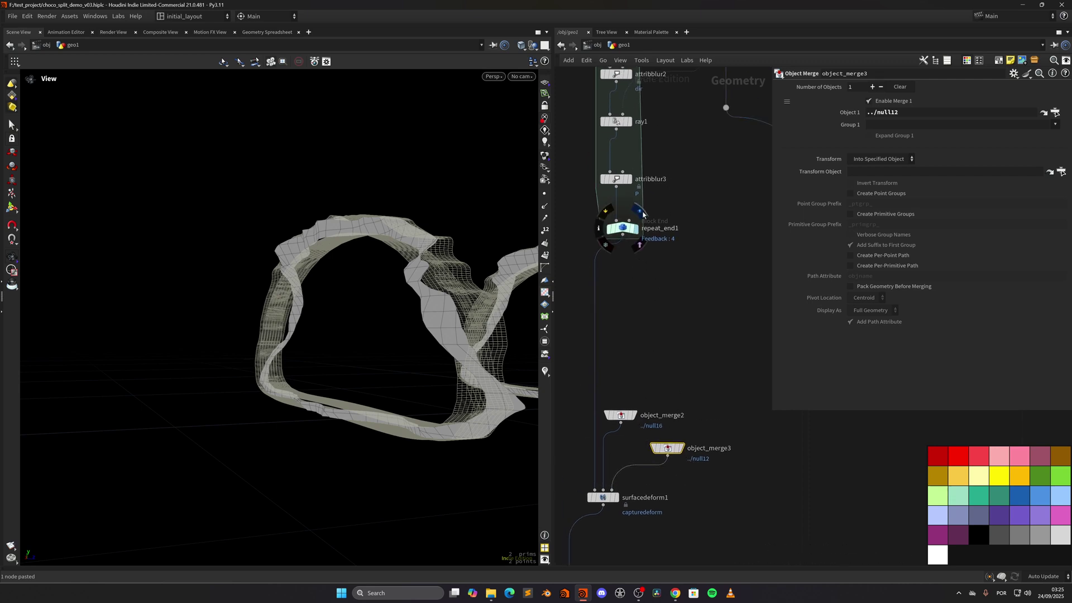
# Compare the repeat_end1 strips with both Object Merge outputs and examine the surfacedeform1 result.
pyautogui.click(642, 211)
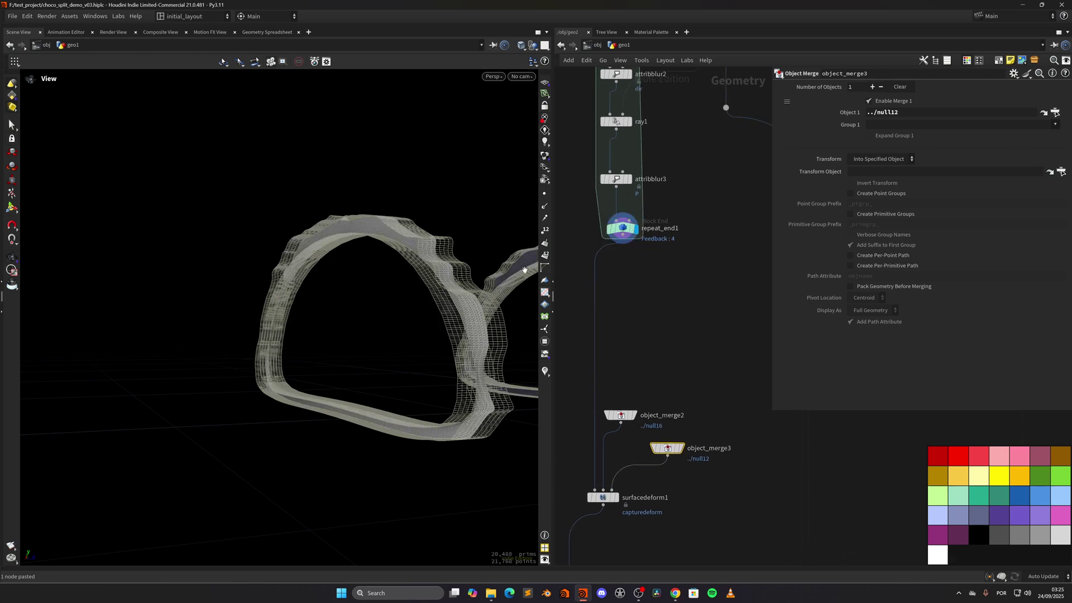
pyautogui.click(627, 228)
pyautogui.moveTo(487, 249); pyautogui.dragTo(263, 292)
pyautogui.moveTo(263, 292); pyautogui.dragTo(298, 297, button='right')
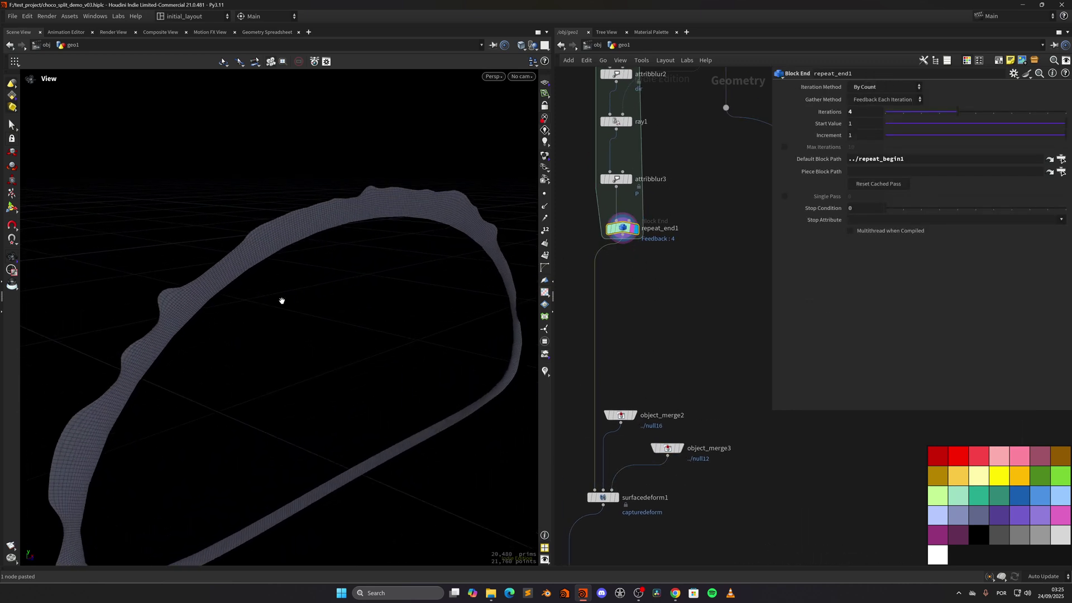
pyautogui.click(633, 416)
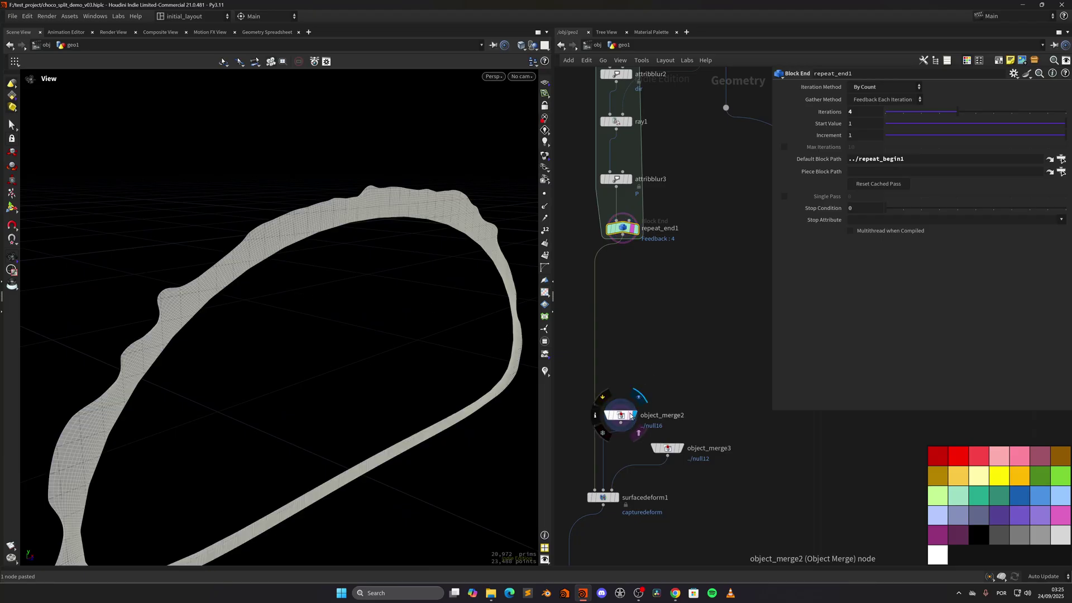
pyautogui.click(680, 449)
pyautogui.click(639, 433)
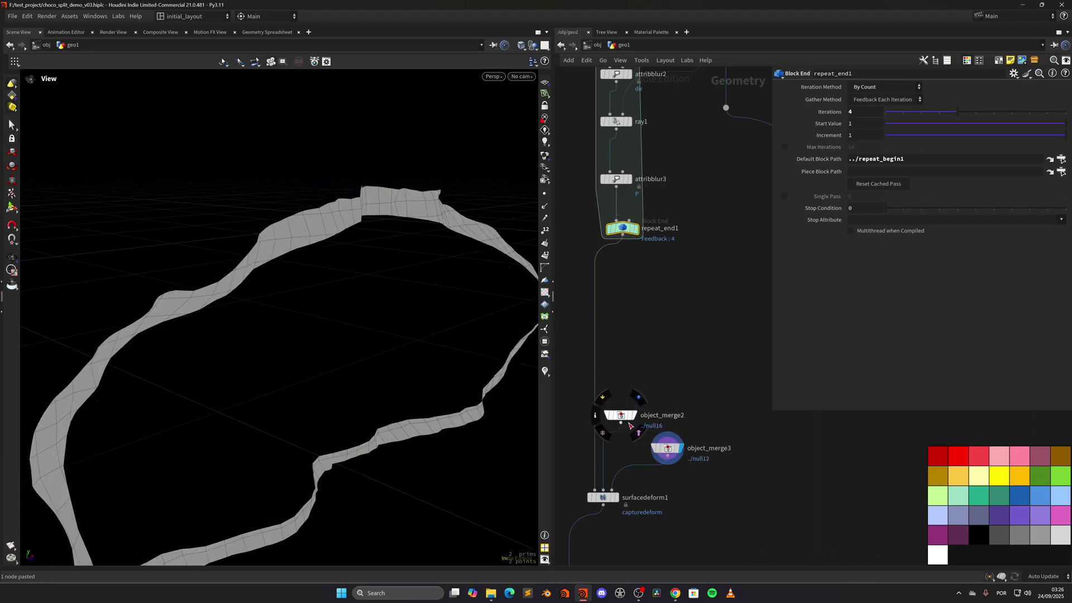
pyautogui.click(620, 479)
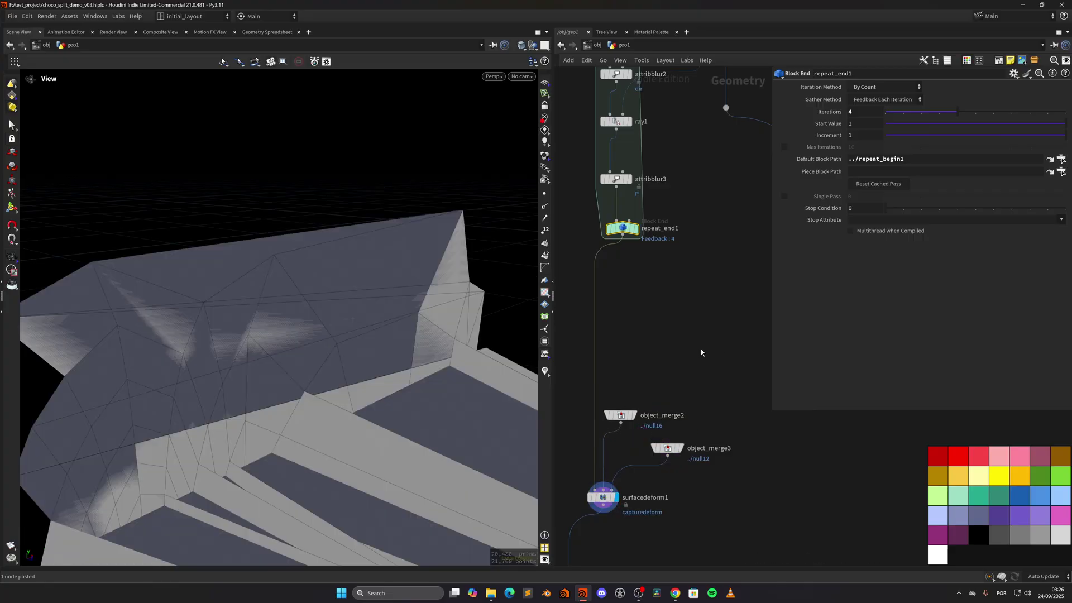
pyautogui.moveTo(363, 378); pyautogui.dragTo(476, 394)
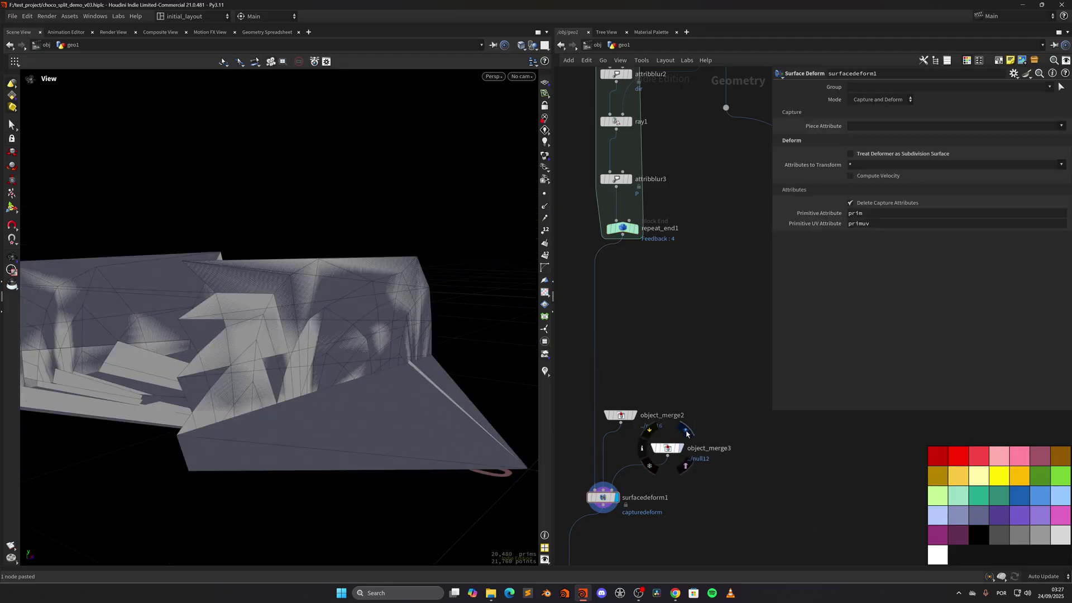
# Display object_merge3 with wireframe shading, and insert a copied Null between the unpack node and flatten_z.
pyautogui.click(681, 448)
pyautogui.hotkey('shift', 'w')
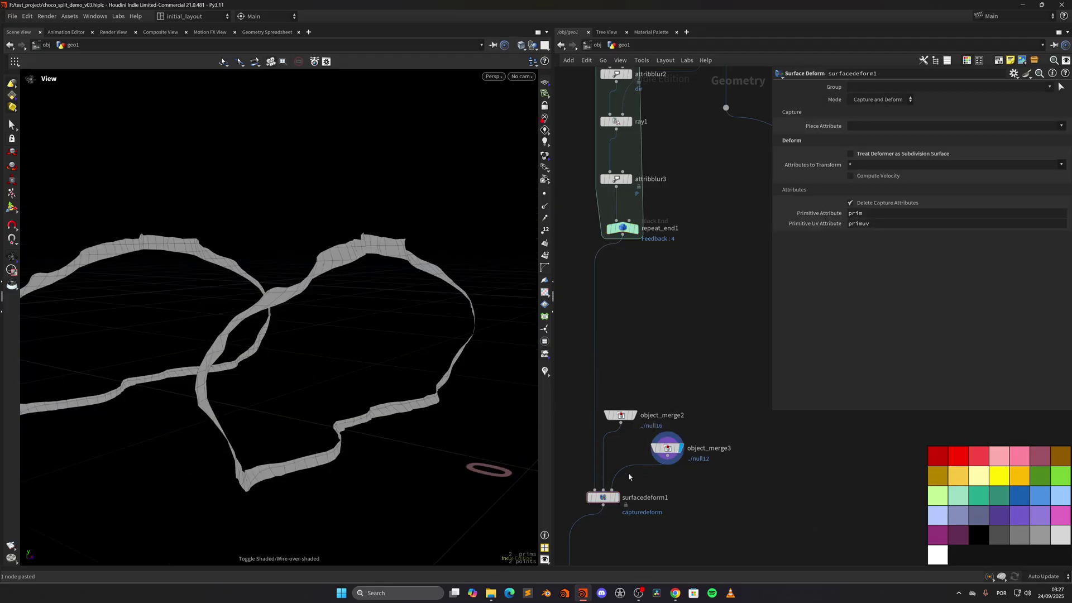
pyautogui.scroll(-5, 670, 334)
pyautogui.moveTo(718, 162); pyautogui.dragTo(639, 366, button='middle')
pyautogui.moveTo(657, 143); pyautogui.dragTo(644, 410, button='middle')
pyautogui.scroll(2, 641, 316)
pyautogui.moveTo(611, 353); pyautogui.dragTo(654, 314, button='middle')
pyautogui.keyDown('alt'); pyautogui.moveTo(702, 244); pyautogui.dragTo(645, 299); pyautogui.keyUp('alt')
pyautogui.click(628, 350)
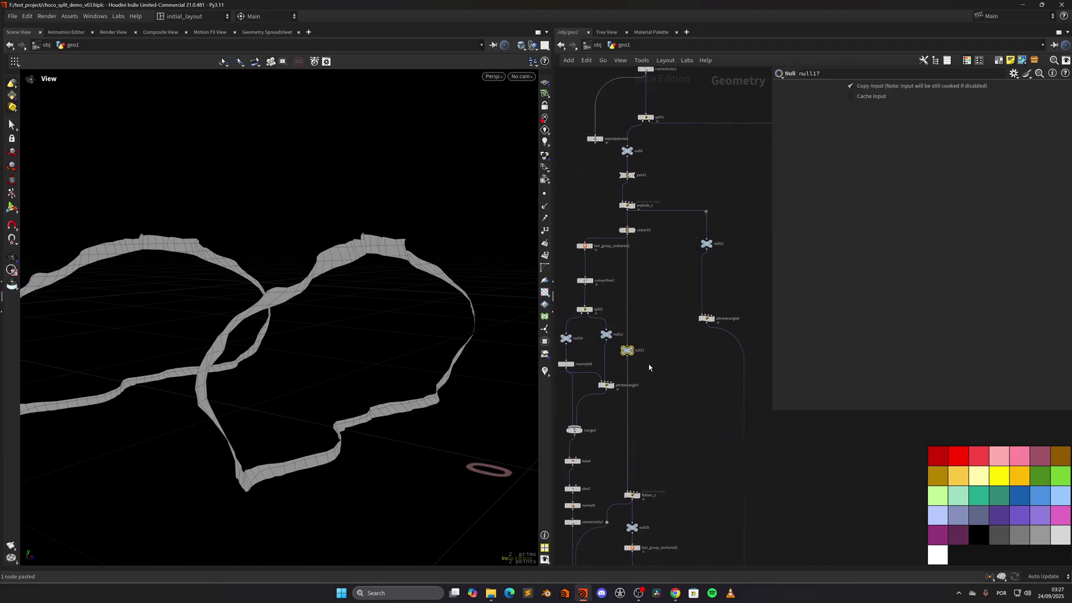
# Point object_merge3 at ../null17 as its source object.
pyautogui.moveTo(641, 367)
pyautogui.mouseDown(button='right')
pyautogui.moveTo(686, 350)
pyautogui.moveTo(637, 380)
pyautogui.mouseUp(button='right')
pyautogui.moveTo(663, 440); pyautogui.dragTo(661, 190, button='middle')
pyautogui.moveTo(645, 553); pyautogui.dragTo(651, 395, button='middle')
pyautogui.scroll(3, 623, 468)
pyautogui.click(625, 459)
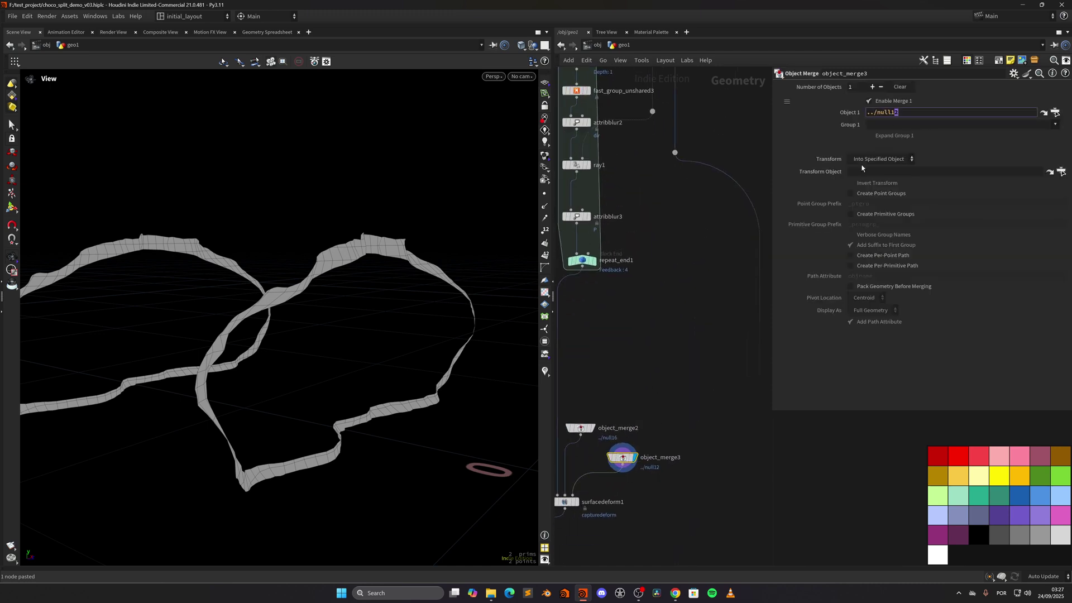
pyautogui.write('7')
pyautogui.press('Return')
# Display surfacedeform1, inspect the deformed strips along the broken edges, and save the scene.
pyautogui.moveTo(593, 475); pyautogui.dragTo(668, 389, button='middle')
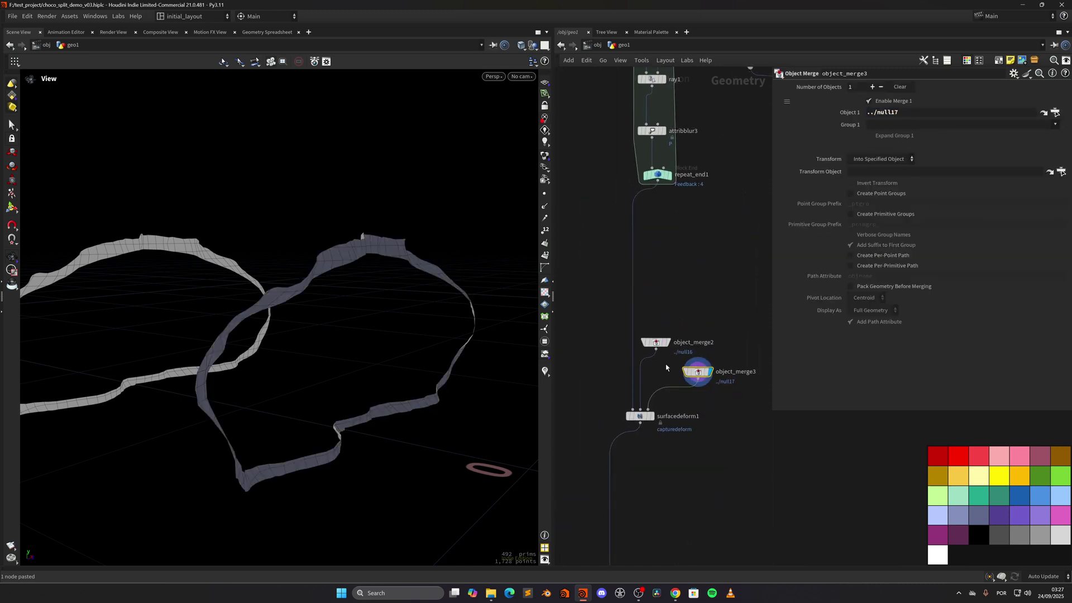
pyautogui.click(658, 403)
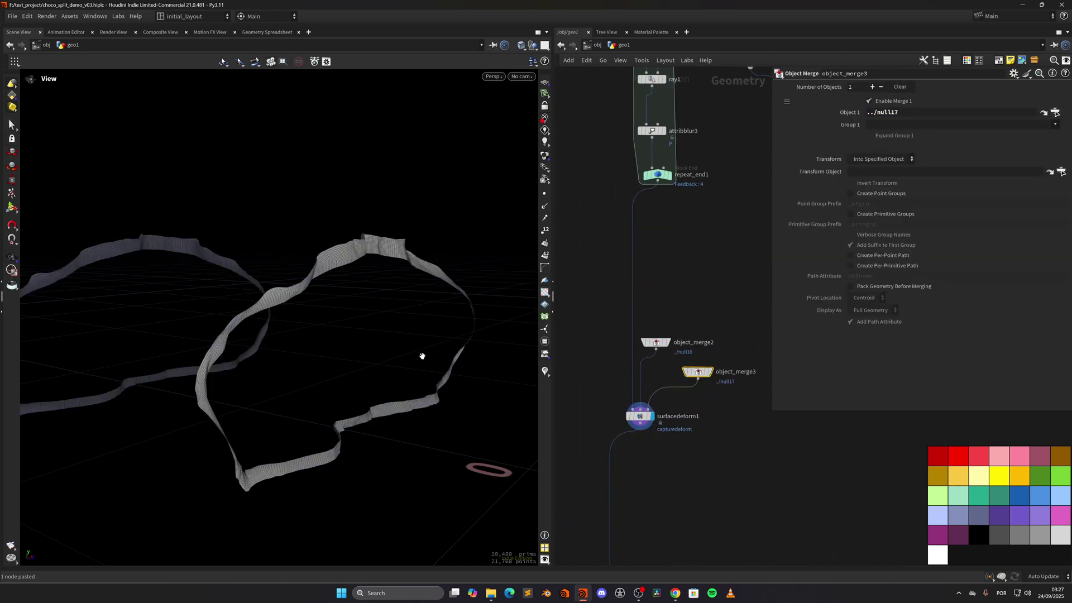
pyautogui.scroll(3, 268, 334)
pyautogui.moveTo(303, 340); pyautogui.dragTo(185, 361)
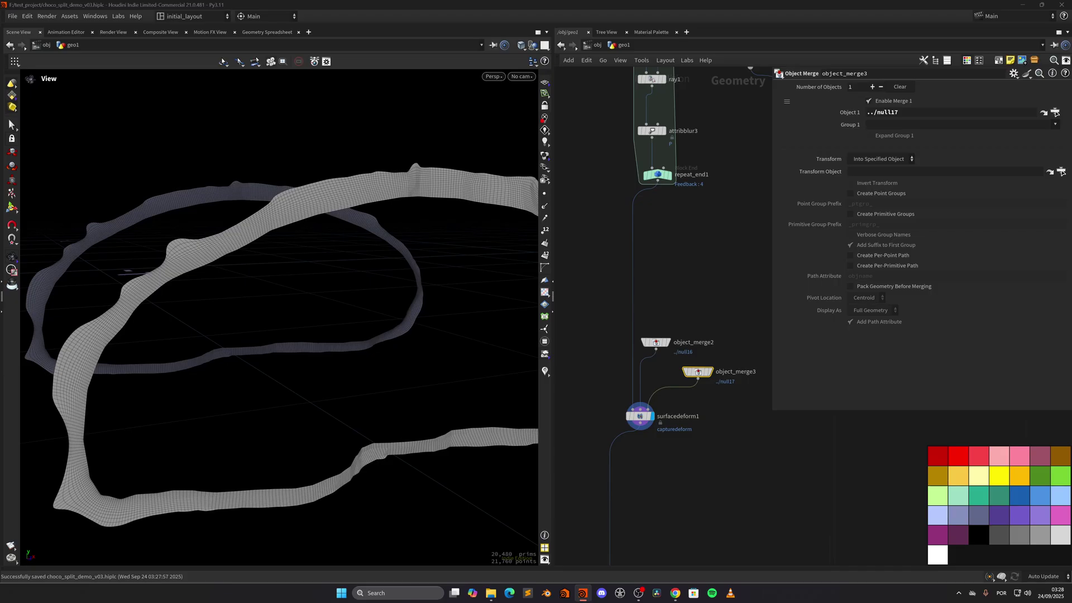
# Insert an Attribute Blur node on the wire below surfacedeform1 and display its output.
pyautogui.press('Tab')
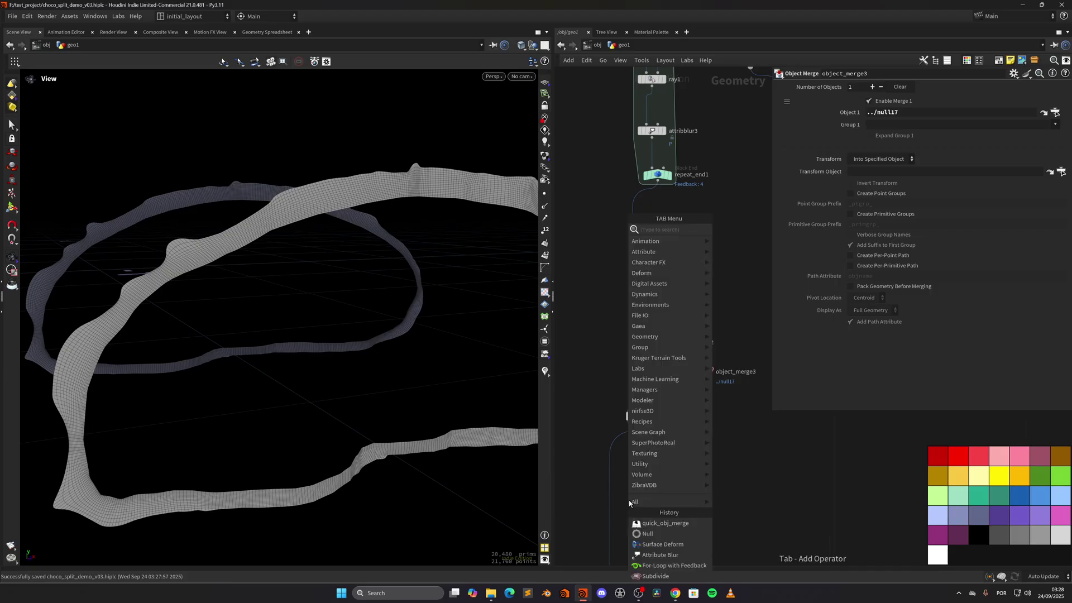
pyautogui.write('attribblur')
pyautogui.press('Return')
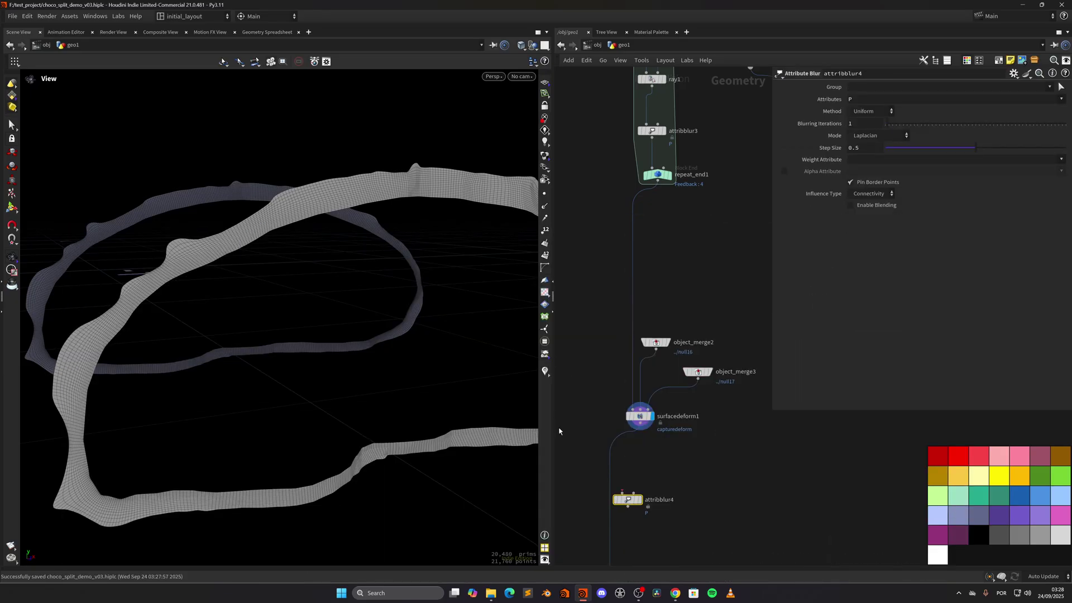
pyautogui.moveTo(626, 500); pyautogui.dragTo(615, 507)
pyautogui.click(629, 506)
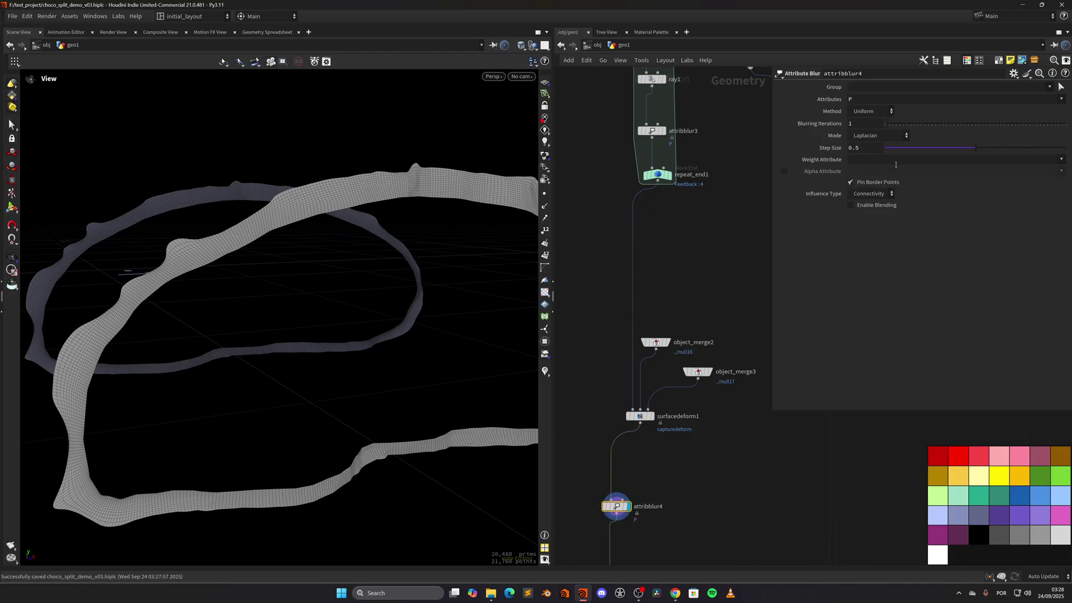
# Set the position blur below surfacedeform1 to 100 blurring iterations and inspect the smoothed strips.
pyautogui.moveTo(901, 127); pyautogui.dragTo(1068, 124)
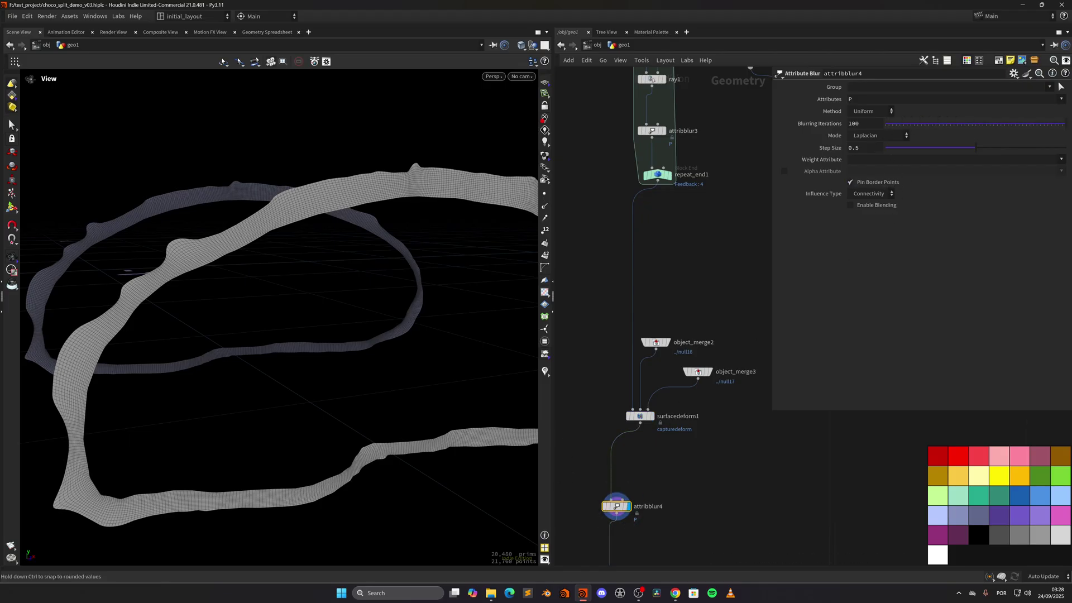
pyautogui.moveTo(189, 256); pyautogui.dragTo(352, 257, button='right')
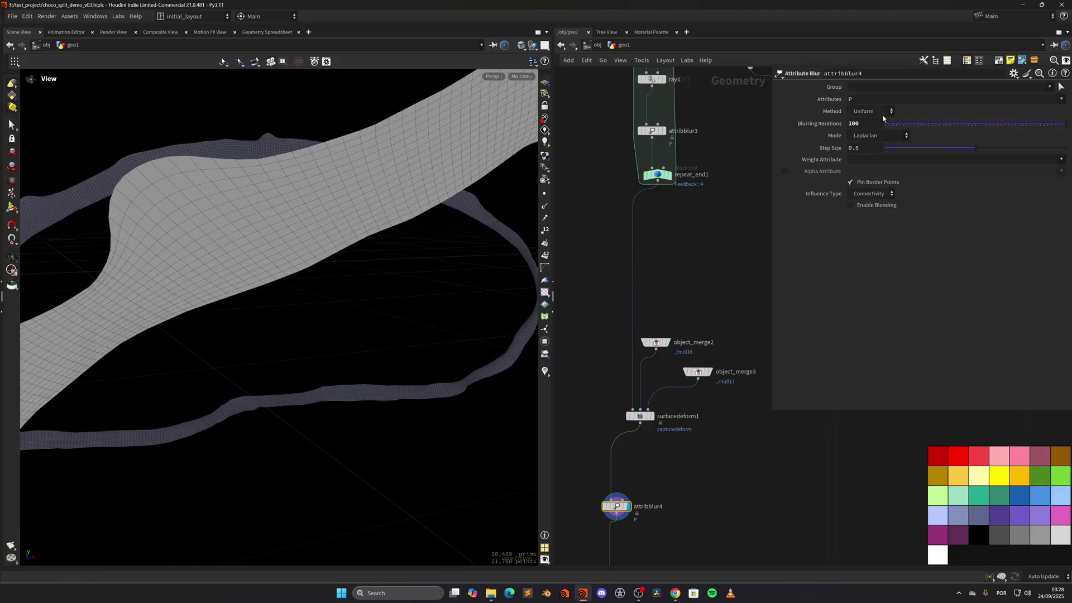
pyautogui.scroll(-8, 292, 308)
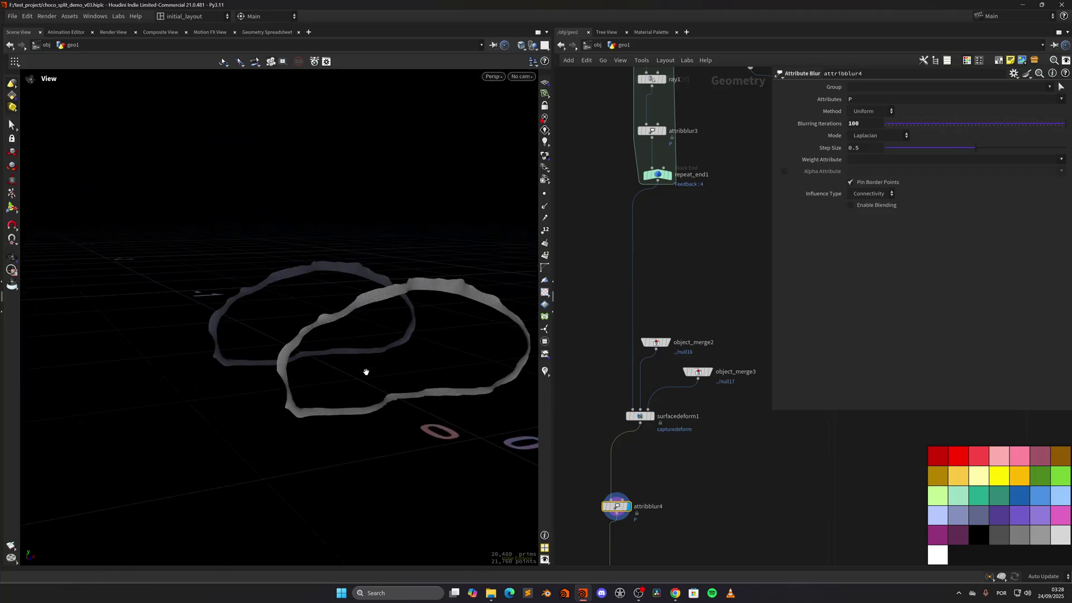
# Examine the mesh of the blurred strips up close around their bends and save the scene.
pyautogui.moveTo(399, 363); pyautogui.dragTo(303, 349)
pyautogui.moveTo(303, 349); pyautogui.dragTo(454, 330, button='right')
pyautogui.moveTo(455, 331); pyautogui.dragTo(248, 340, button='middle')
pyautogui.moveTo(175, 404); pyautogui.dragTo(284, 381, button='right')
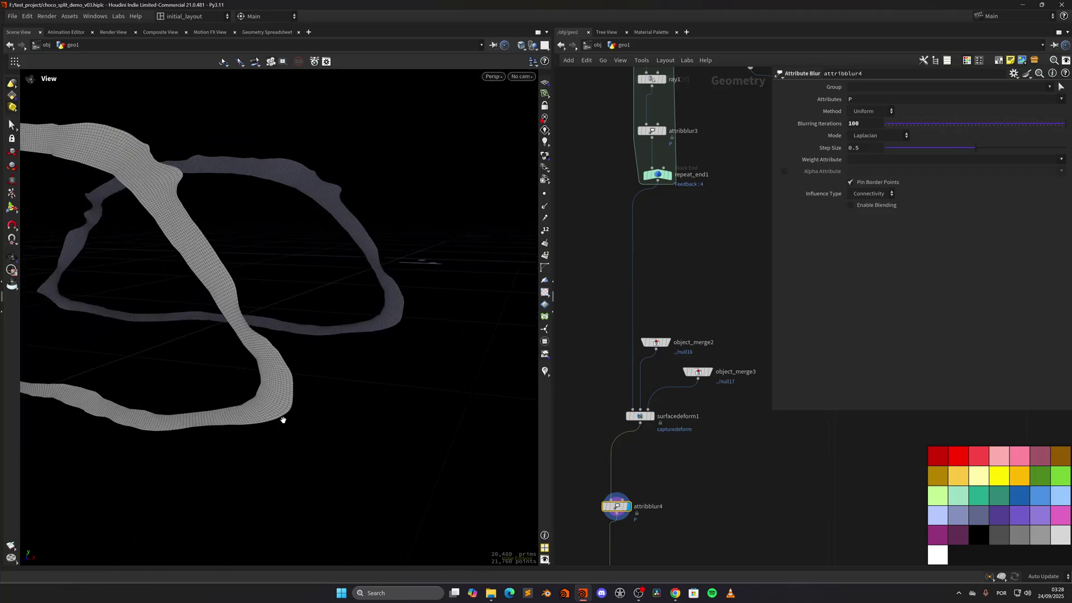
pyautogui.moveTo(278, 418); pyautogui.dragTo(372, 394)
pyautogui.hotkey('ctrl', 's')
# Display the pack node below attribblur4 and attribwrangle9 in turn, and inspect the repositioned strips.
pyautogui.scroll(-5, 664, 411)
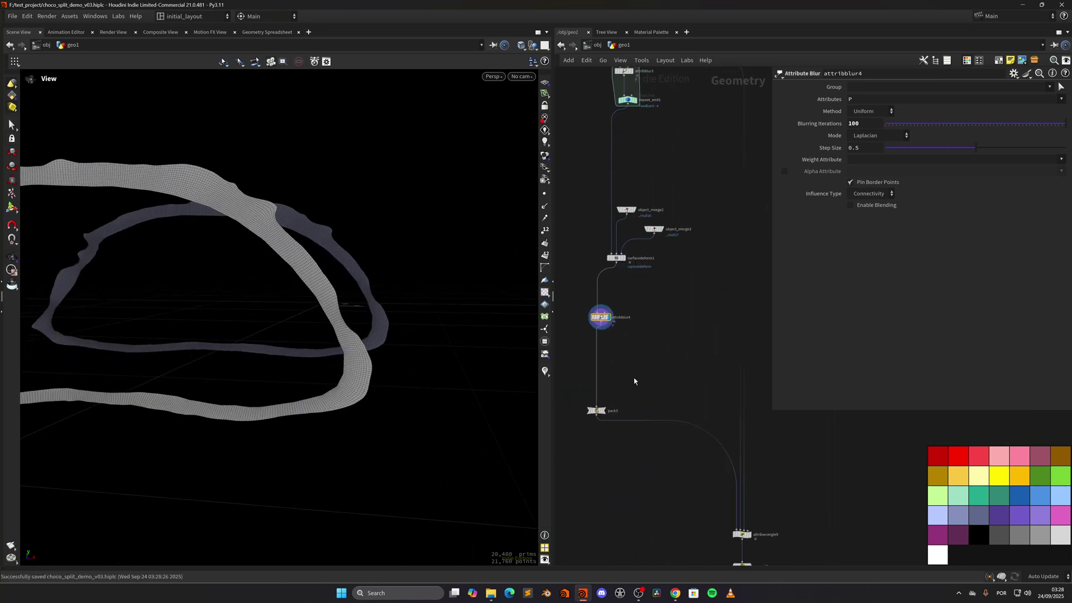
pyautogui.click(609, 400)
pyautogui.moveTo(647, 486); pyautogui.dragTo(564, 391, button='middle')
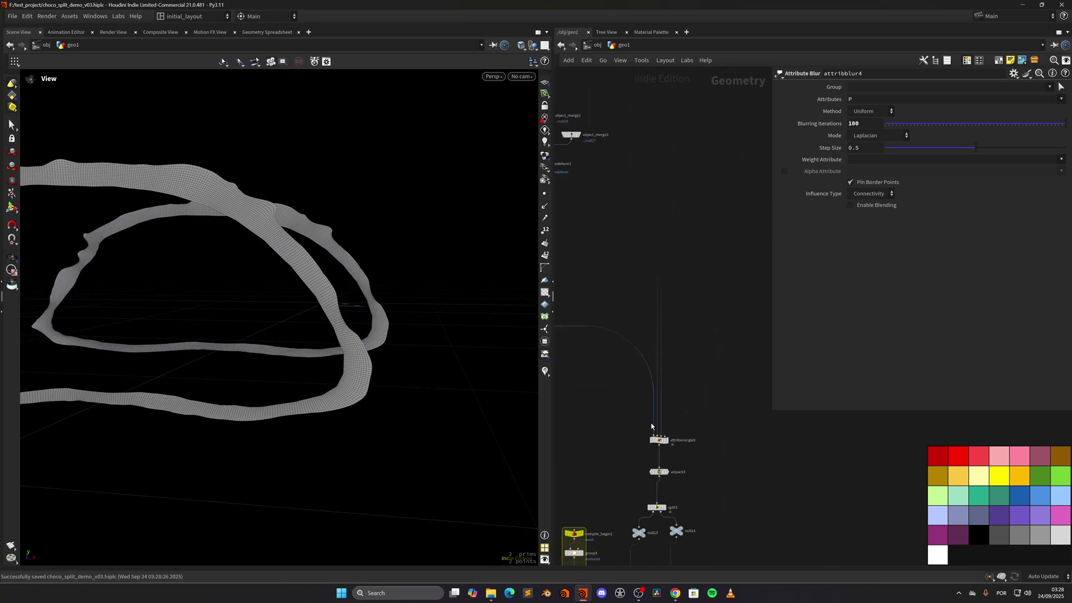
pyautogui.click(669, 437)
pyautogui.hotkey('space', 'g')
pyautogui.moveTo(440, 314); pyautogui.dragTo(424, 339)
pyautogui.moveTo(423, 339); pyautogui.dragTo(302, 385, button='middle')
pyautogui.scroll(4, 688, 458)
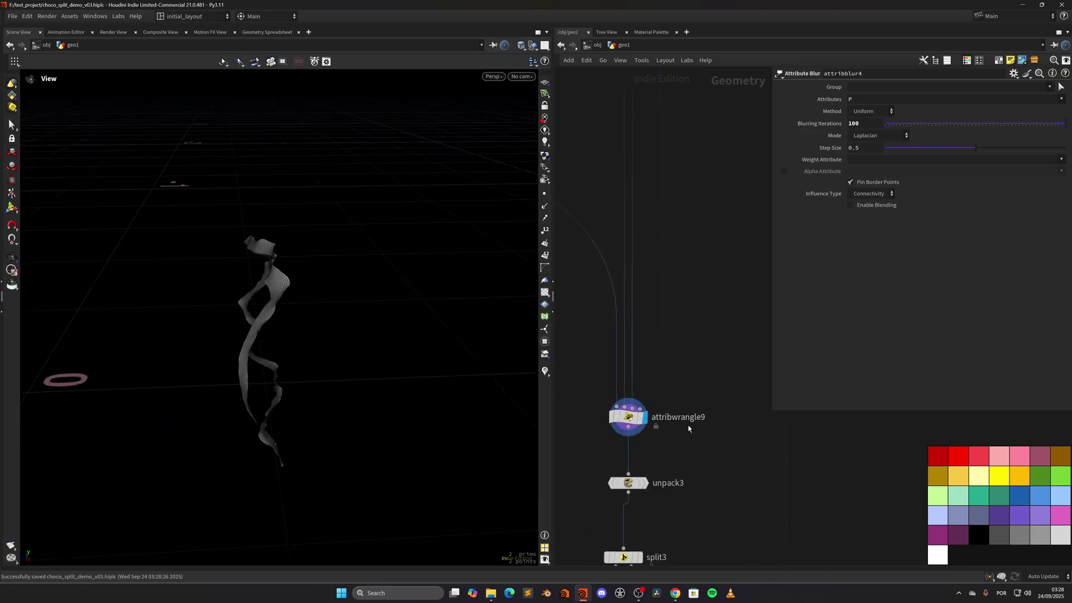
pyautogui.moveTo(597, 469); pyautogui.dragTo(616, 379, button='middle')
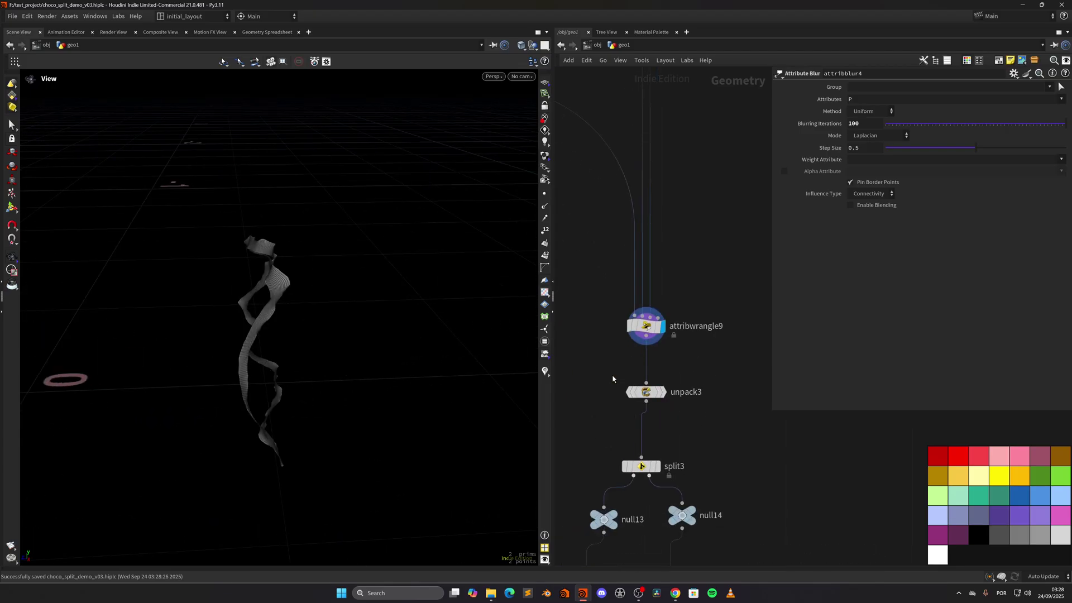
pyautogui.moveTo(328, 402); pyautogui.dragTo(290, 430)
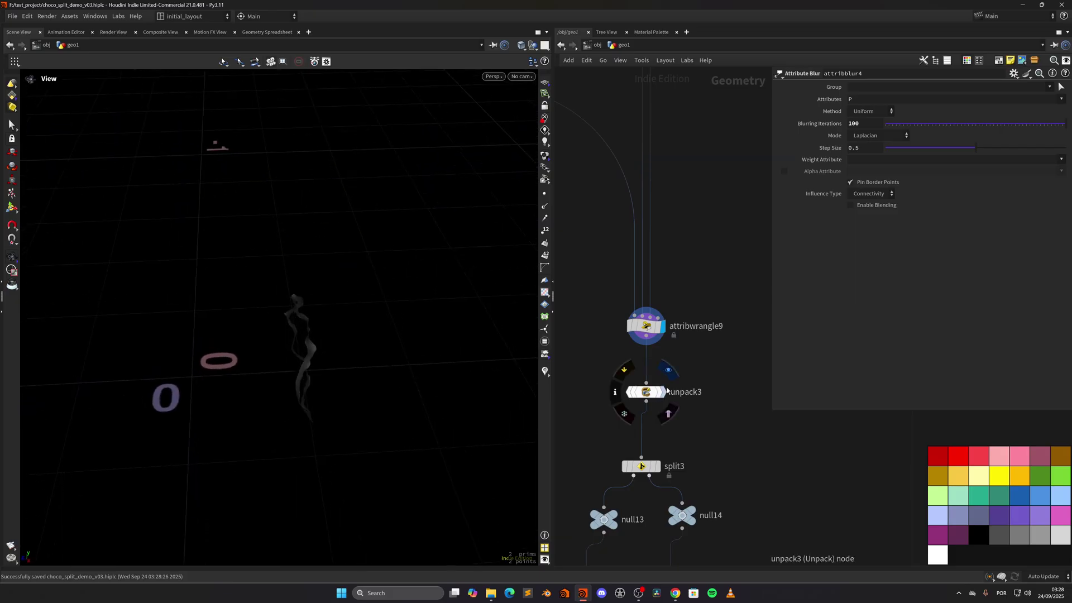
# Display unpack3 and the final merge5 node to check the strips merged with the chocolate bar pieces.
pyautogui.click(672, 380)
pyautogui.moveTo(713, 445); pyautogui.dragTo(725, 340, button='middle')
pyautogui.scroll(-6, 656, 374)
pyautogui.moveTo(692, 558); pyautogui.dragTo(657, 354, button='middle')
pyautogui.scroll(6, 626, 335)
pyautogui.click(620, 319)
pyautogui.moveTo(564, 409); pyautogui.dragTo(606, 403, button='middle')
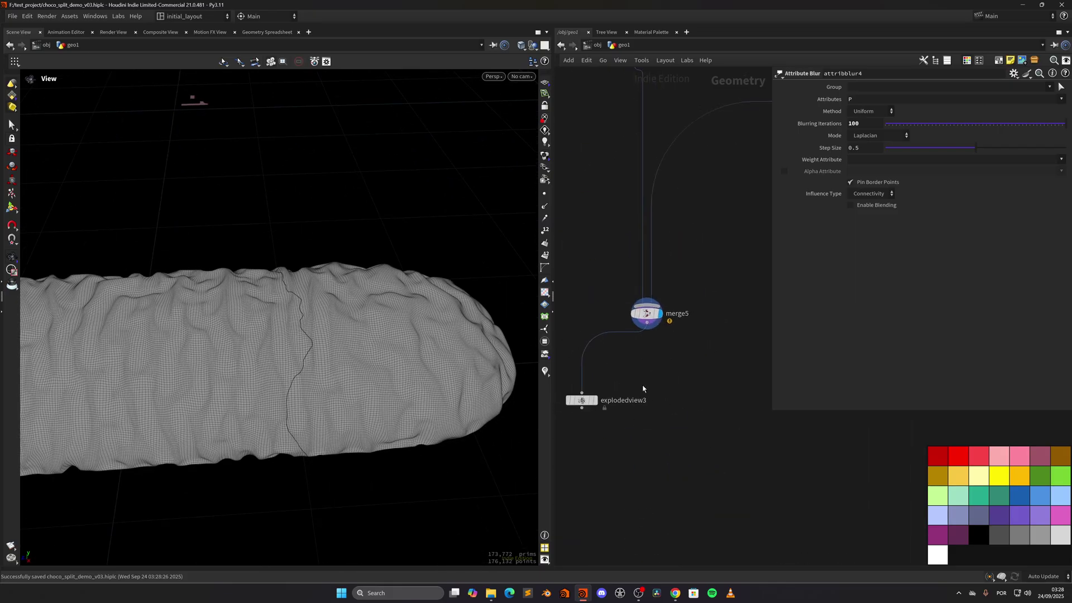
# Align explodedview3 beneath merge5, display its output, and inspect the broken faces of the separated pieces.
pyautogui.moveTo(584, 403); pyautogui.dragTo(628, 399)
pyautogui.click(641, 398)
pyautogui.moveTo(431, 345); pyautogui.dragTo(331, 398, button='middle')
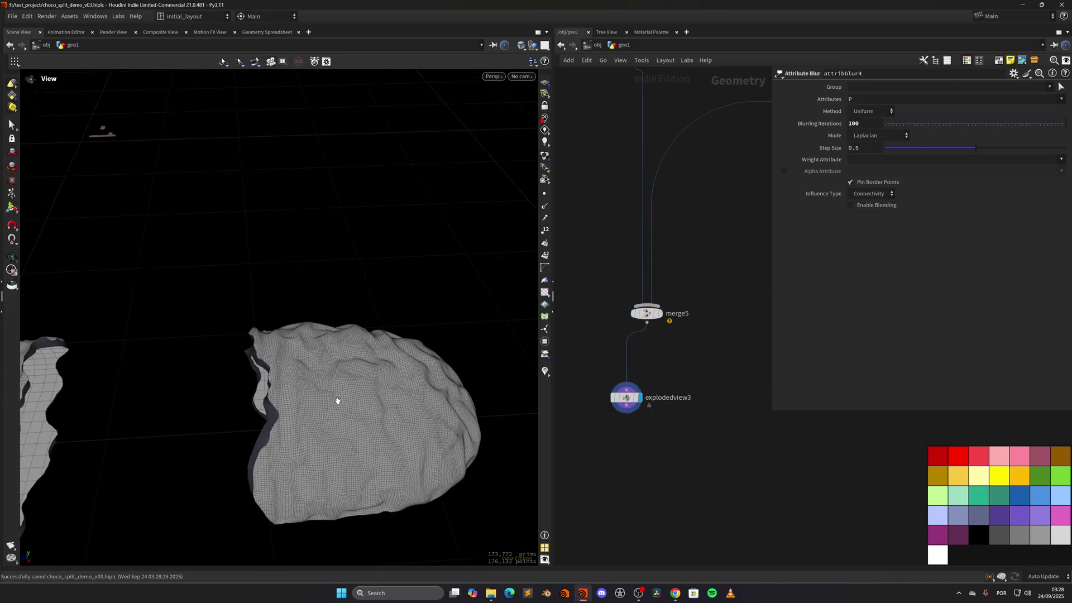
pyautogui.moveTo(332, 399); pyautogui.dragTo(422, 389)
# Insert a Reverse node on the wire between merge4 and null15 to flip the strip normals.
pyautogui.moveTo(678, 347); pyautogui.dragTo(647, 557, button='middle')
pyautogui.moveTo(637, 306); pyautogui.dragTo(633, 474, button='middle')
pyautogui.press('Tab')
pyautogui.write('rev')
pyautogui.press('Return')
pyautogui.click(609, 386)
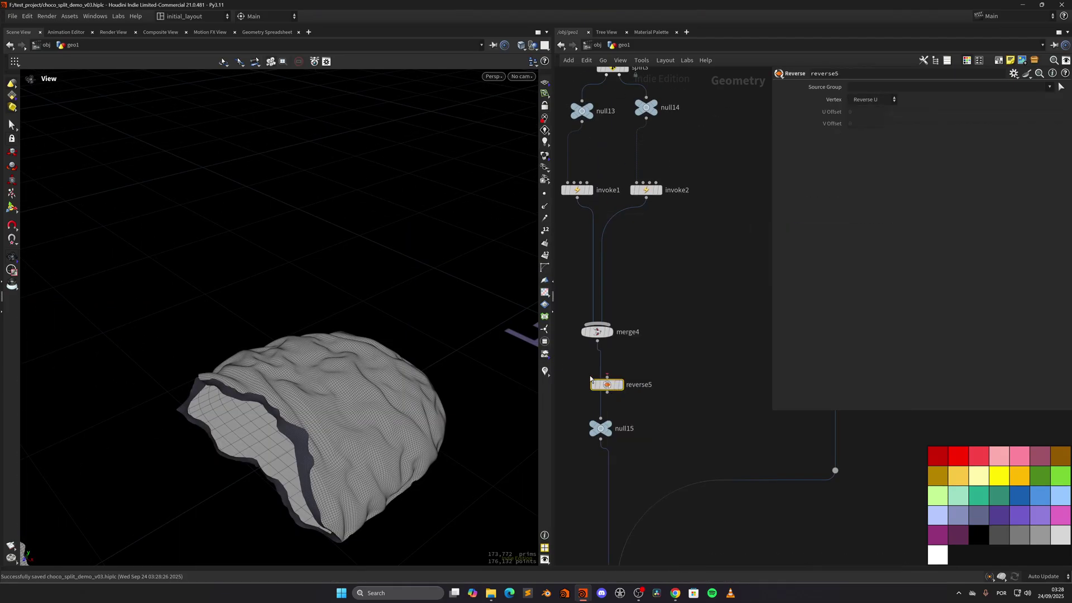
pyautogui.moveTo(597, 378); pyautogui.dragTo(600, 382)
pyautogui.scroll(4, 310, 440)
# Examine the UV checker pattern on the outer shell, rim and interior of the broken chocolate piece in the UV and perspective views.
pyautogui.moveTo(270, 445); pyautogui.dragTo(304, 374)
pyautogui.moveTo(239, 401); pyautogui.dragTo(393, 366)
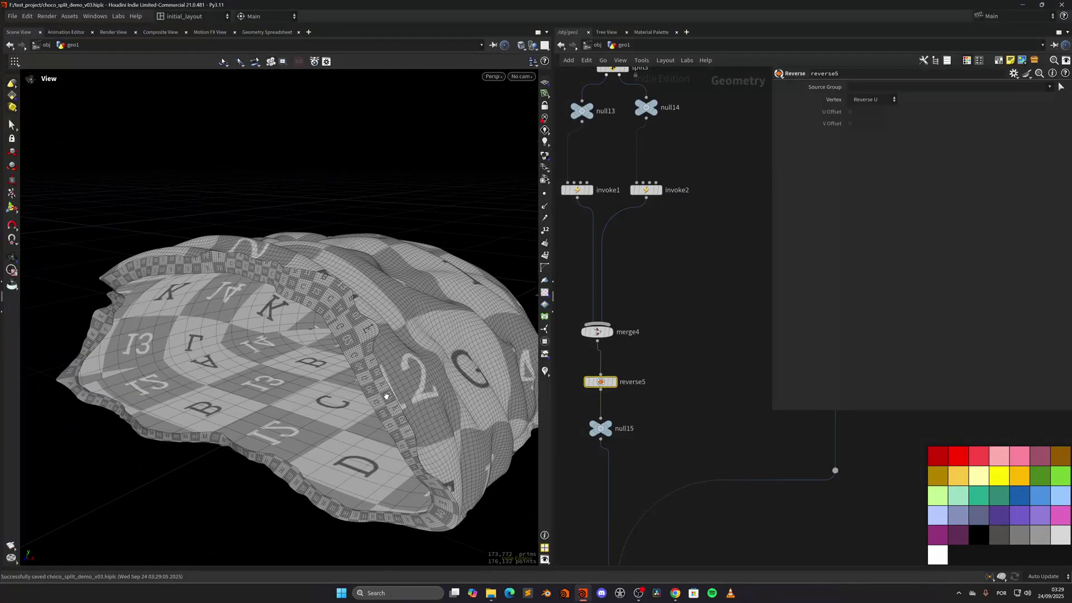
pyautogui.moveTo(391, 364)
pyautogui.mouseDown()
pyautogui.moveTo(447, 330)
pyautogui.moveTo(407, 354)
pyautogui.moveTo(403, 376)
pyautogui.moveTo(389, 370)
pyautogui.mouseUp()
pyautogui.hotkey('space', '5')
pyautogui.hotkey('space', '1')
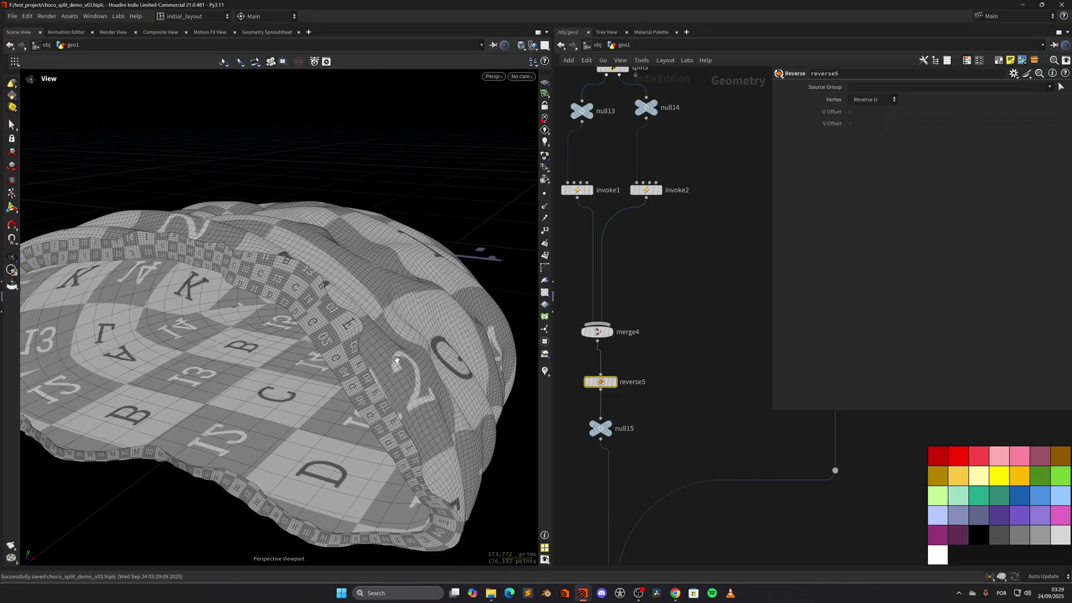
pyautogui.click(585, 365)
pyautogui.click(586, 365)
pyautogui.moveTo(425, 359); pyautogui.dragTo(356, 380)
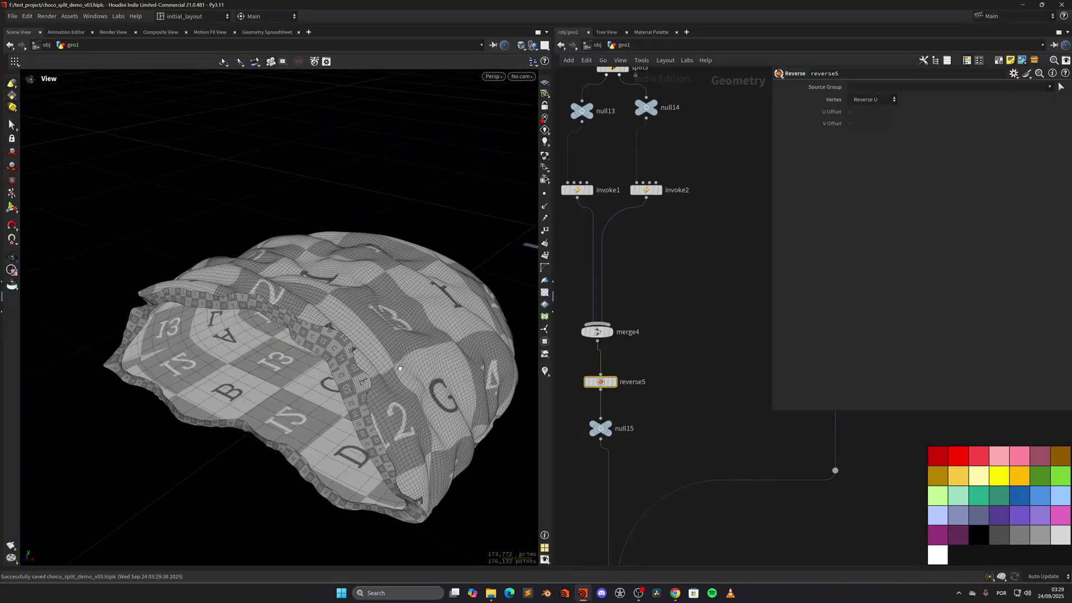